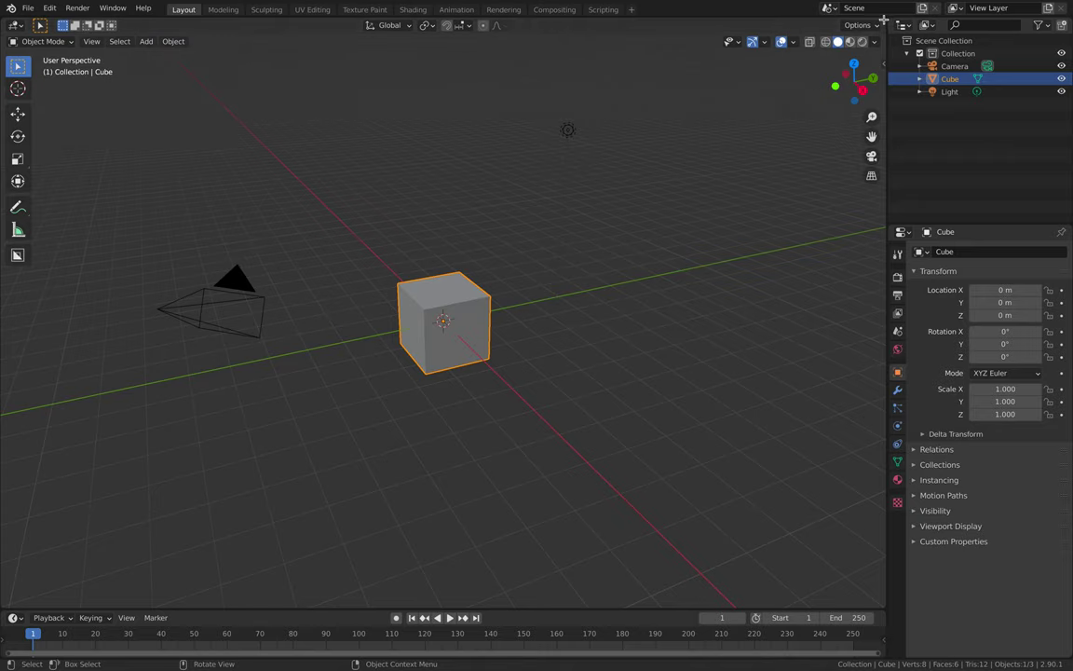
# Split the 3D viewport into two stacked areas and turn the upper one into an Audio Node Editor with a new node tree and collapsed sidebar.
pyautogui.moveTo(883, 18); pyautogui.dragTo(559, 323)
pyautogui.click(16, 25)
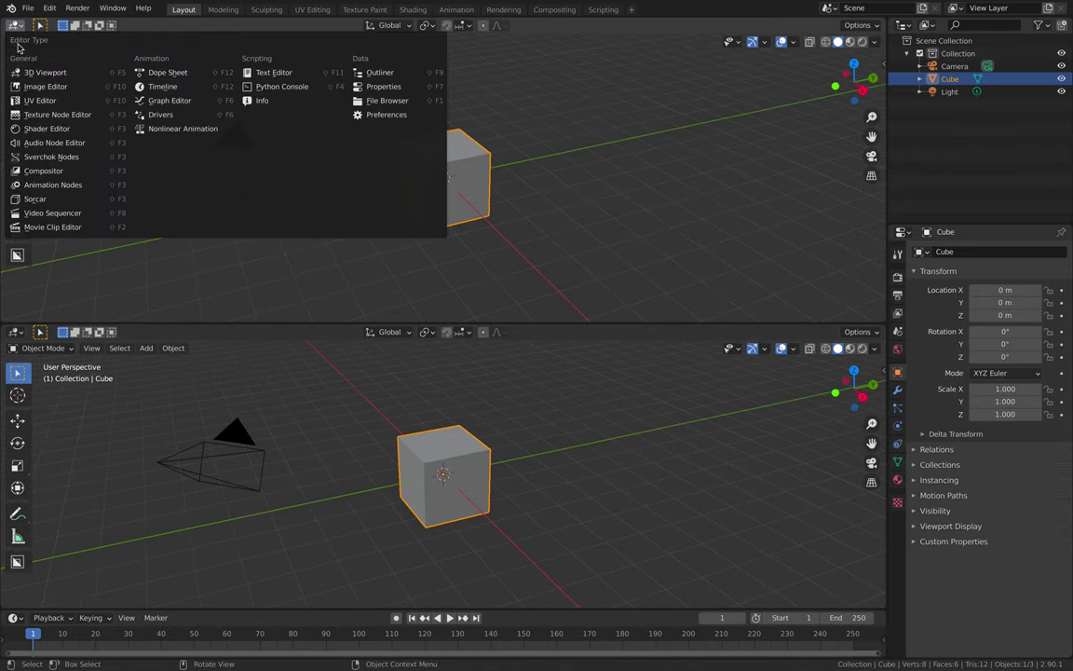
pyautogui.click(68, 142)
pyautogui.click(407, 26)
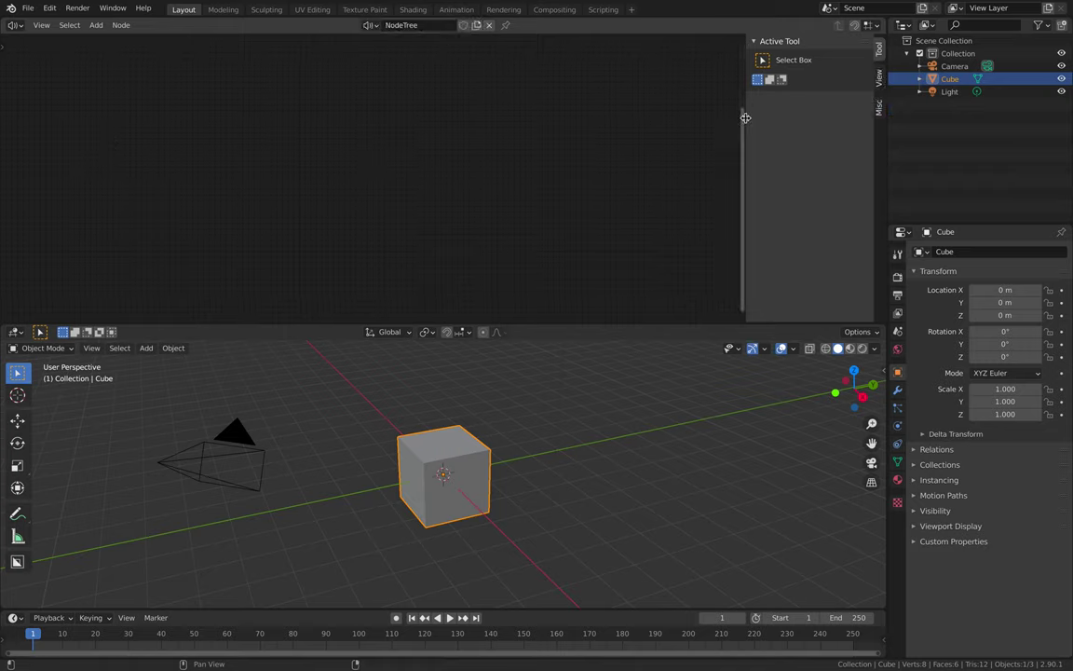
pyautogui.moveTo(746, 118); pyautogui.dragTo(930, 129)
# Add a Sink audio output node to the empty node tree.
pyautogui.hotkey('shift', 'a')
pyautogui.moveTo(376, 147)
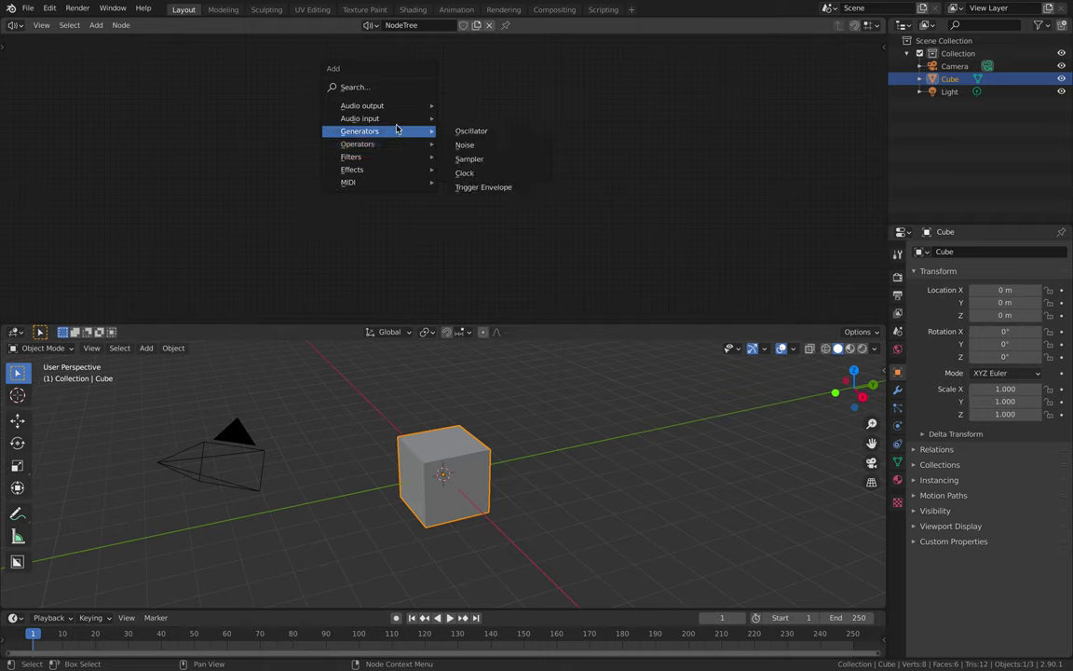
pyautogui.moveTo(410, 105)
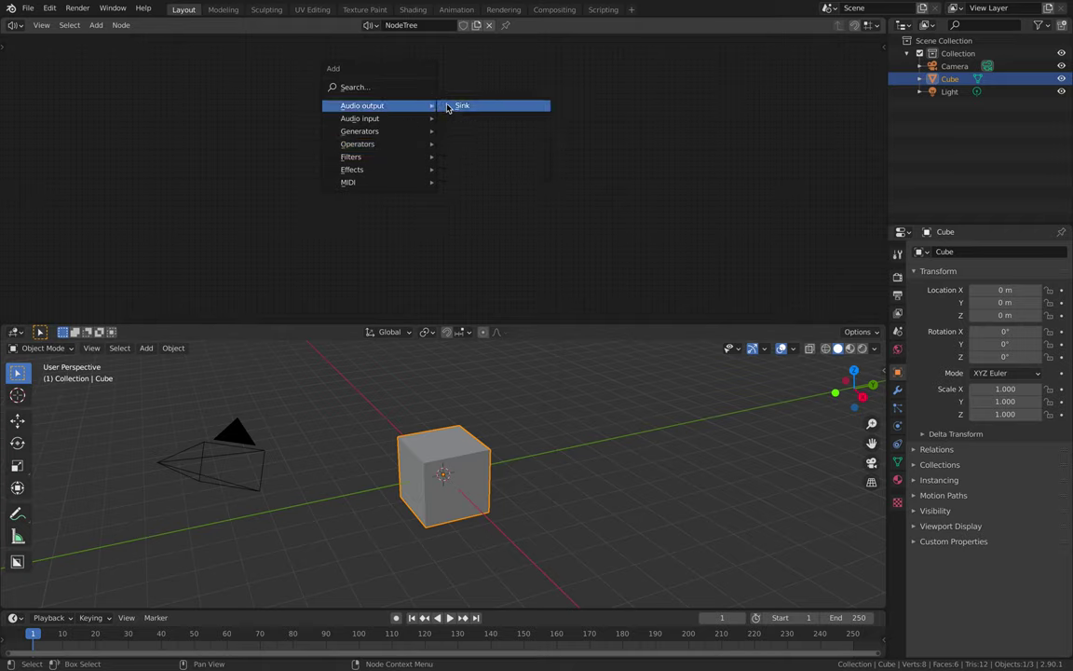
pyautogui.click(456, 105)
pyautogui.click(596, 125)
# Add a Trigger Envelope node to the left of the Sink node.
pyautogui.hotkey('shift', 'a')
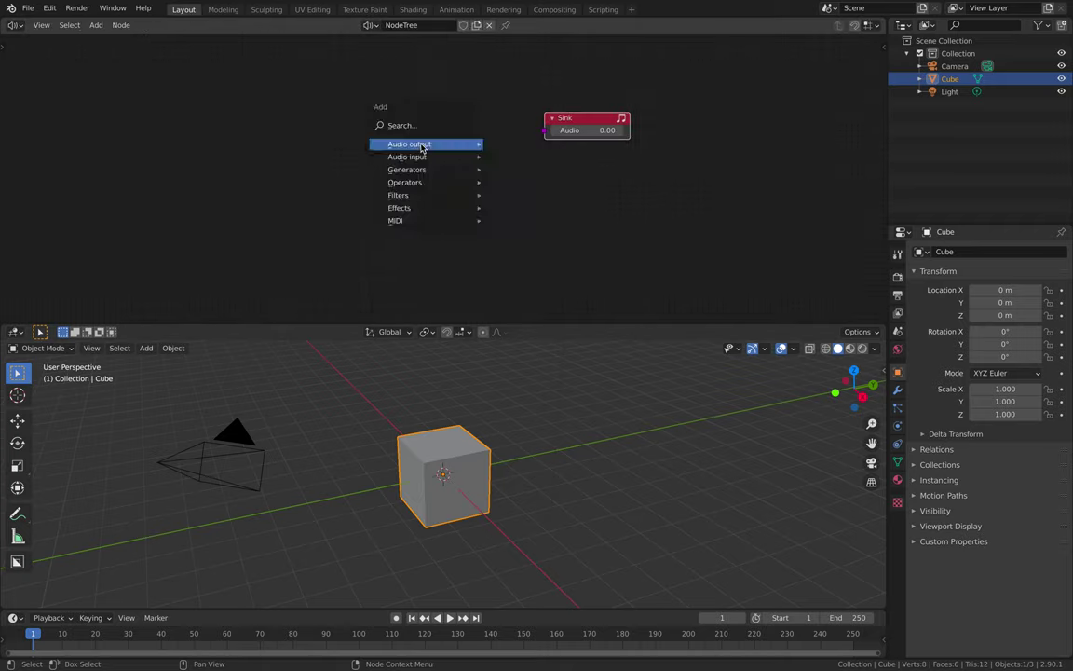
pyautogui.click(421, 126)
pyautogui.write('tr')
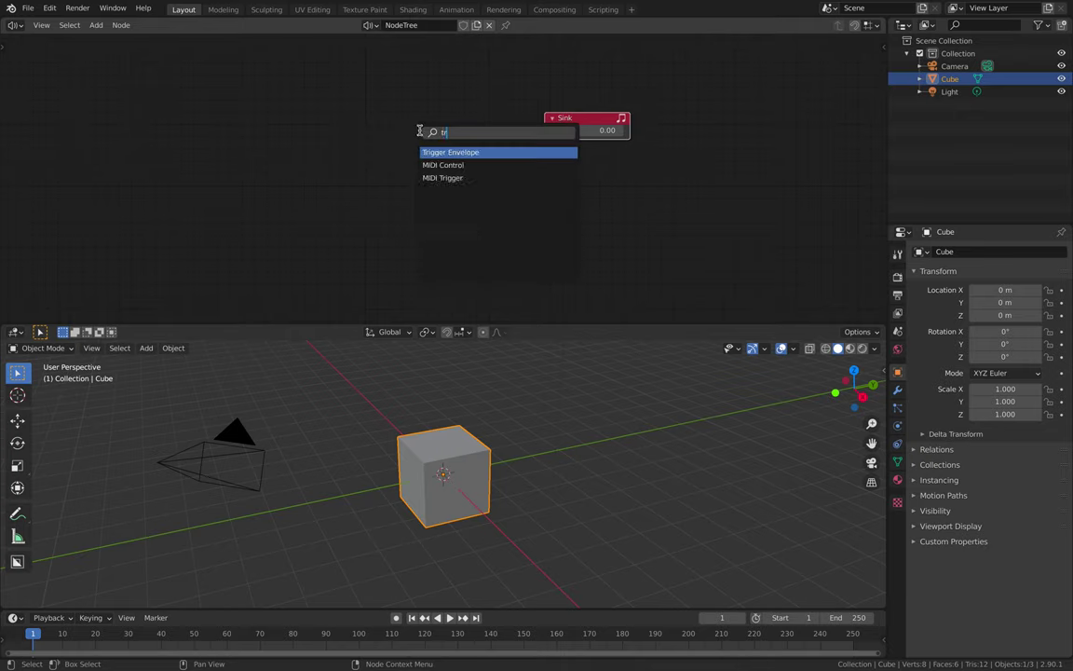
pyautogui.click(427, 151)
pyautogui.click(443, 150)
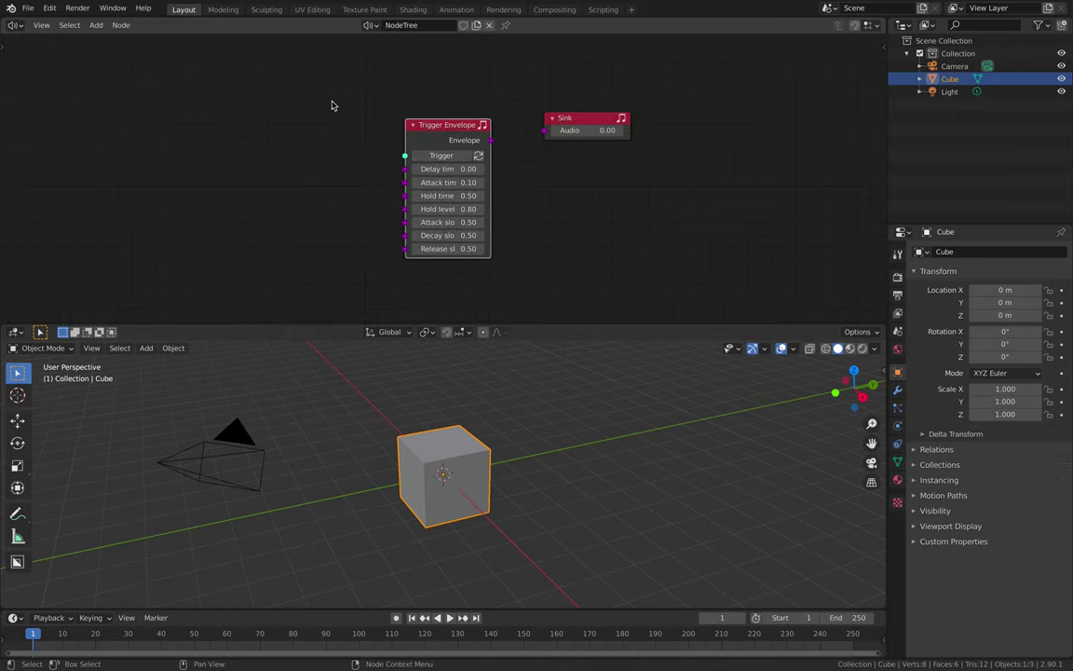
# Add a Clock generator node to the left of the Trigger Envelope node.
pyautogui.hotkey('shift', 'a')
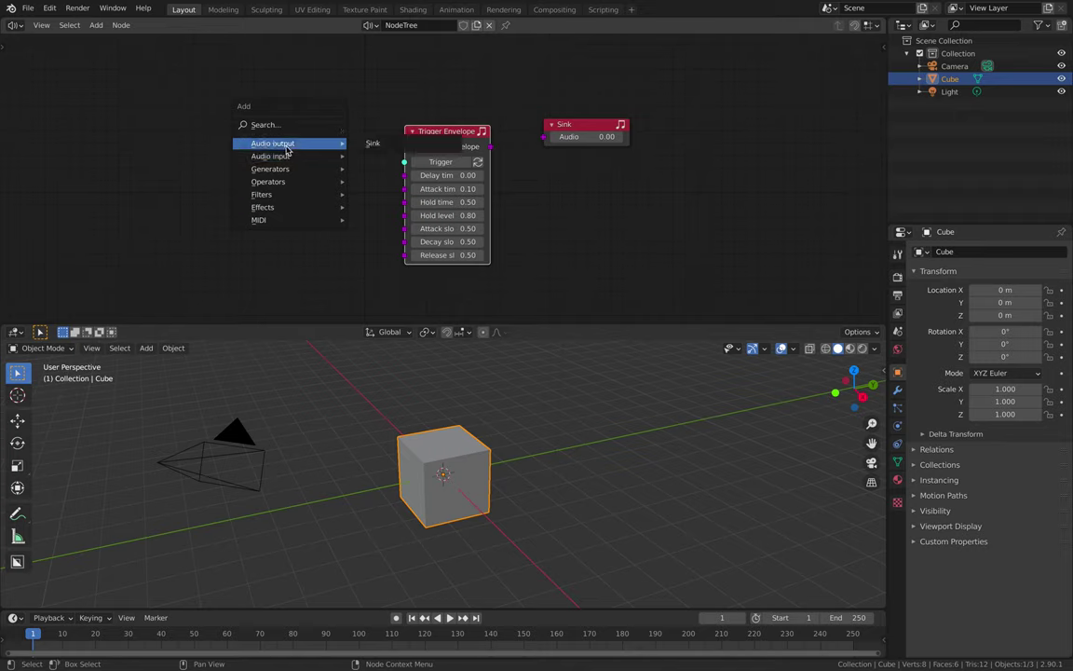
pyautogui.moveTo(296, 161)
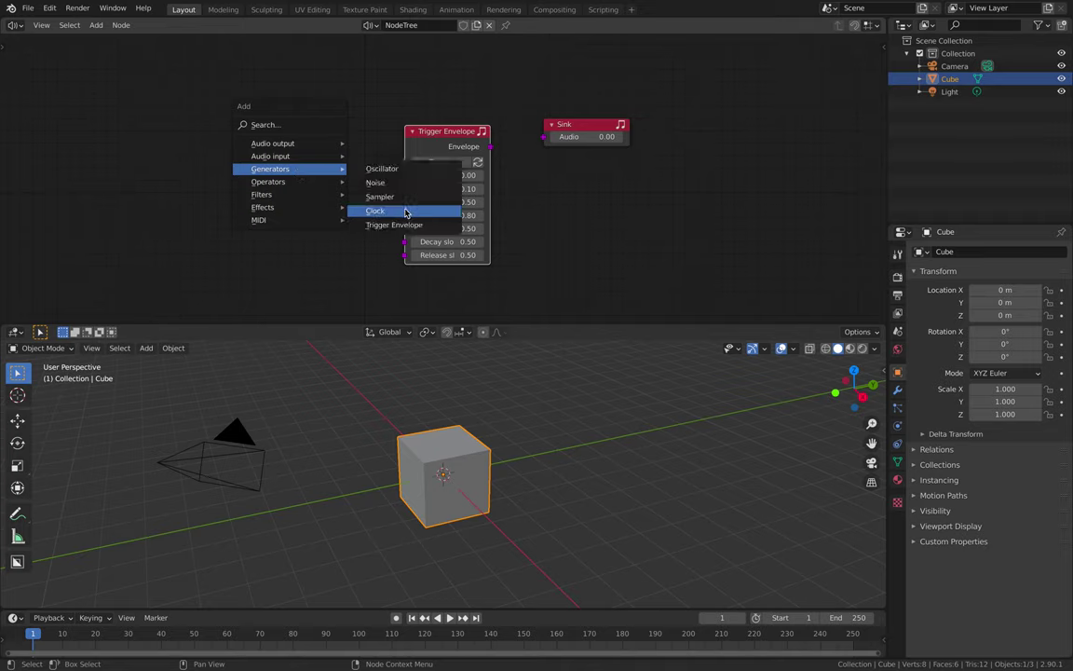
pyautogui.click(405, 211)
pyautogui.click(243, 134)
# Spread out the Clock, Trigger Envelope and Sink nodes to leave room between them for links.
pyautogui.scroll(1, 310, 125)
pyautogui.moveTo(310, 124); pyautogui.dragTo(280, 132, button='middle')
pyautogui.moveTo(270, 146); pyautogui.dragTo(244, 149)
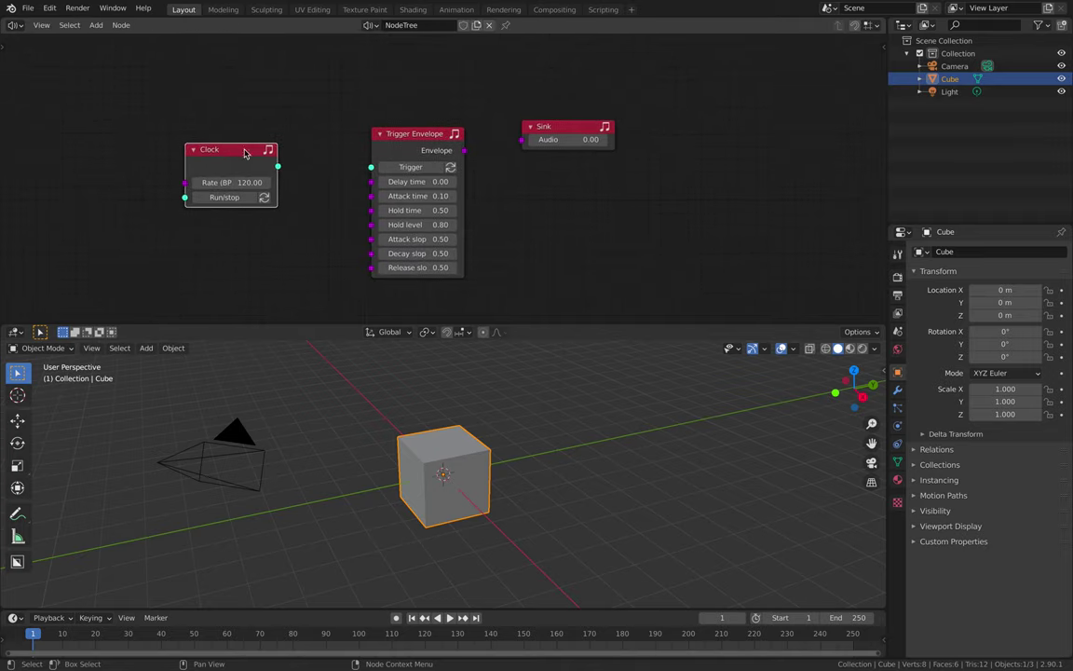
pyautogui.moveTo(403, 137); pyautogui.dragTo(388, 109)
pyautogui.moveTo(552, 125); pyautogui.dragTo(585, 138)
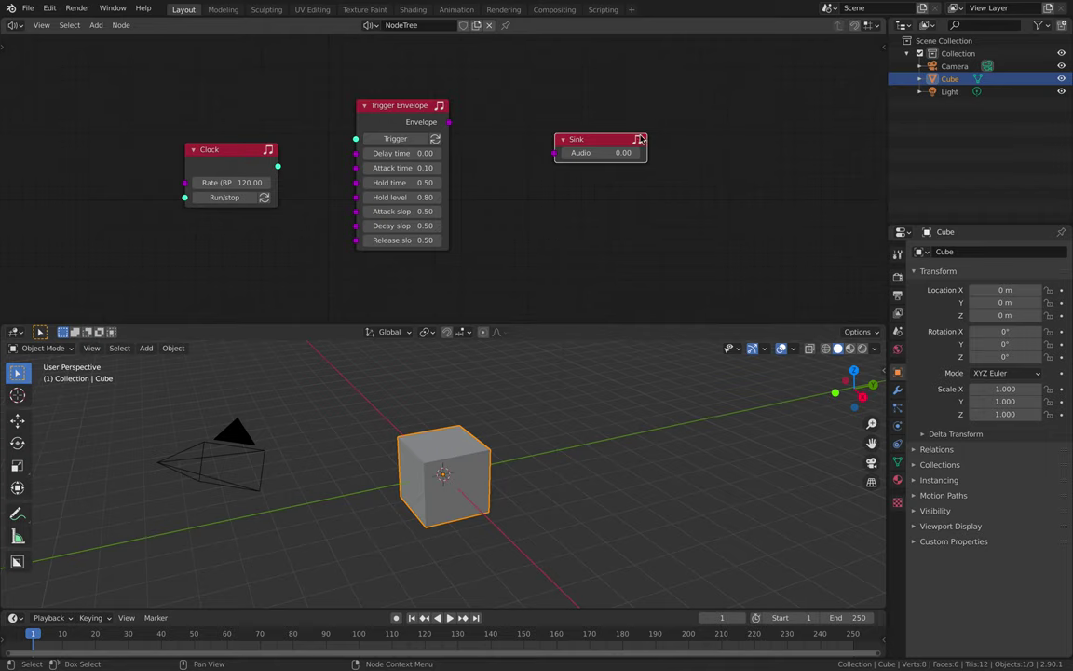
pyautogui.scroll(1, 442, 139)
pyautogui.moveTo(442, 139); pyautogui.dragTo(441, 123, button='middle')
# Link the Clock output to the envelope's Trigger input and the Envelope output to the Sink's Audio input, moving the Sink further right.
pyautogui.moveTo(248, 152); pyautogui.dragTo(308, 112)
pyautogui.moveTo(449, 102); pyautogui.dragTo(563, 135)
pyautogui.moveTo(348, 119); pyautogui.dragTo(250, 148)
pyautogui.moveTo(608, 120); pyautogui.dragTo(681, 143)
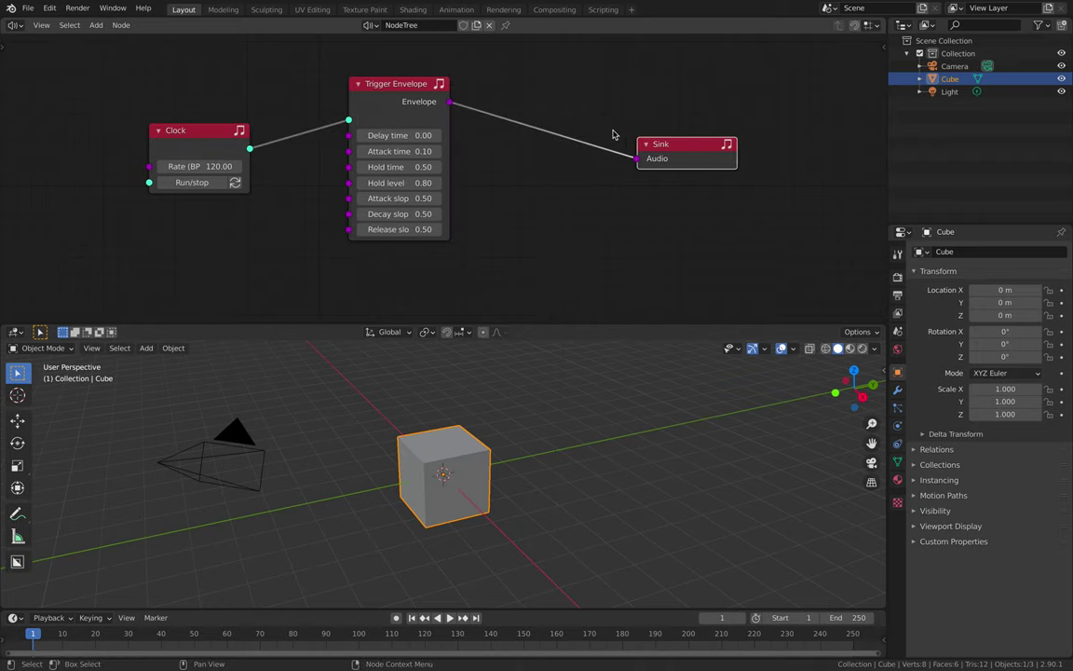
# Set the Clock node's rate to 60 BPM.
pyautogui.click(219, 165)
pyautogui.write('60')
pyautogui.press('Return')
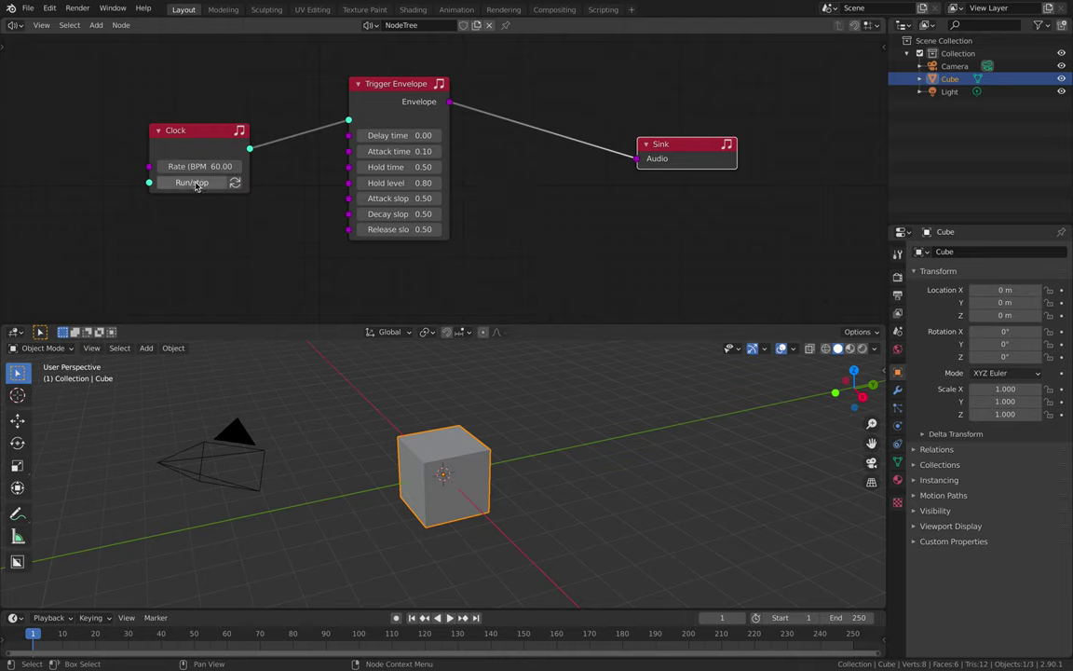
# Move the Sink node further away and add an Oscillator node between it and the Trigger Envelope.
pyautogui.moveTo(545, 177); pyautogui.dragTo(520, 191, button='middle')
pyautogui.moveTo(661, 157); pyautogui.dragTo(700, 173)
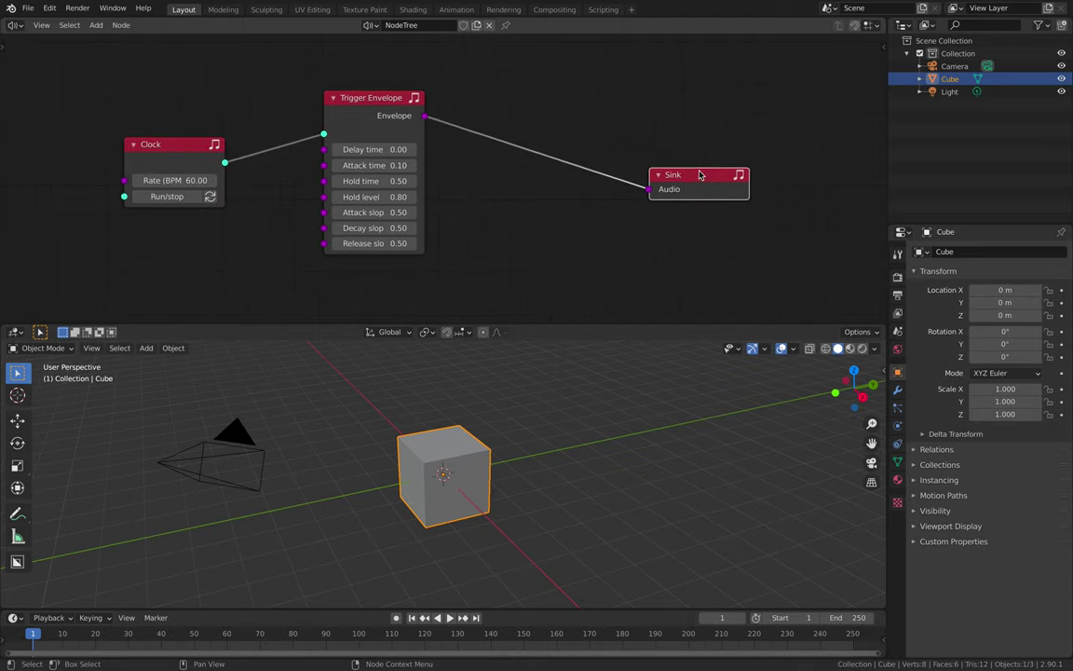
pyautogui.hotkey('shift', 'a')
pyautogui.moveTo(543, 133)
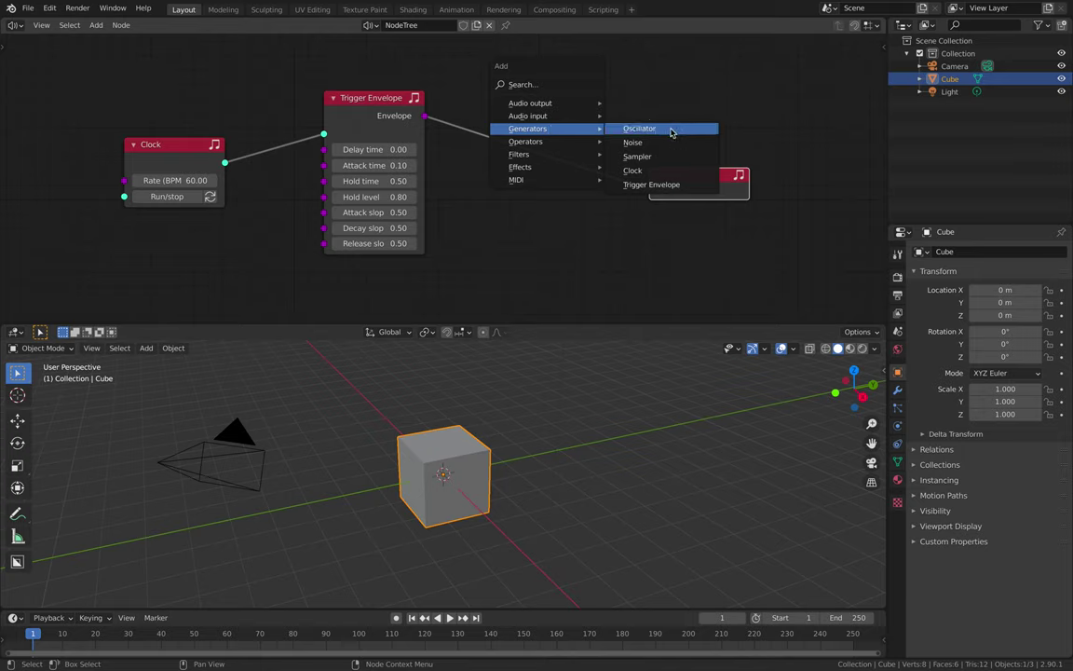
pyautogui.click(669, 128)
pyautogui.click(499, 194)
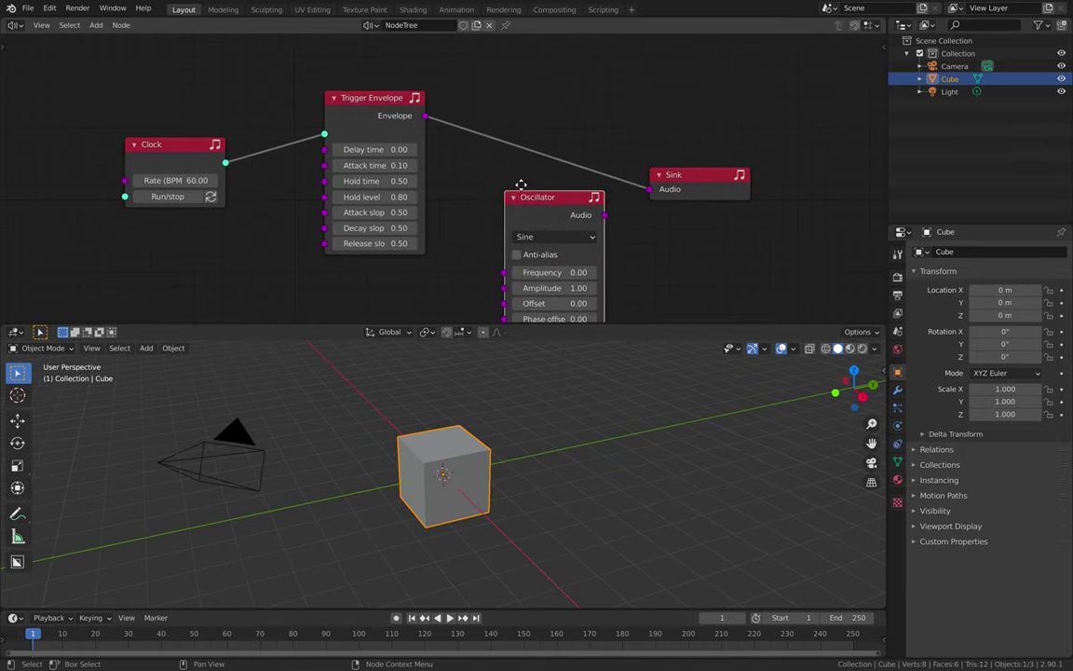
# Link the Envelope output to the Oscillator's Amplitude and the Oscillator's Audio output to the Sink, moving the Oscillator up in line.
pyautogui.moveTo(537, 194); pyautogui.dragTo(550, 163, button='middle')
pyautogui.moveTo(403, 70); pyautogui.dragTo(515, 256)
pyautogui.moveTo(616, 182); pyautogui.dragTo(662, 160)
pyautogui.moveTo(567, 164); pyautogui.dragTo(564, 67)
# Raise the Oscillator's frequency to 130.44 and reposition the Clock and Sink nodes to tidy the chain.
pyautogui.moveTo(559, 142); pyautogui.dragTo(586, 143)
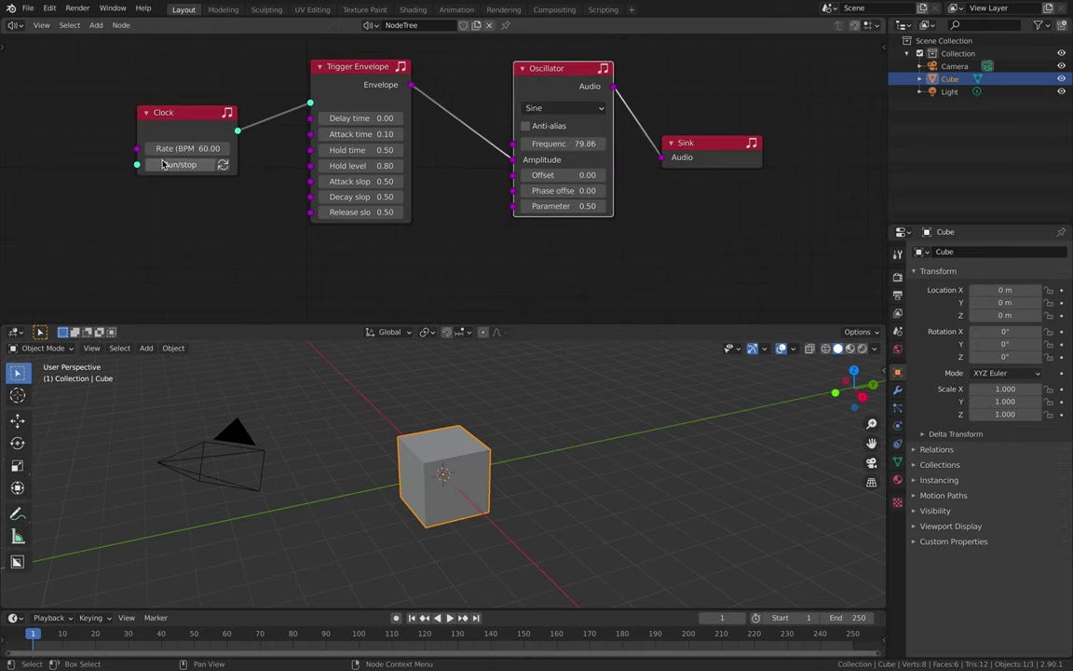
pyautogui.moveTo(168, 113); pyautogui.dragTo(169, 130)
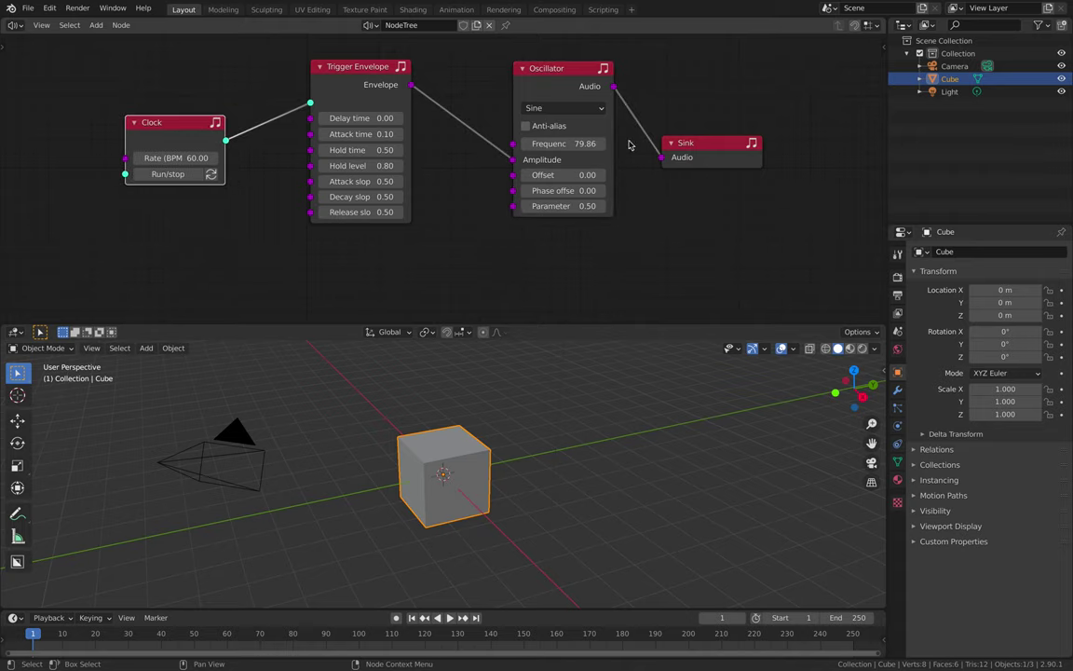
pyautogui.moveTo(693, 143); pyautogui.dragTo(706, 122)
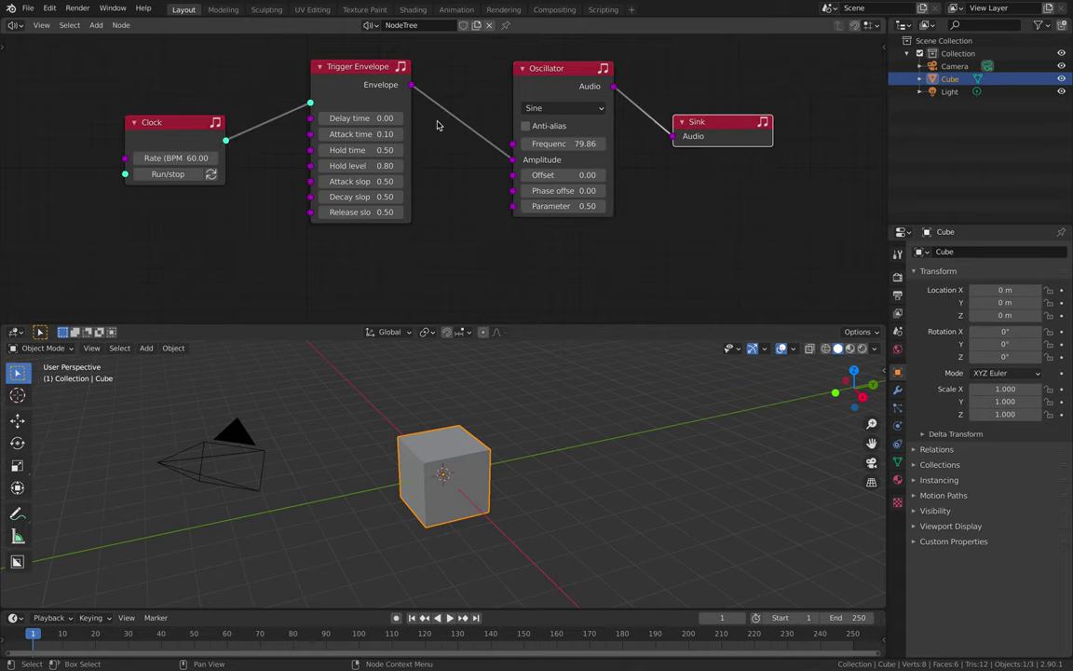
pyautogui.scroll(1, 389, 113)
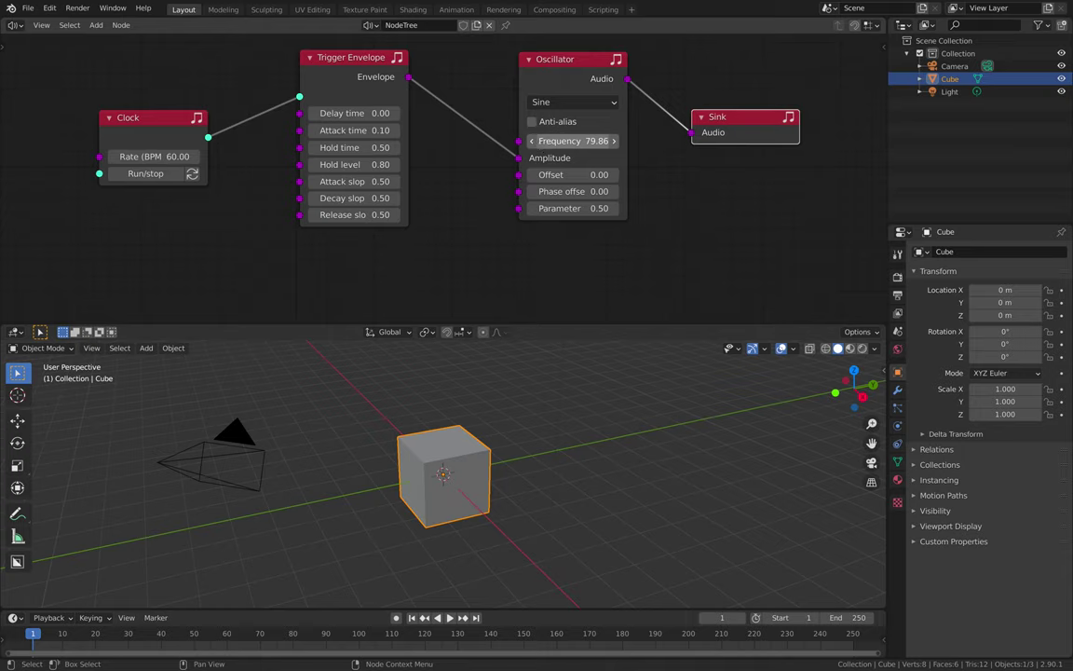
pyautogui.moveTo(538, 141)
pyautogui.mouseDown()
pyautogui.moveTo(607, 141)
pyautogui.moveTo(555, 142)
pyautogui.mouseUp()
pyautogui.moveTo(157, 128); pyautogui.dragTo(94, 157)
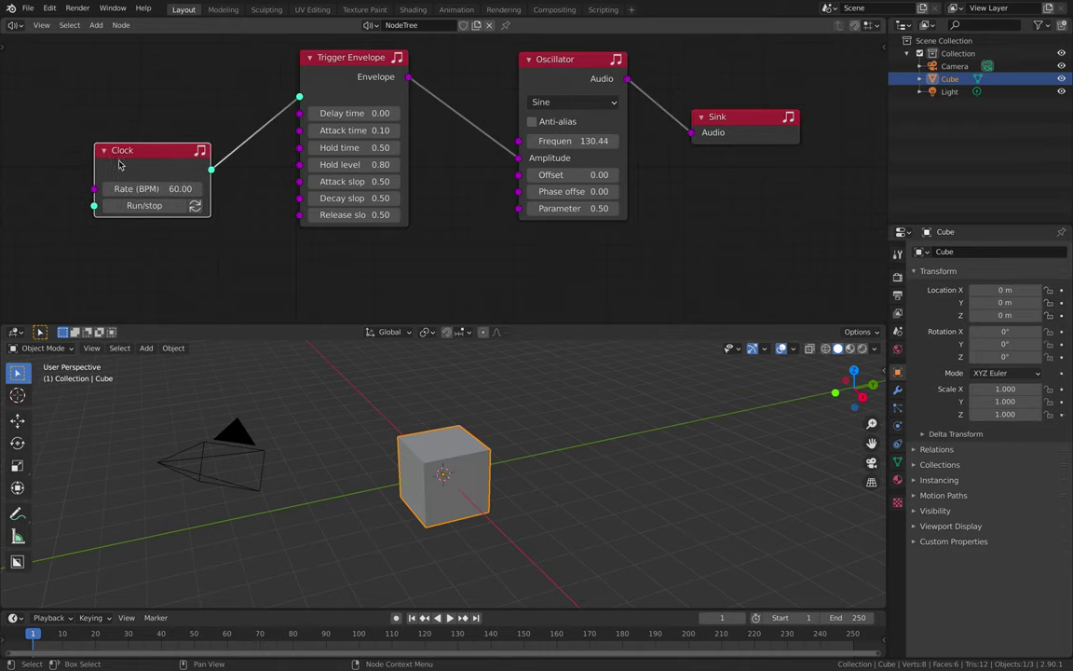
# Try a Clock rate of 120 BPM and return it to 60 BPM.
pyautogui.click(164, 181)
pyautogui.write('120')
pyautogui.press('Return')
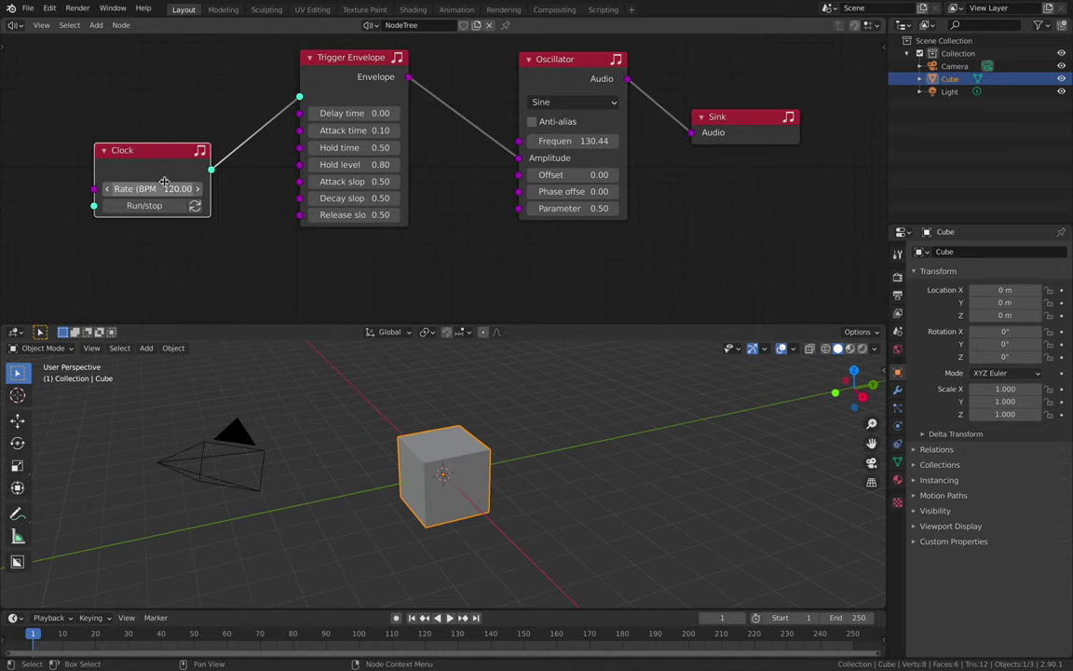
pyautogui.click(164, 188)
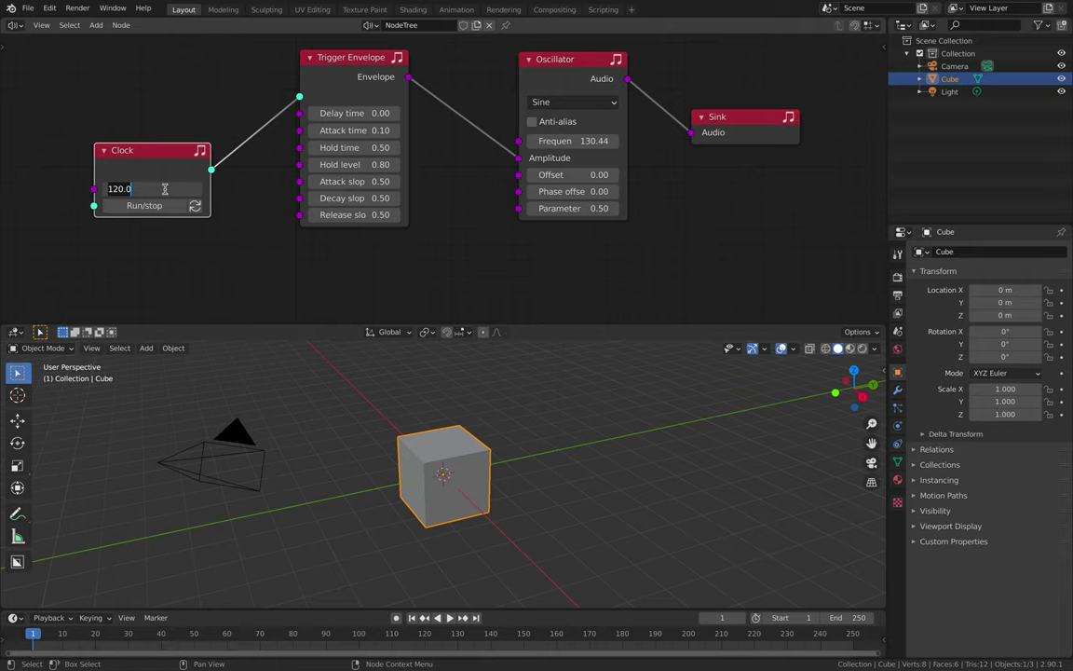
pyautogui.write('60')
pyautogui.press('Return')
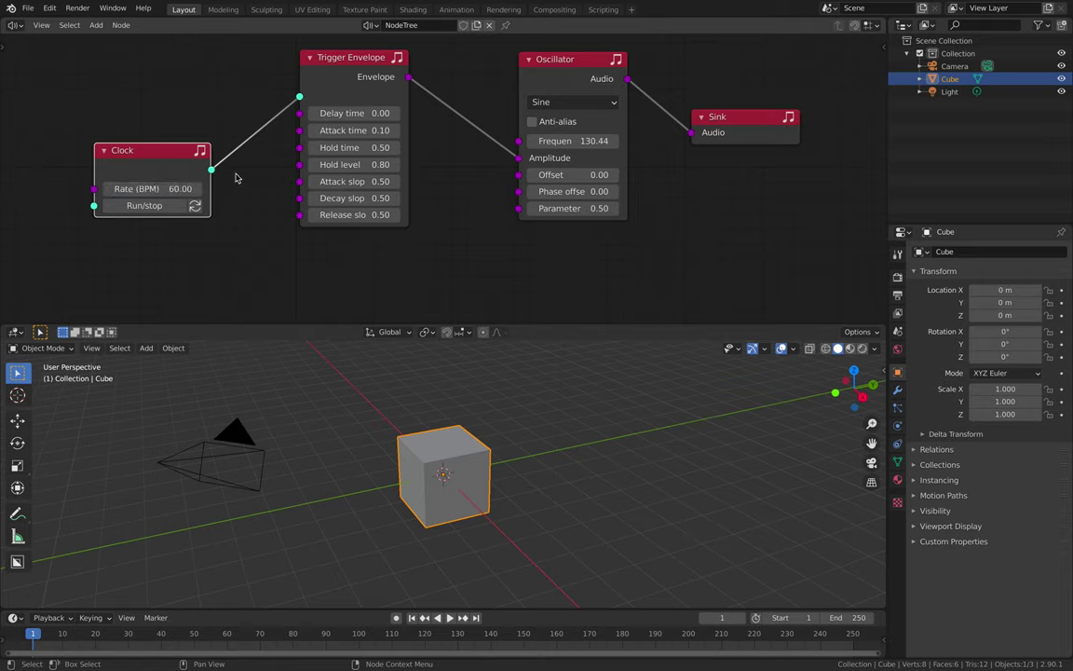
# Nudge the Trigger Envelope node left and set the Oscillator's frequency to 180.
pyautogui.moveTo(346, 88); pyautogui.dragTo(338, 89)
pyautogui.moveTo(571, 143); pyautogui.dragTo(615, 143)
pyautogui.click(571, 144)
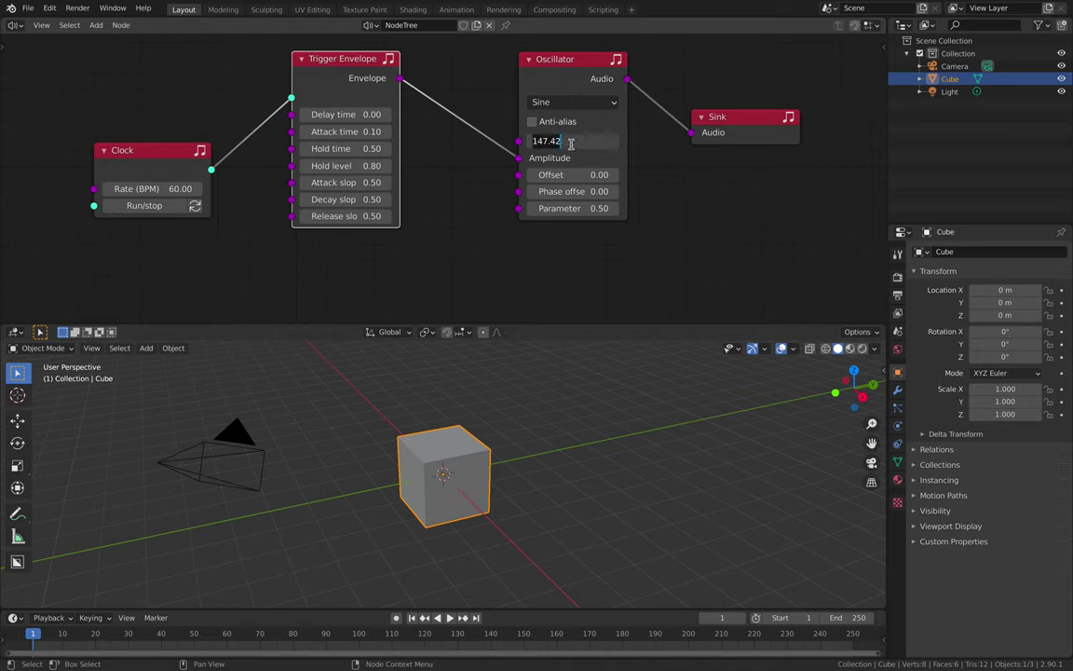
pyautogui.write('180')
pyautogui.press('Return')
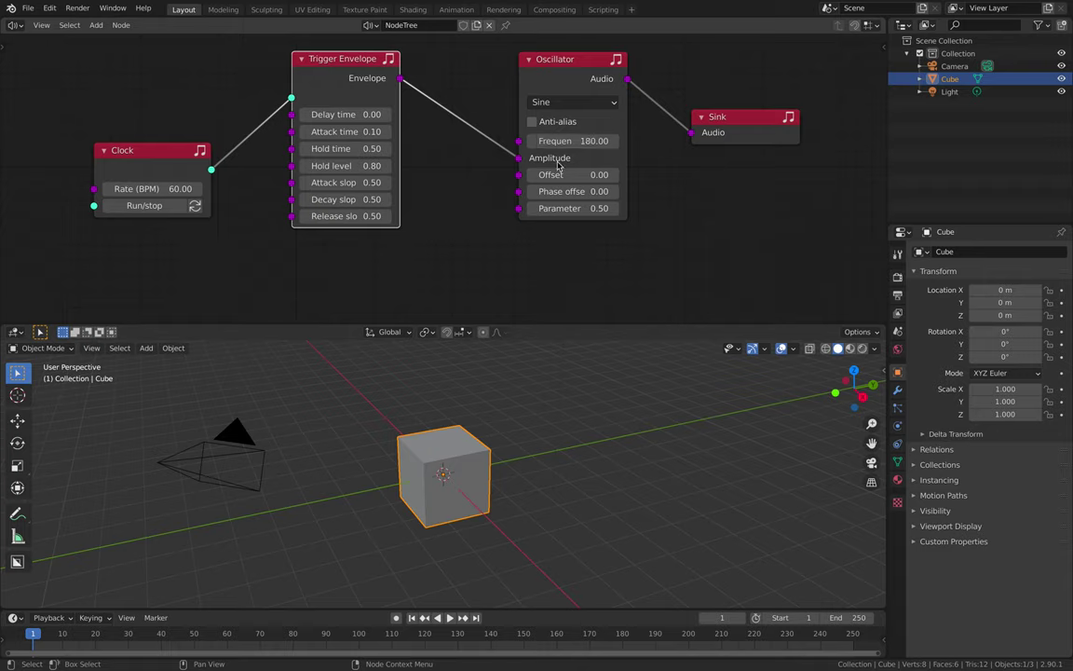
# Enlarge the node editor area downward and move the Oscillator and Sink nodes closer to the Trigger Envelope.
pyautogui.scroll(-1, 538, 403)
pyautogui.moveTo(359, 213); pyautogui.dragTo(386, 245, button='middle')
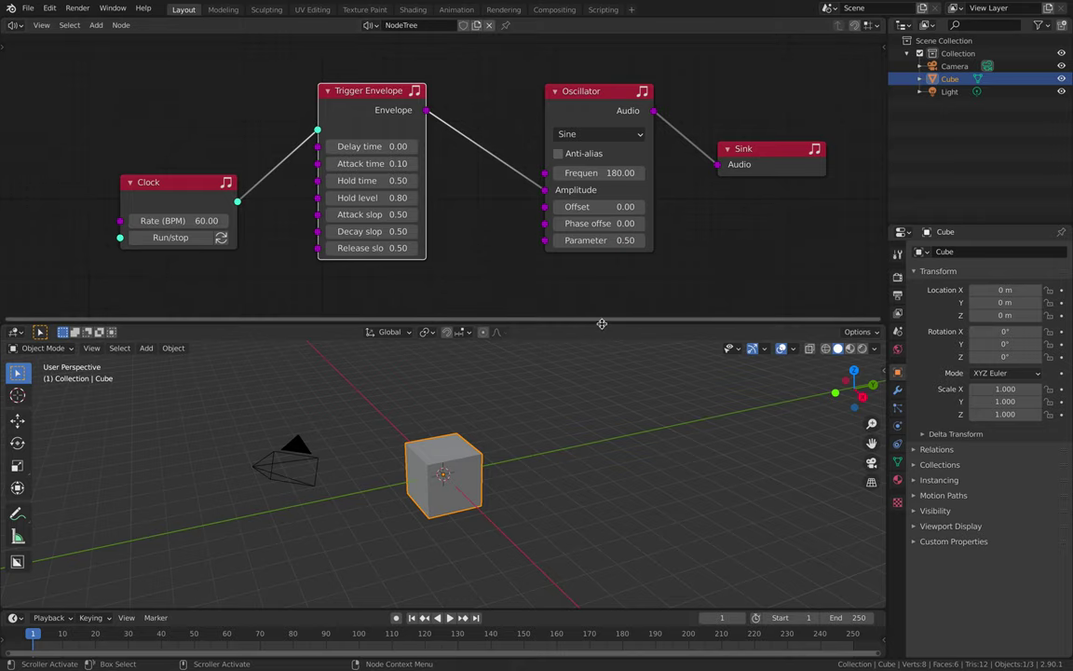
pyautogui.moveTo(601, 324); pyautogui.dragTo(611, 390)
pyautogui.scroll(-1, 403, 176)
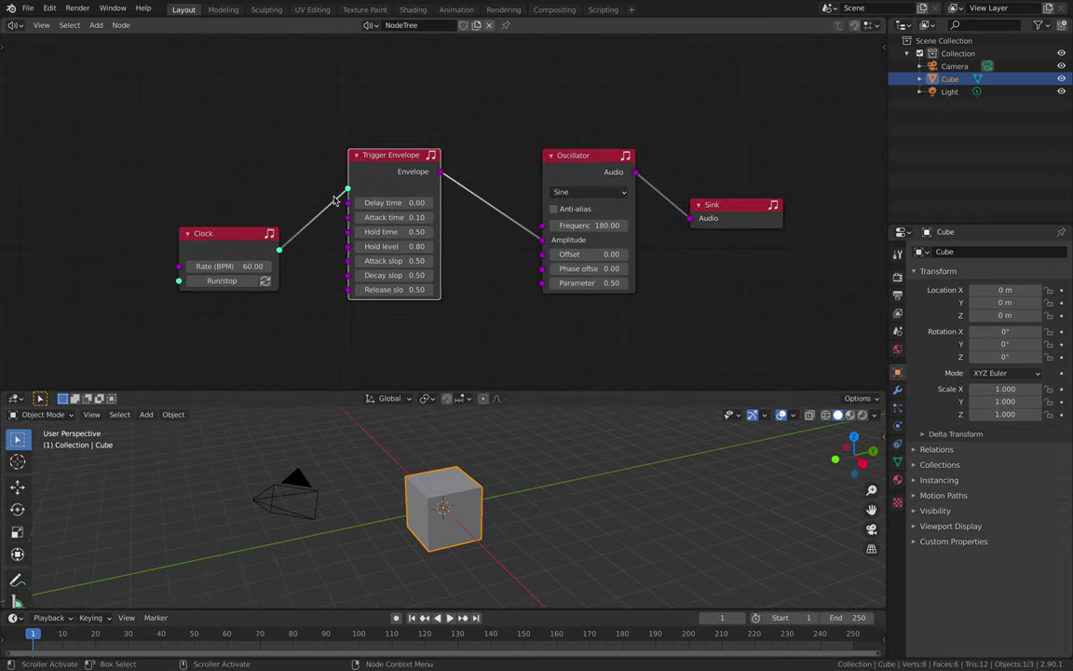
pyautogui.moveTo(569, 170); pyautogui.dragTo(507, 165)
pyautogui.moveTo(721, 204); pyautogui.dragTo(652, 213)
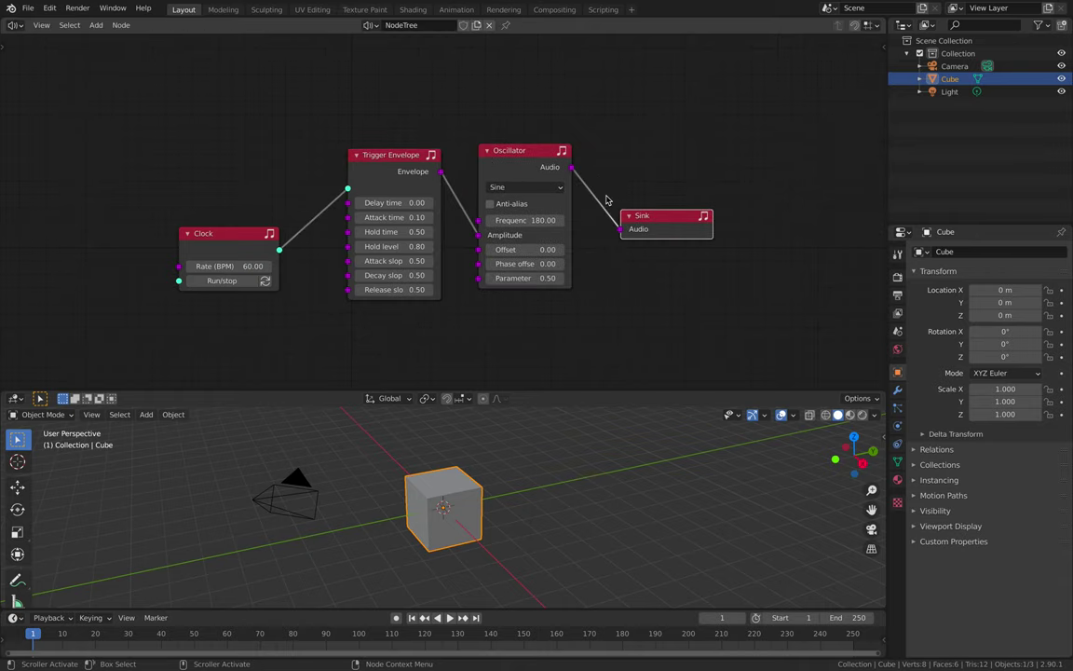
# Split the node editor into two stacked areas and move the Sink node slightly lower.
pyautogui.scroll(1, 607, 195)
pyautogui.moveTo(610, 192); pyautogui.dragTo(606, 212, button='middle')
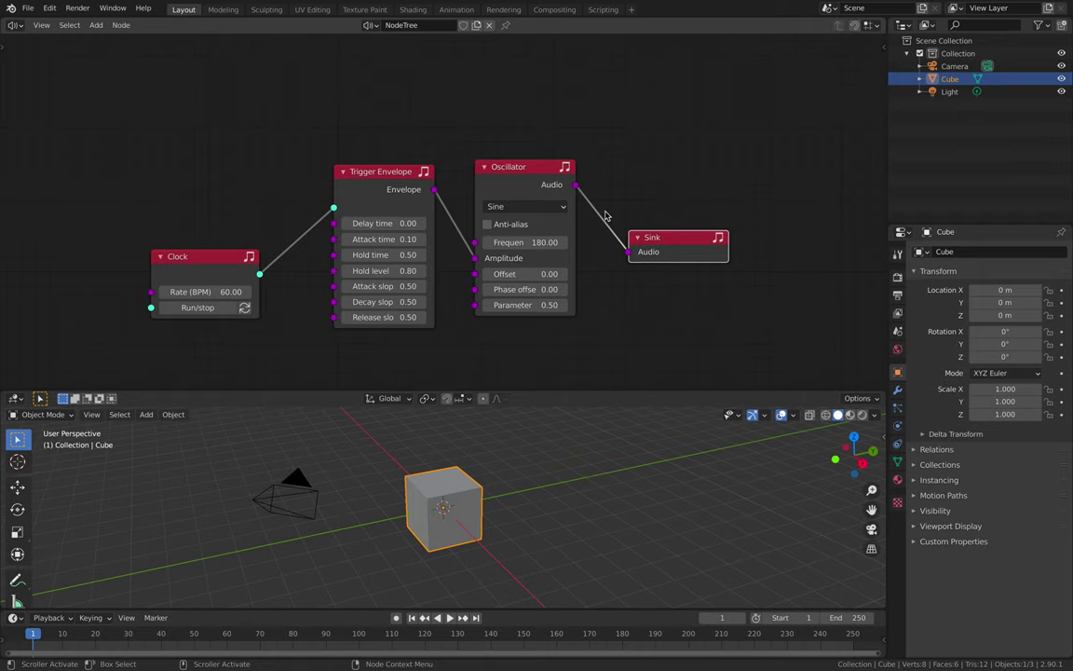
pyautogui.moveTo(586, 156); pyautogui.dragTo(597, 195, button='middle')
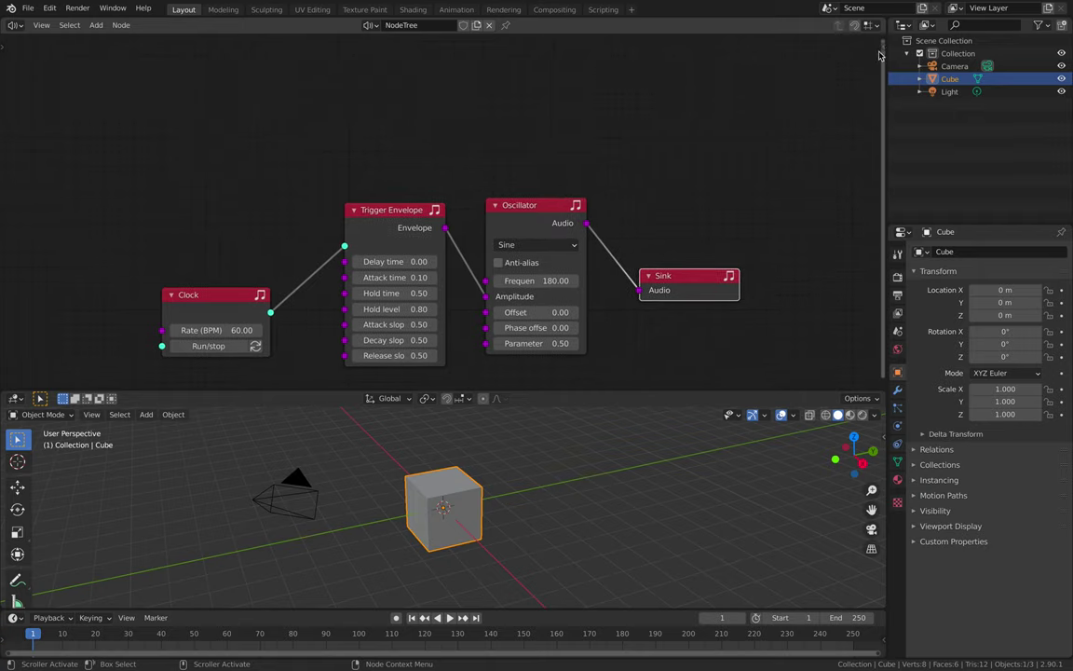
pyautogui.moveTo(881, 20); pyautogui.dragTo(783, 222)
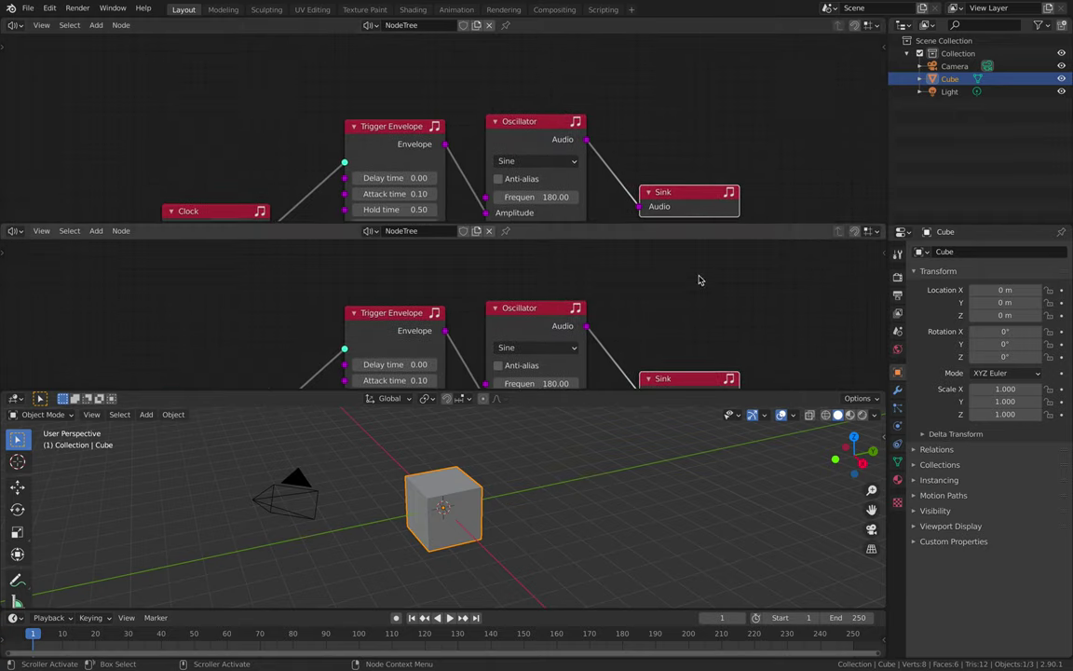
pyautogui.scroll(-3, 635, 256)
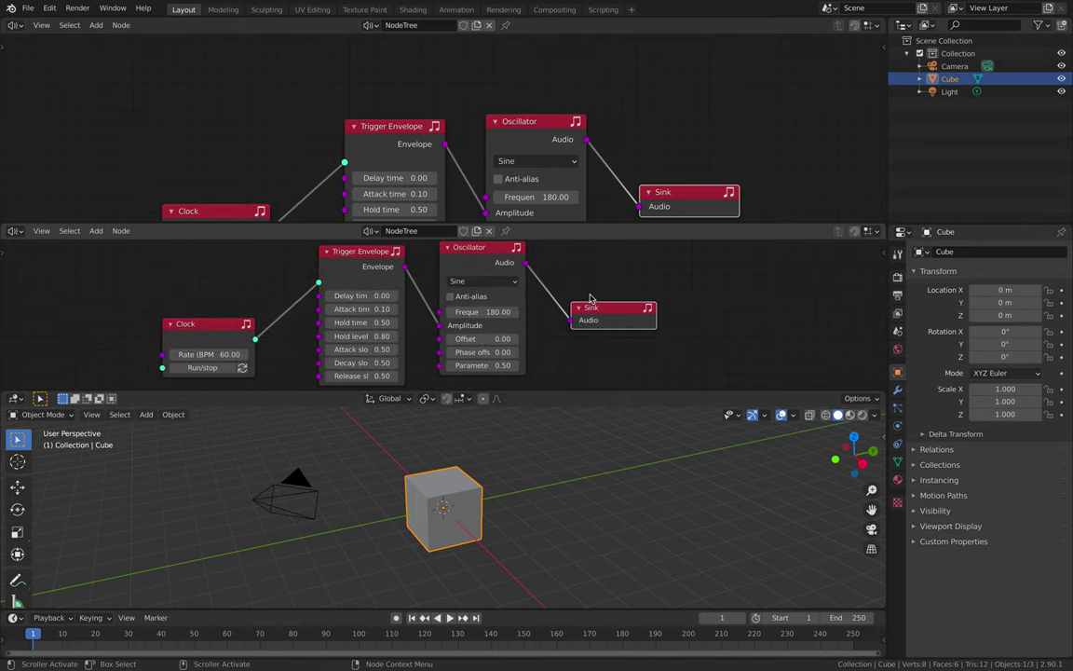
pyautogui.moveTo(590, 298); pyautogui.dragTo(581, 305)
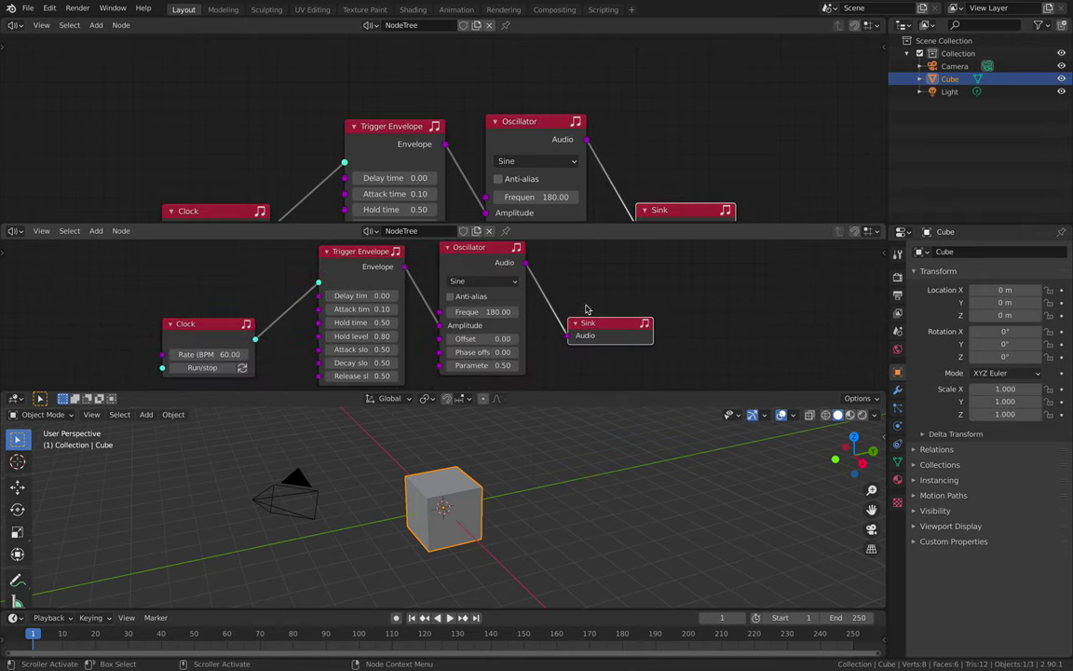
pyautogui.moveTo(535, 281); pyautogui.dragTo(551, 271, button='middle')
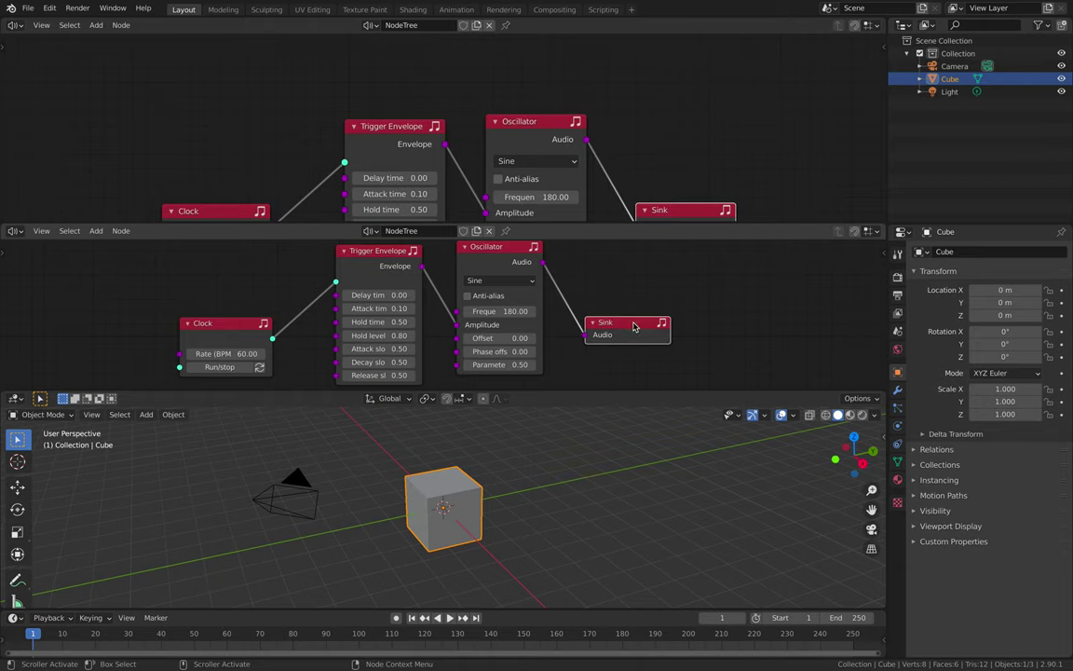
# Nudge the Sink node right and turn the upper node editor area into a slightly taller Video Sequencer.
pyautogui.moveTo(633, 326); pyautogui.dragTo(643, 325)
pyautogui.click(15, 25)
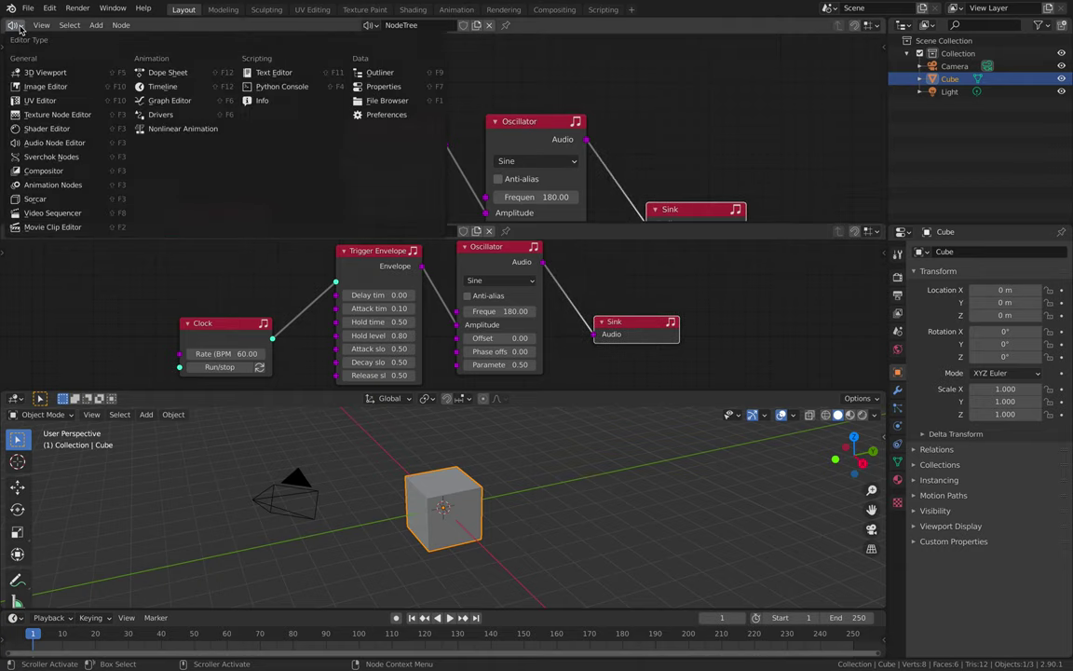
pyautogui.click(70, 215)
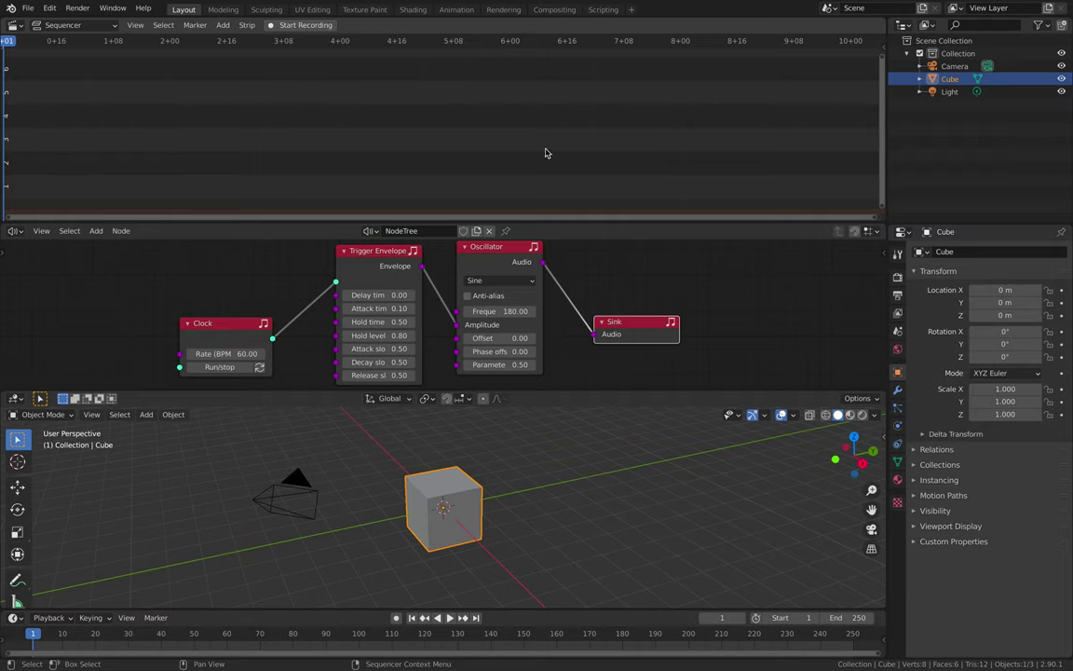
pyautogui.moveTo(584, 222); pyautogui.dragTo(585, 226)
pyautogui.scroll(-1, 611, 285)
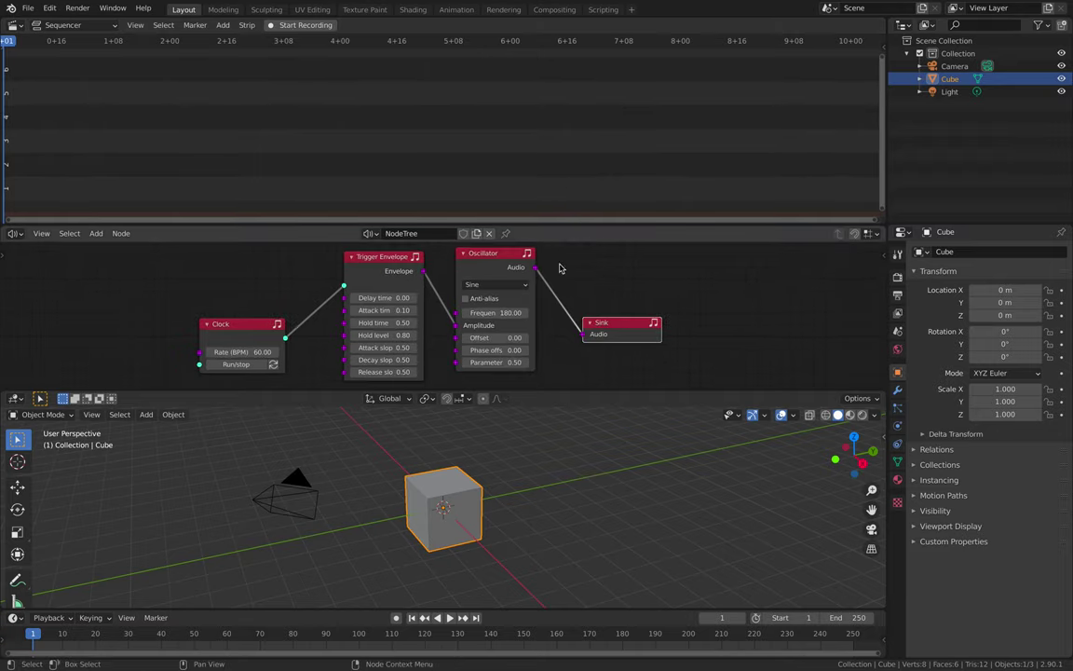
# Save the file to the Desktop as audionodesCLOCK_001.blend.
pyautogui.click(28, 9)
pyautogui.click(60, 84)
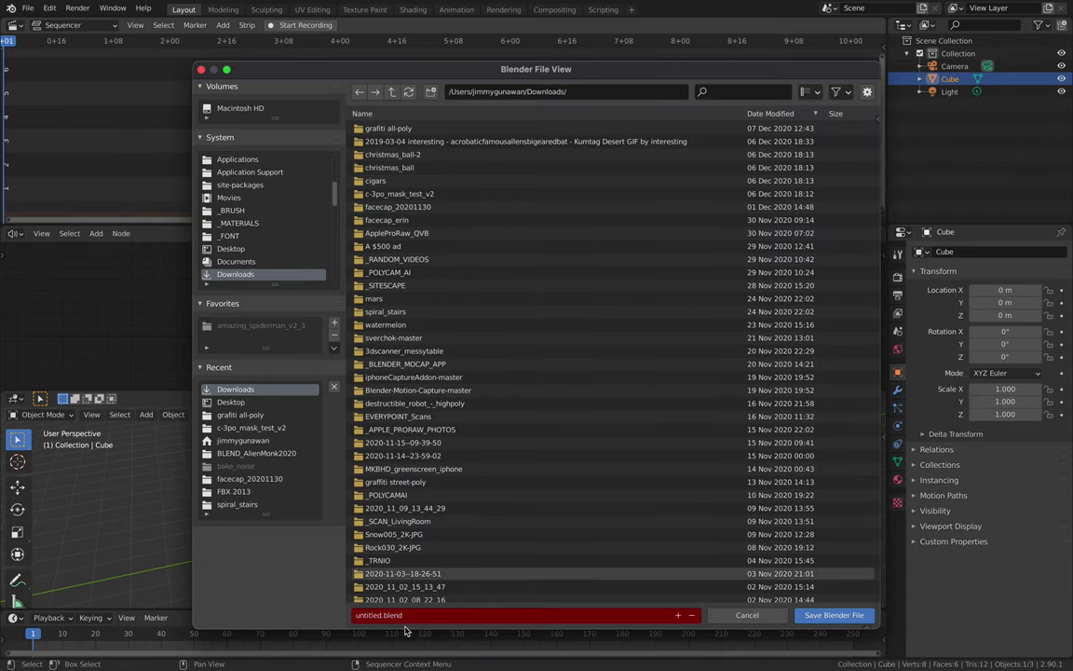
pyautogui.click(231, 249)
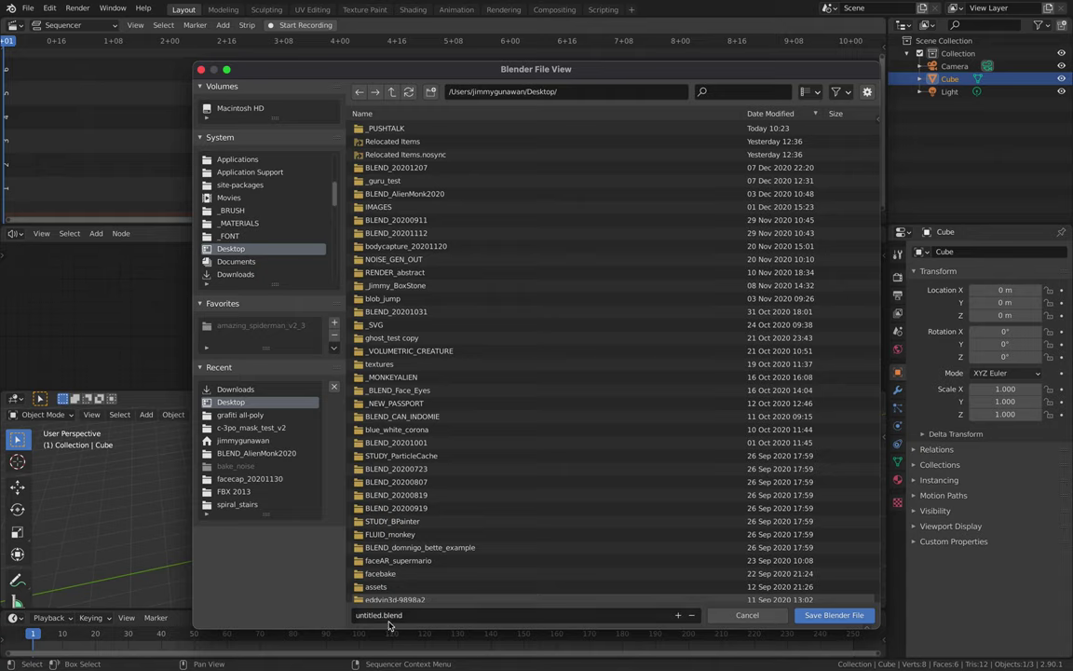
pyautogui.click(353, 615)
pyautogui.write('audionodes')
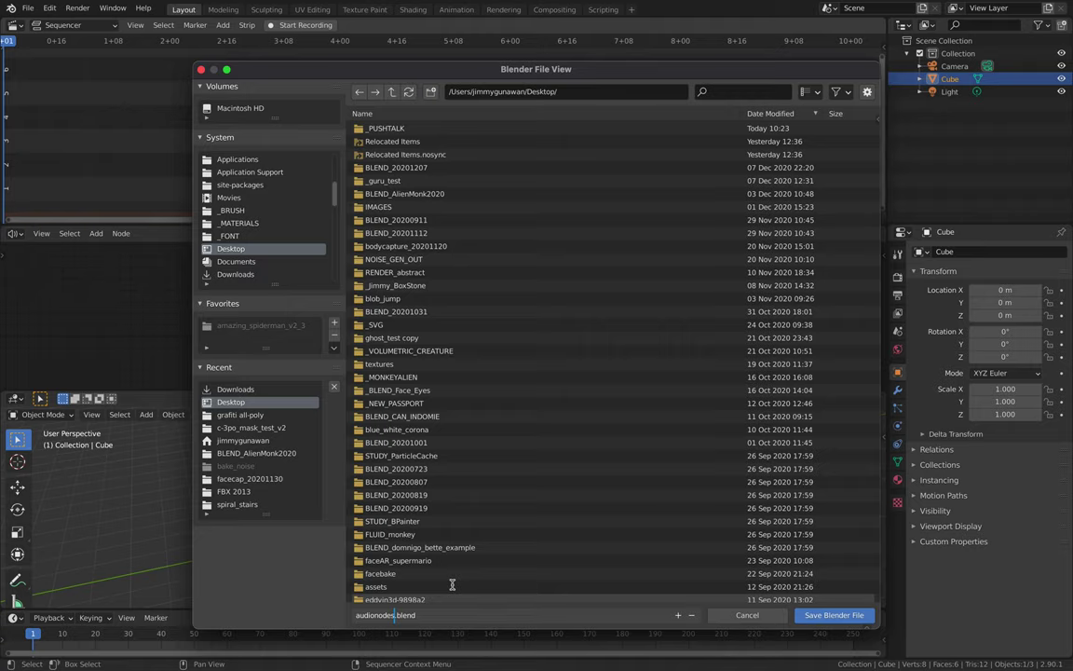
pyautogui.write('CLOCK_001')
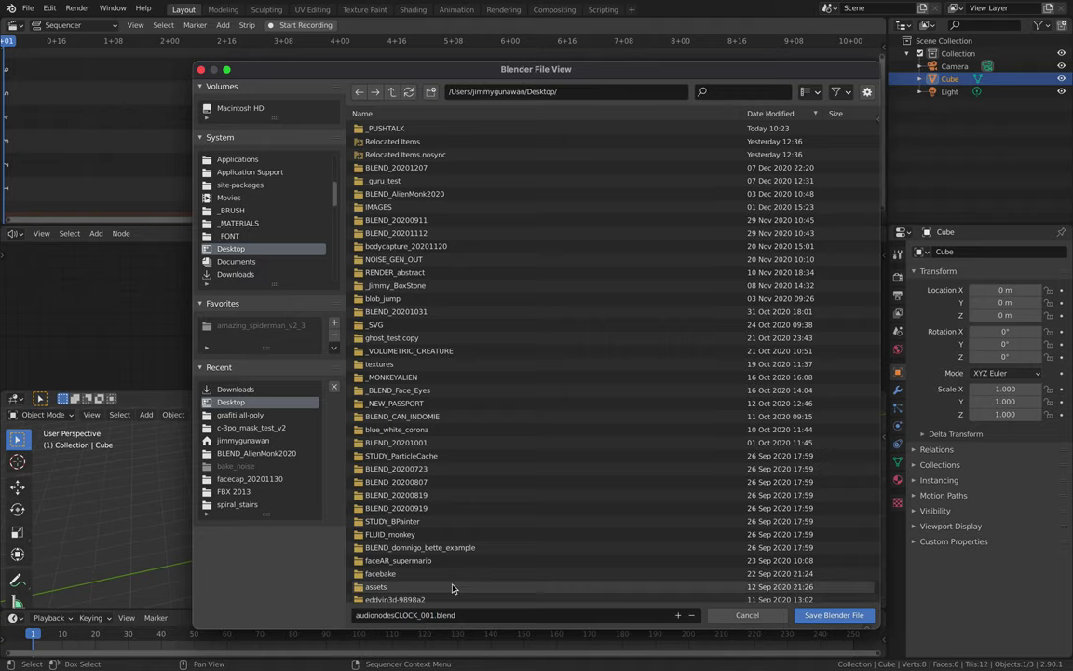
pyautogui.click(812, 613)
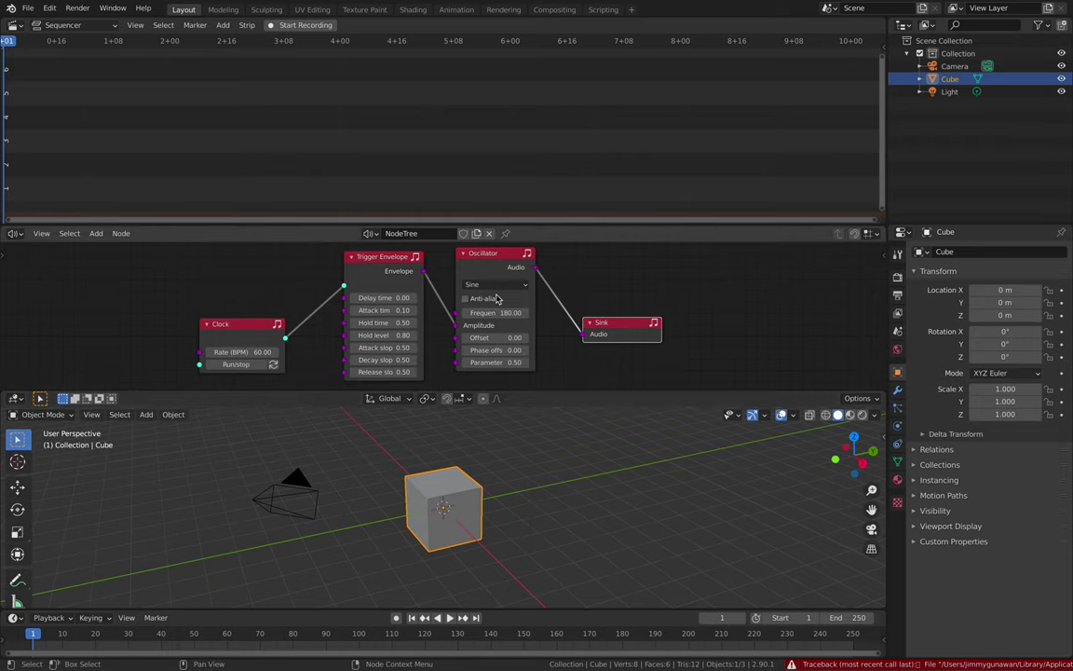
# Space the Sink and Oscillator nodes further to the right and adjust the border between the sequencer and node editor.
pyautogui.moveTo(605, 324); pyautogui.dragTo(636, 316)
pyautogui.click(465, 253)
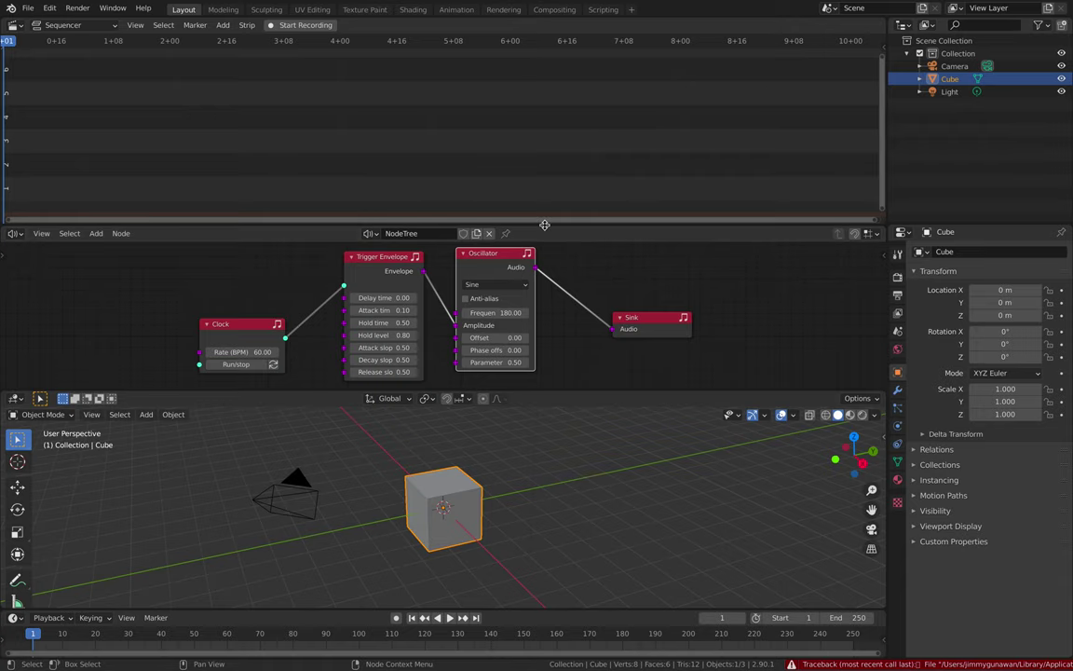
pyautogui.moveTo(466, 253); pyautogui.dragTo(484, 246)
pyautogui.scroll(2, 485, 252)
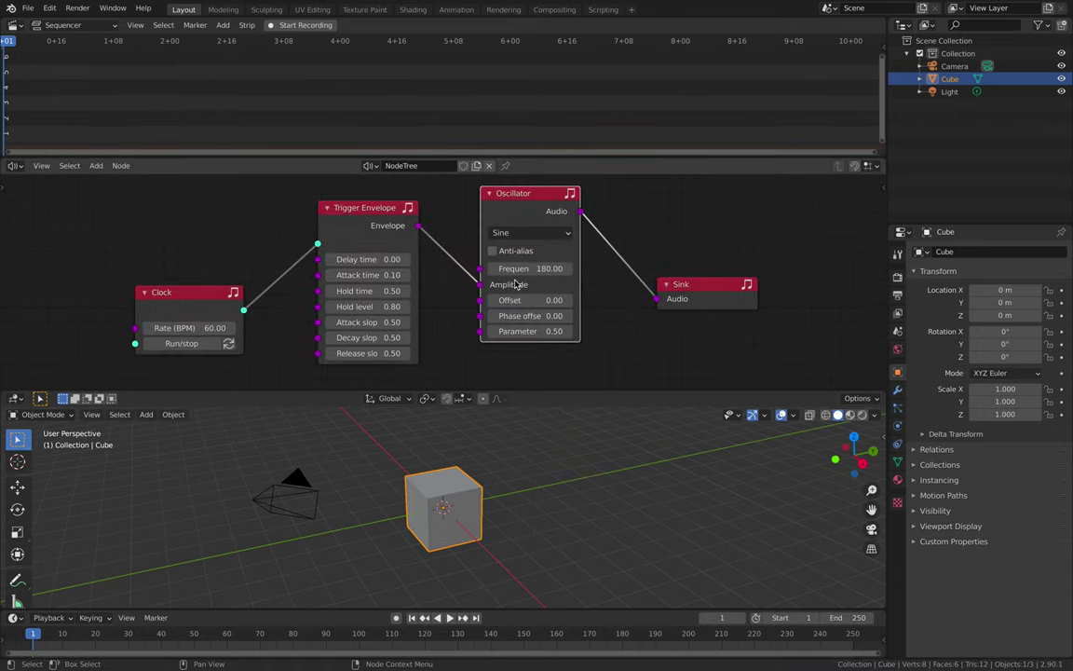
pyautogui.scroll(-2, 508, 266)
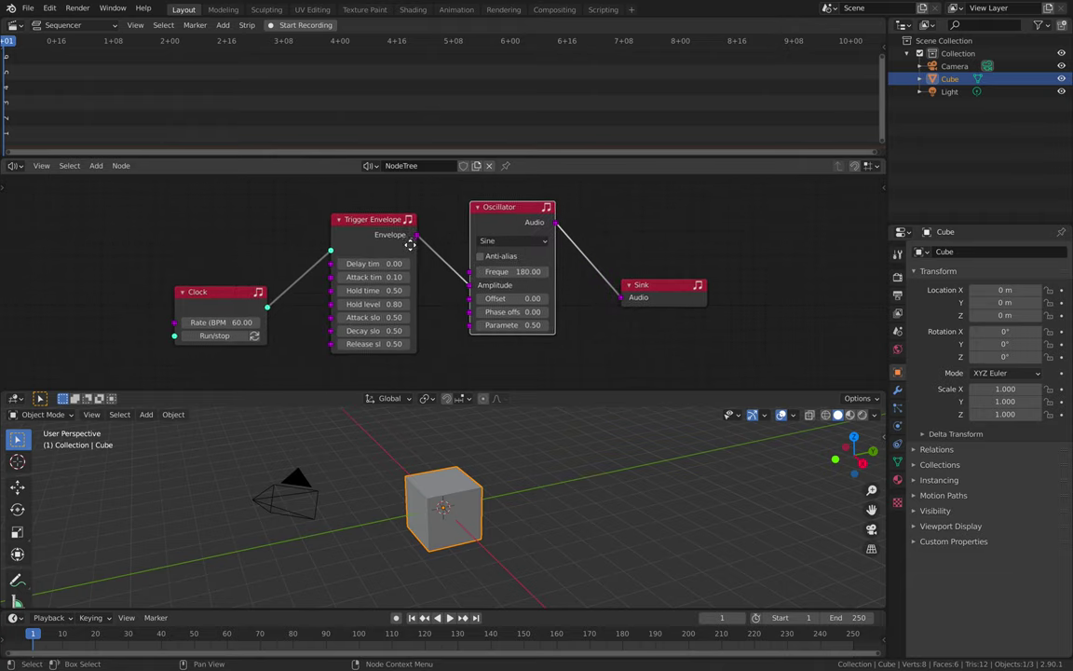
pyautogui.moveTo(489, 155); pyautogui.dragTo(521, 185)
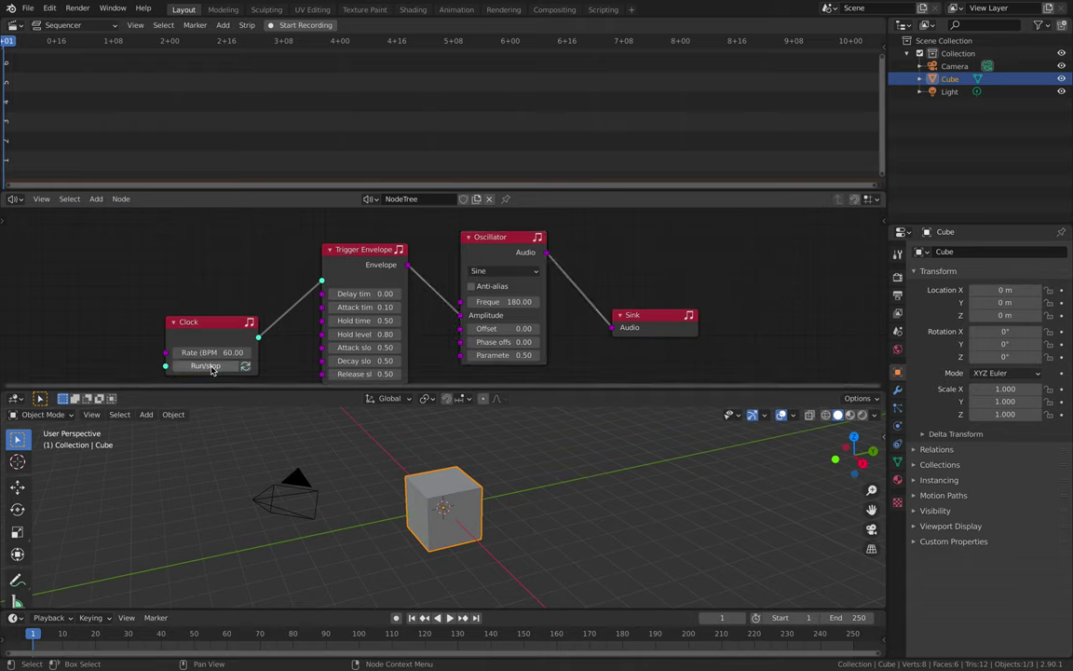
# Record the clock-driven sound into a sequencer strip up to about frame 250, and stop the Clock node.
pyautogui.click(284, 26)
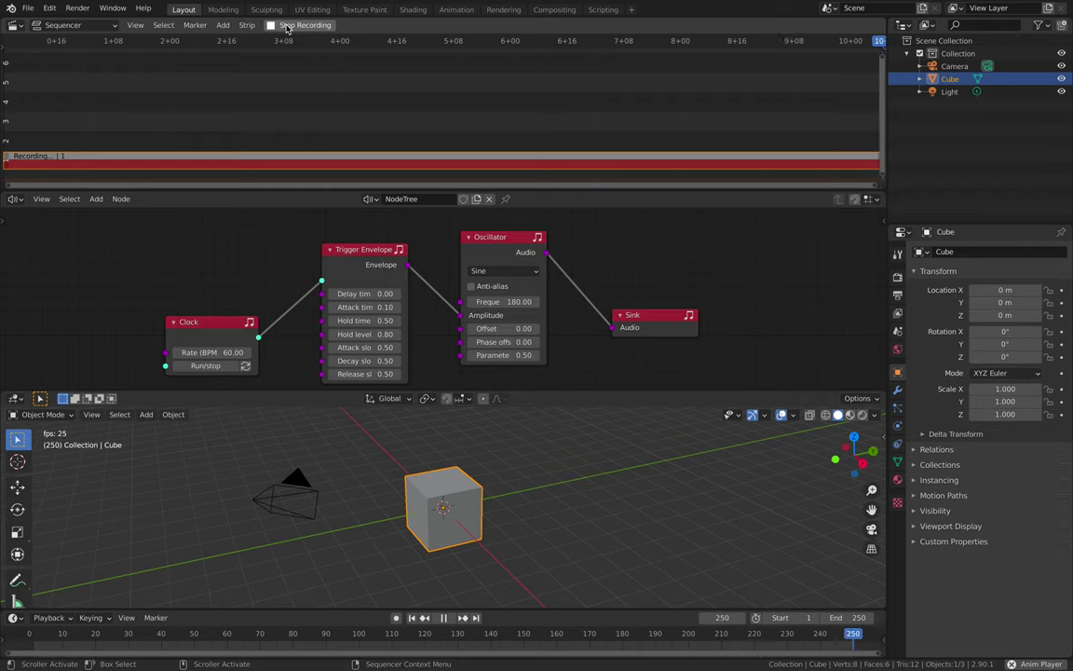
pyautogui.click(286, 27)
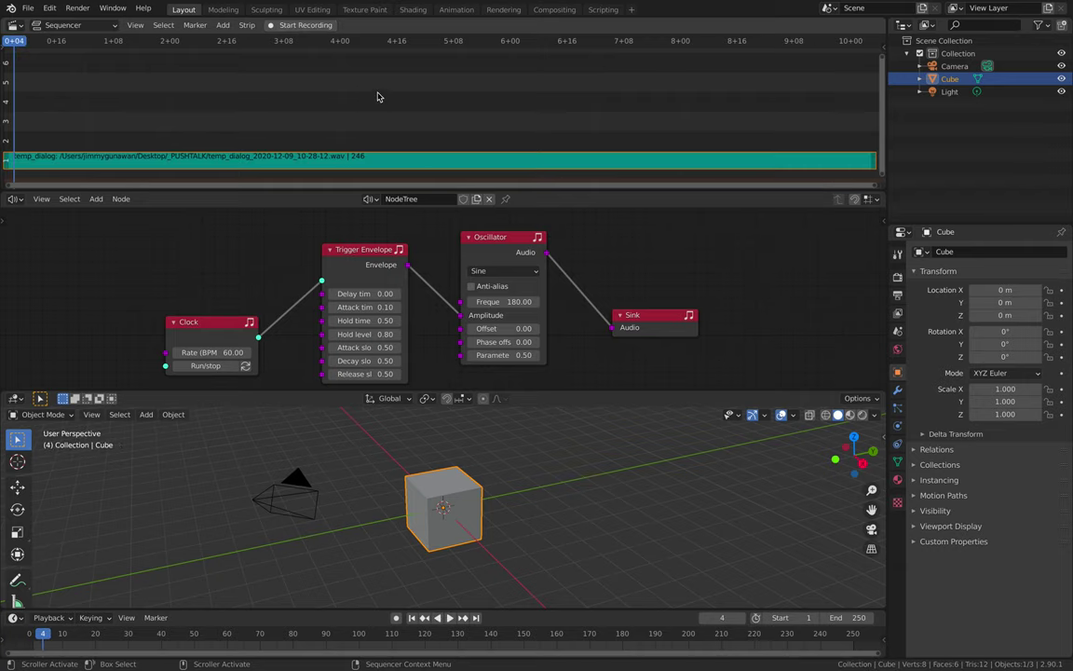
pyautogui.click(222, 365)
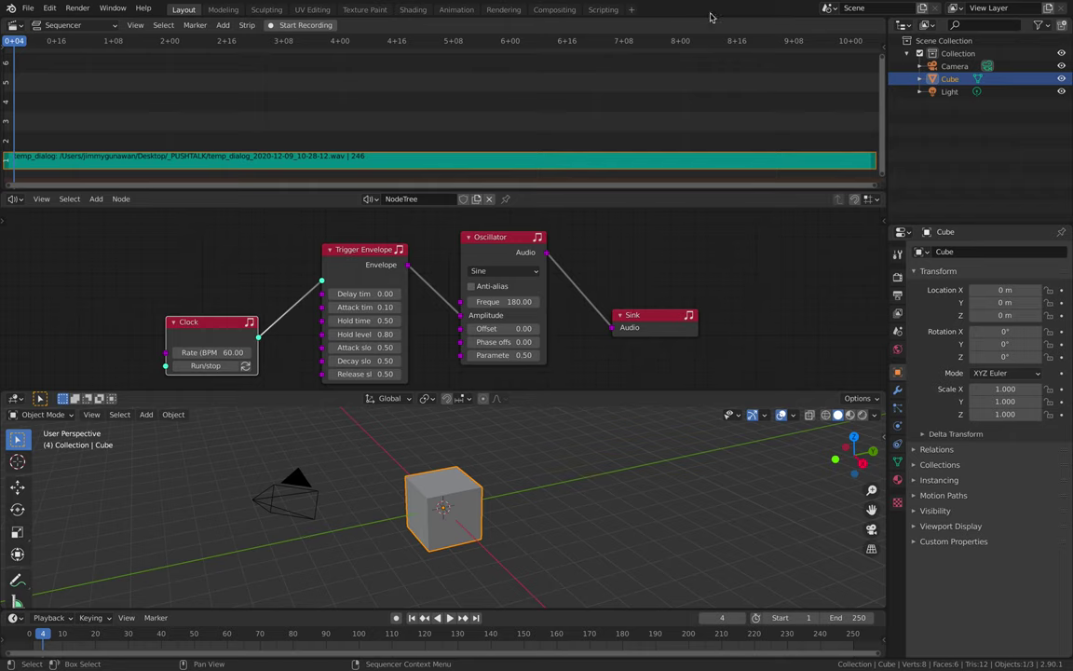
# Display the waveform of the recorded sound strip in the sequencer and save the file.
pyautogui.scroll(-2, 815, 76)
pyautogui.click(886, 49)
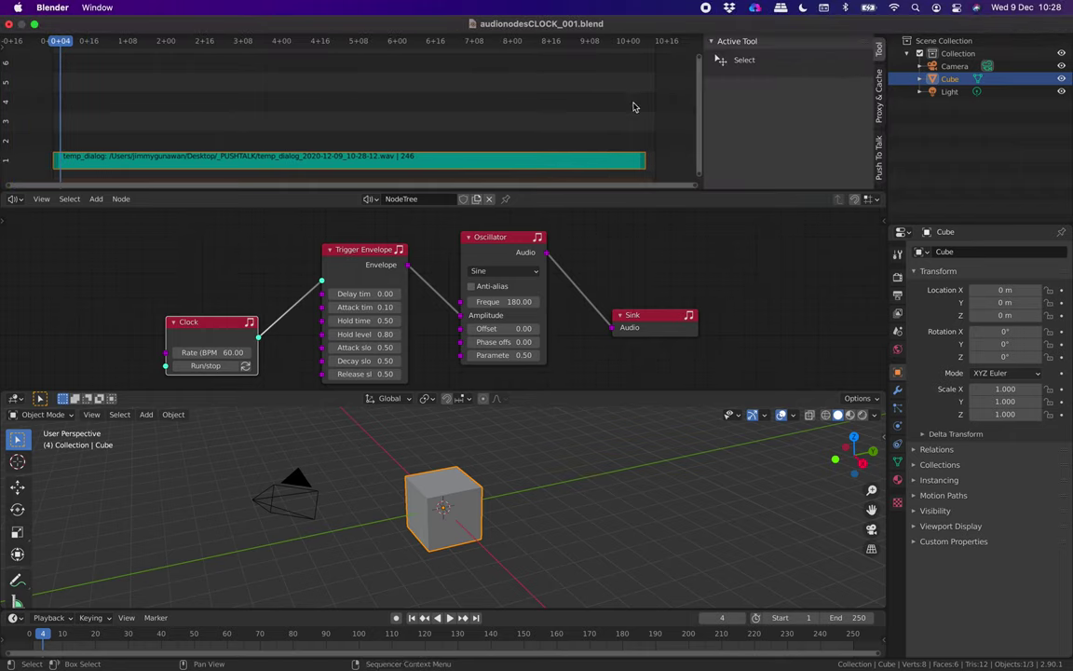
pyautogui.keyDown('ctrl'); pyautogui.moveTo(580, 108); pyautogui.dragTo(545, 124, button='middle'); pyautogui.keyUp('ctrl')
pyautogui.moveTo(544, 125); pyautogui.dragTo(555, 91, button='middle')
pyautogui.keyDown('ctrl'); pyautogui.moveTo(373, 144); pyautogui.dragTo(393, 118, button='middle'); pyautogui.keyUp('ctrl')
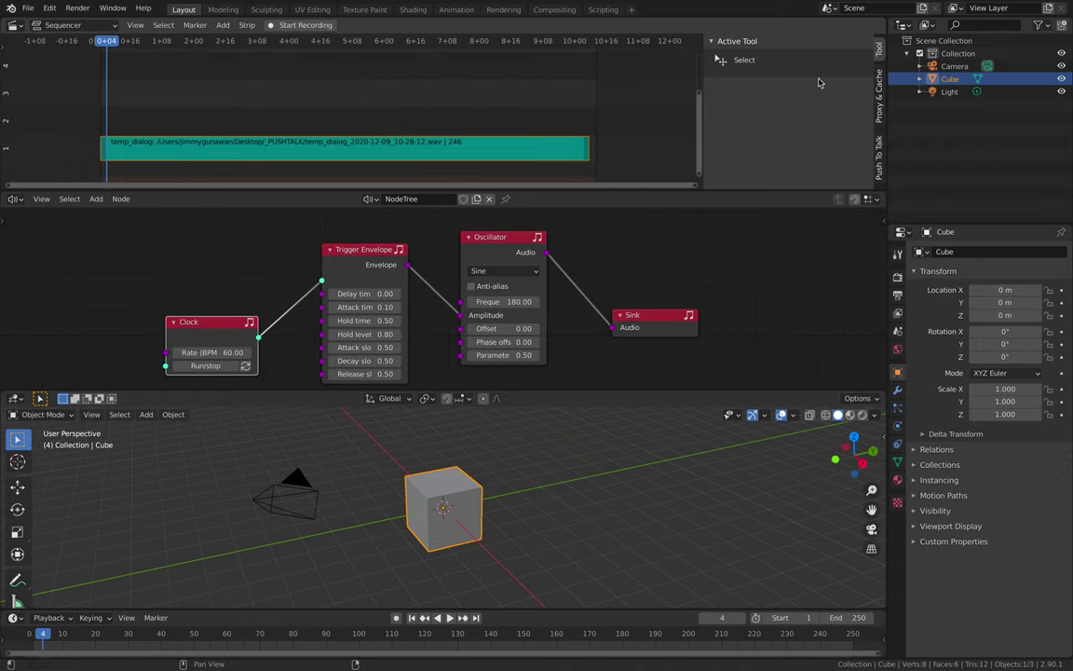
pyautogui.click(507, 148)
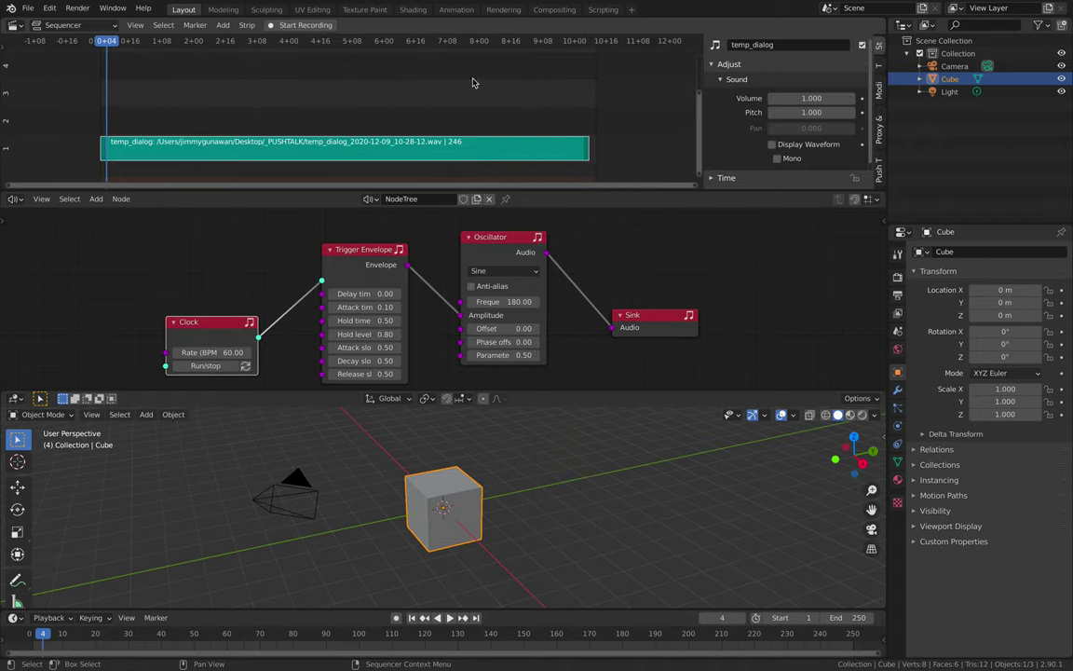
pyautogui.click(772, 145)
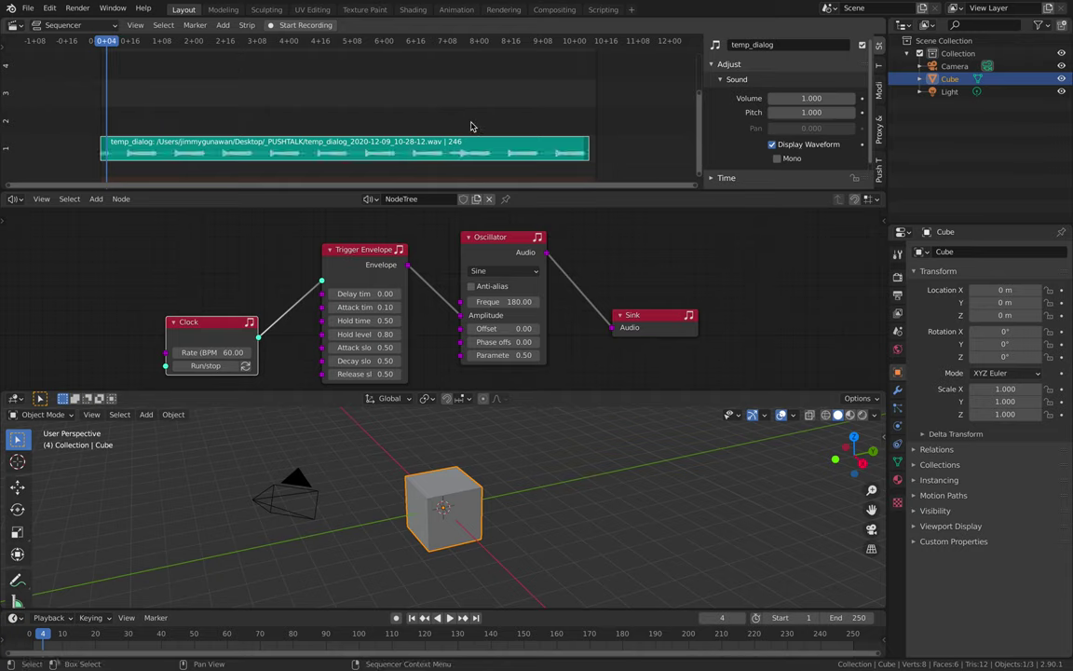
pyautogui.hotkey('ctrl', 's')
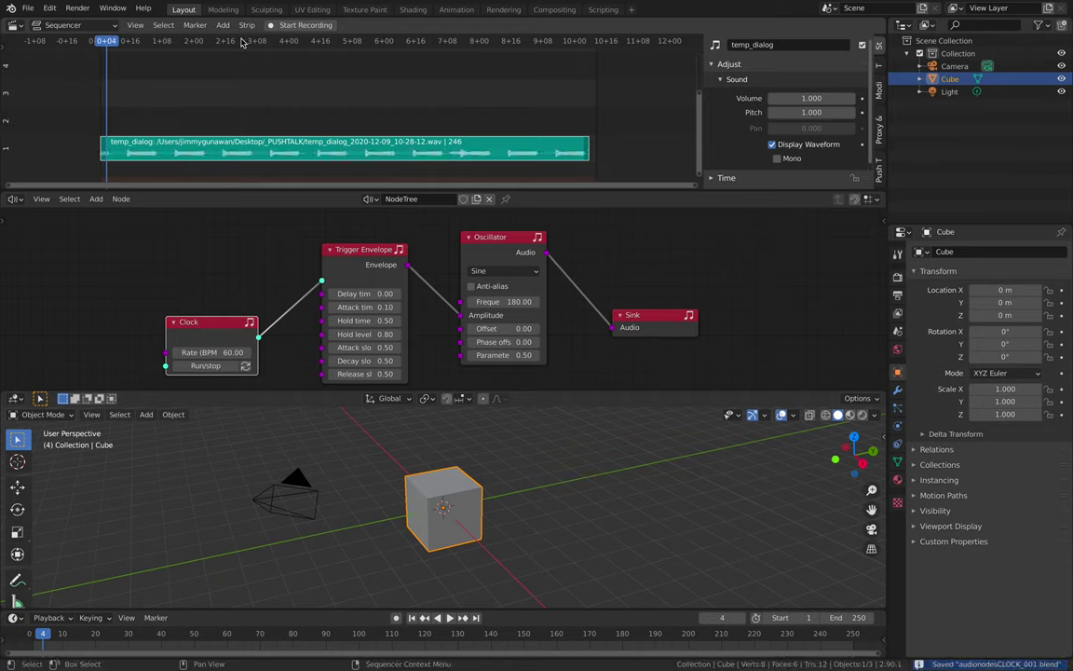
# Play back the recorded sound strip from its middle and its start, with the waveform enlarged.
pyautogui.moveTo(385, 44); pyautogui.dragTo(382, 43)
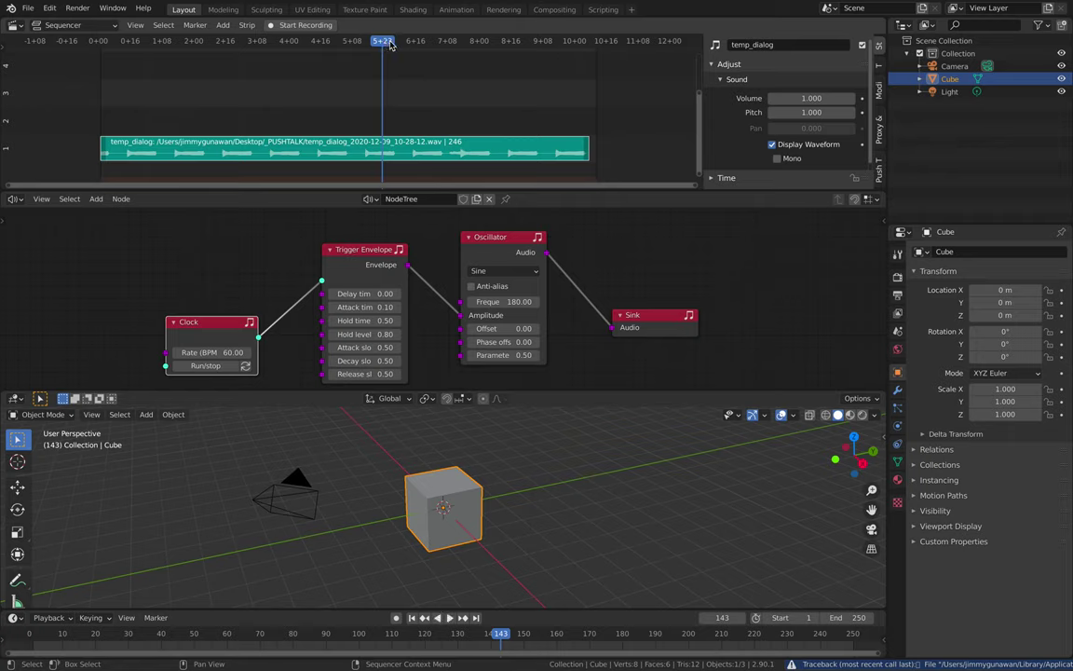
pyautogui.press('space')
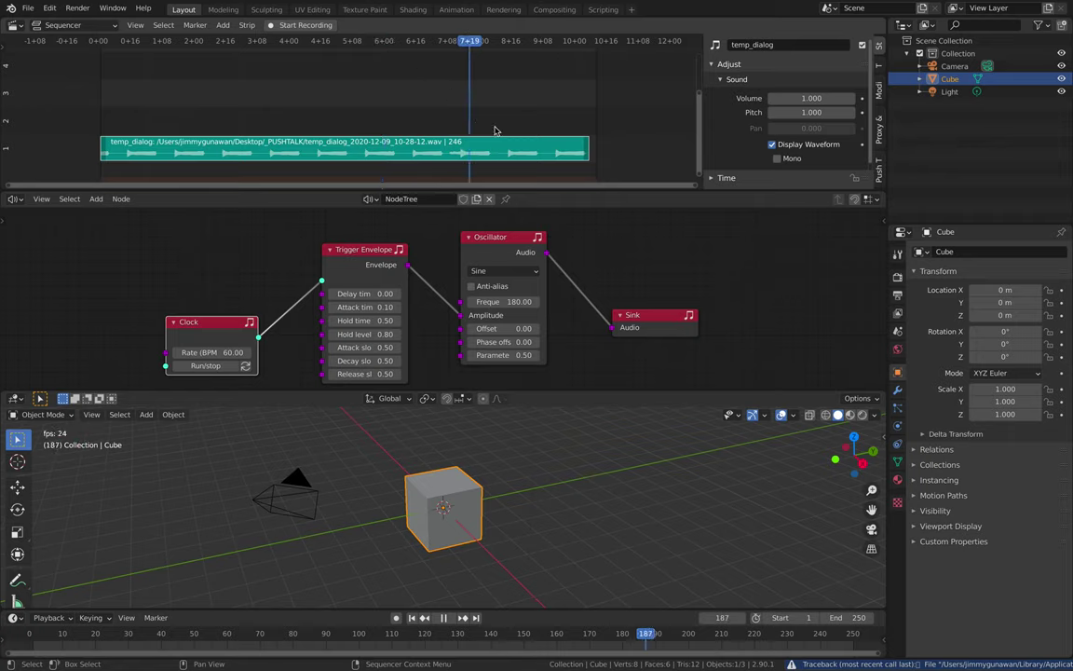
pyautogui.press('space')
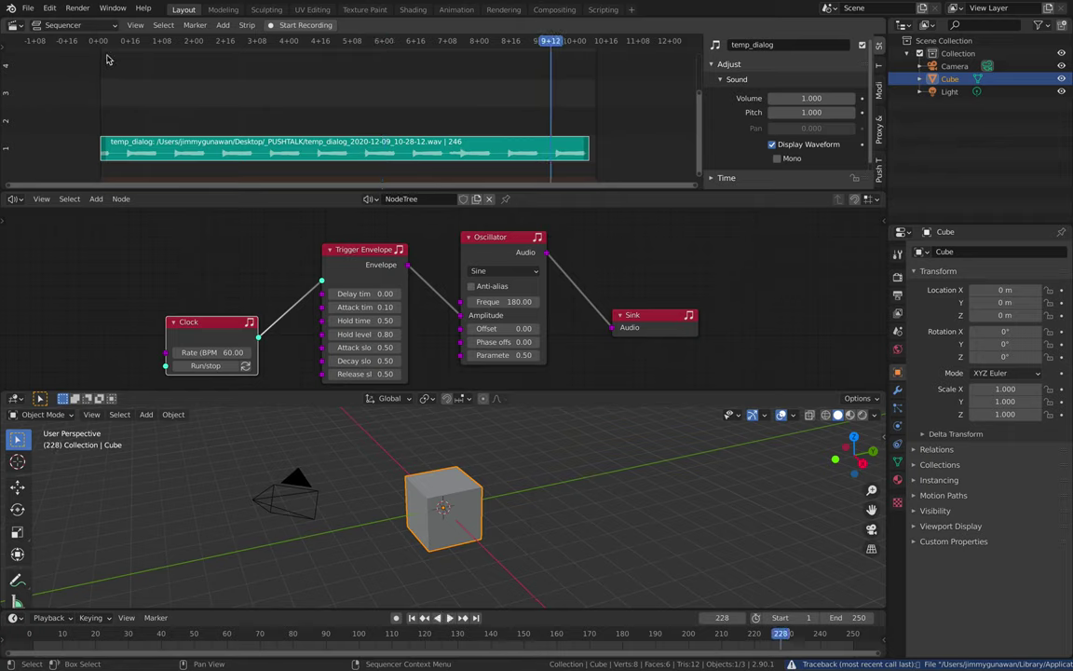
pyautogui.click(108, 47)
pyautogui.press('space')
pyautogui.press('space')
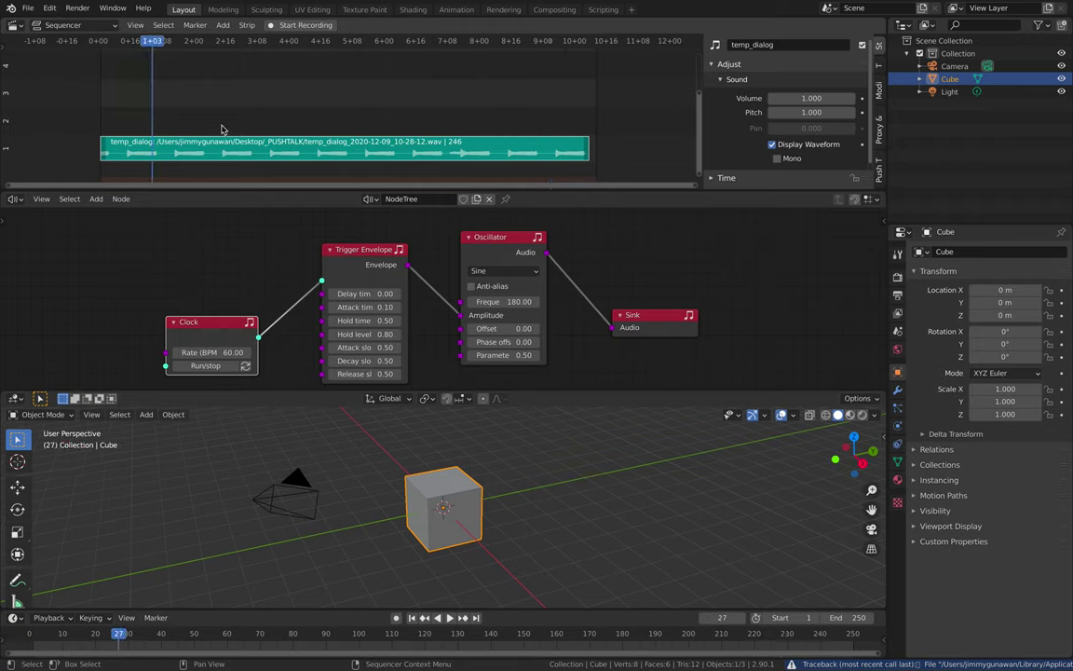
pyautogui.keyDown('ctrl'); pyautogui.moveTo(312, 124); pyautogui.dragTo(335, 70, button='middle'); pyautogui.keyUp('ctrl')
pyautogui.press('space')
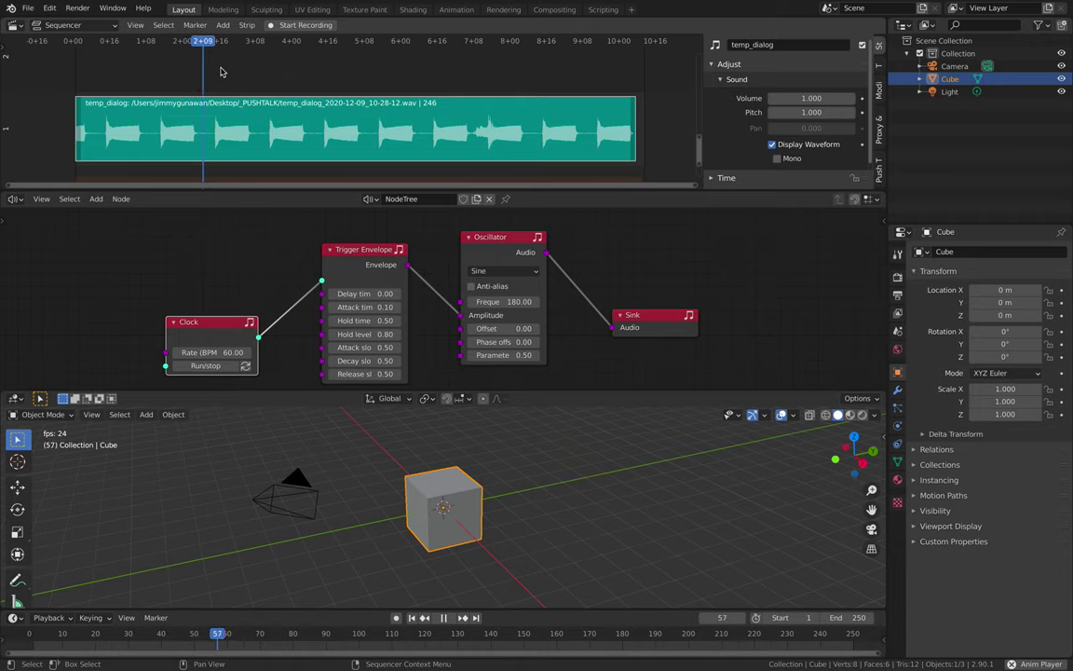
pyautogui.press('space')
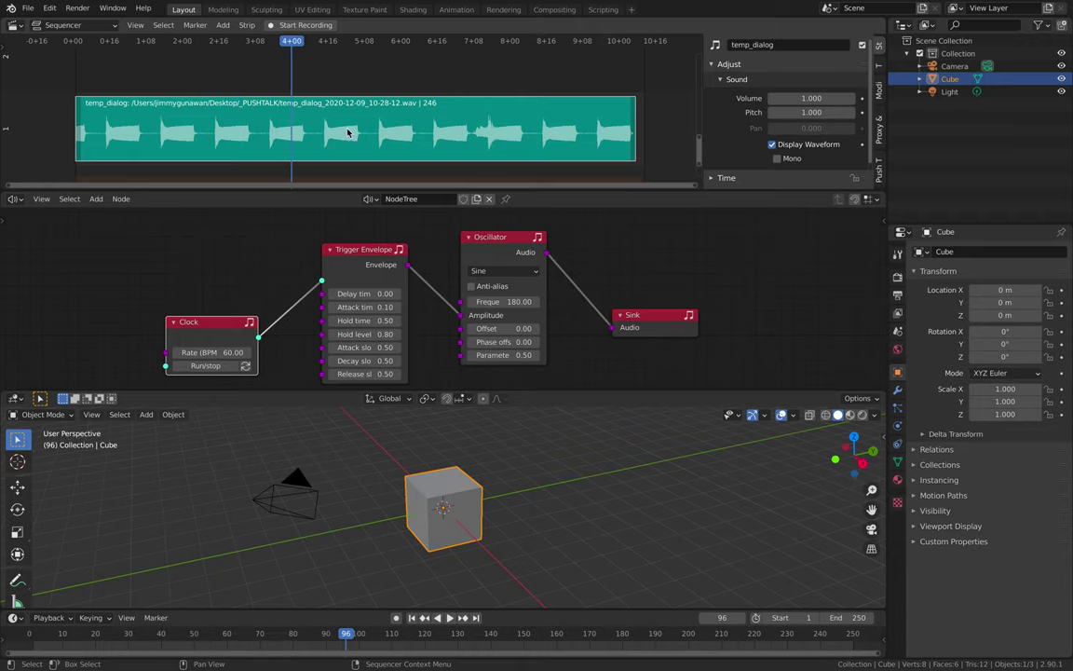
# Enlarge the sequencer area with Built-in Microphone chosen as the Push To Talk sound card, and save the file.
pyautogui.hotkey('ctrl', 's')
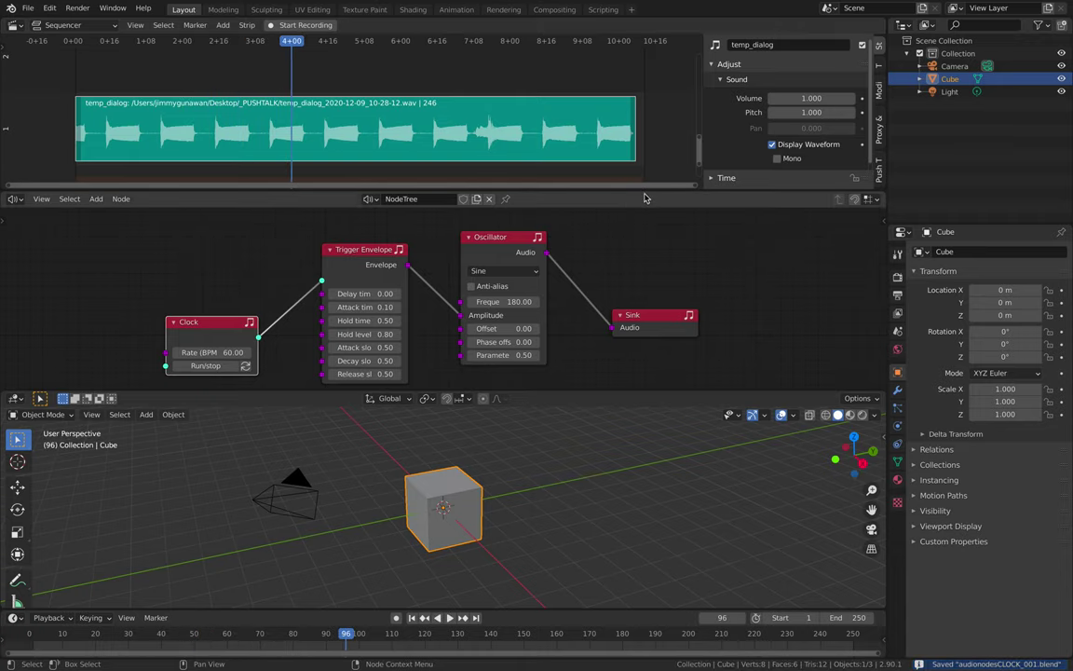
pyautogui.moveTo(643, 193); pyautogui.dragTo(643, 220)
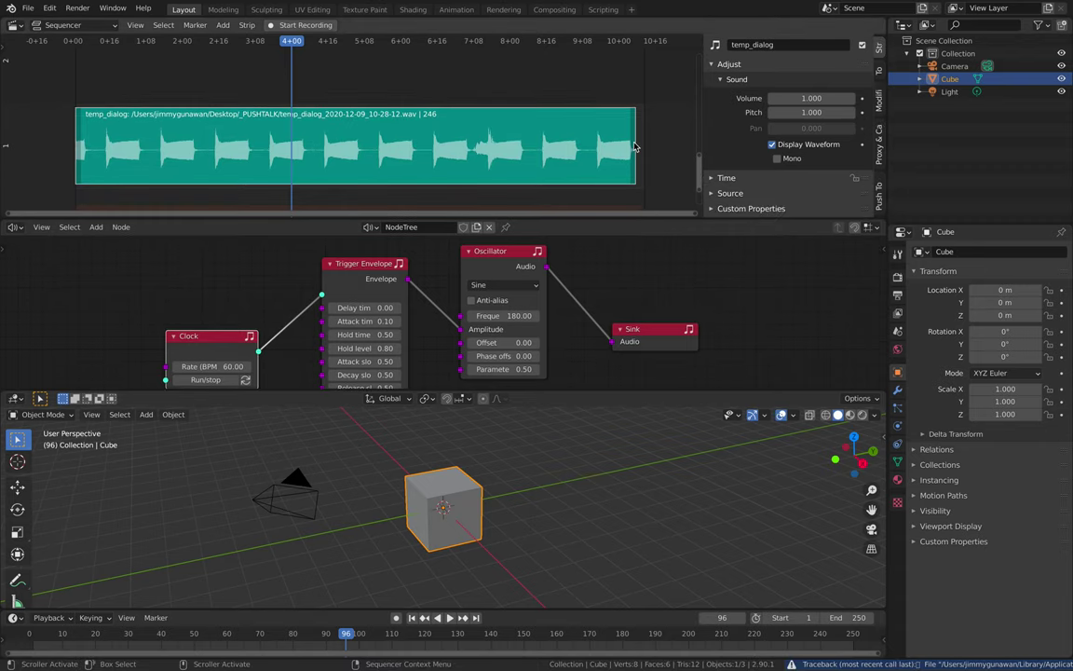
pyautogui.click(878, 198)
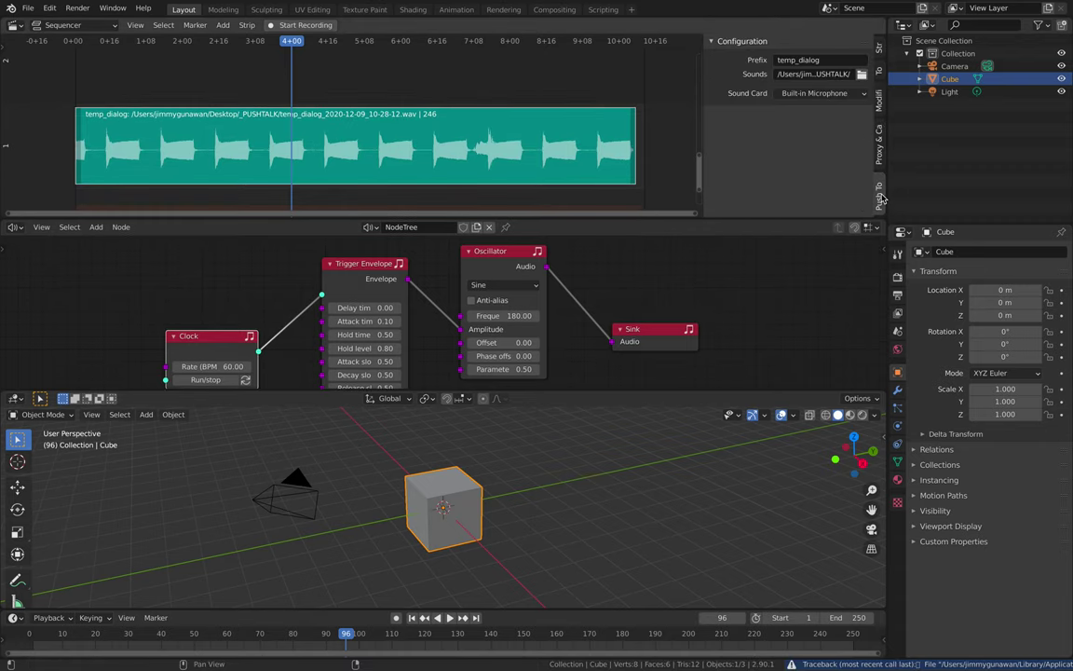
pyautogui.click(815, 93)
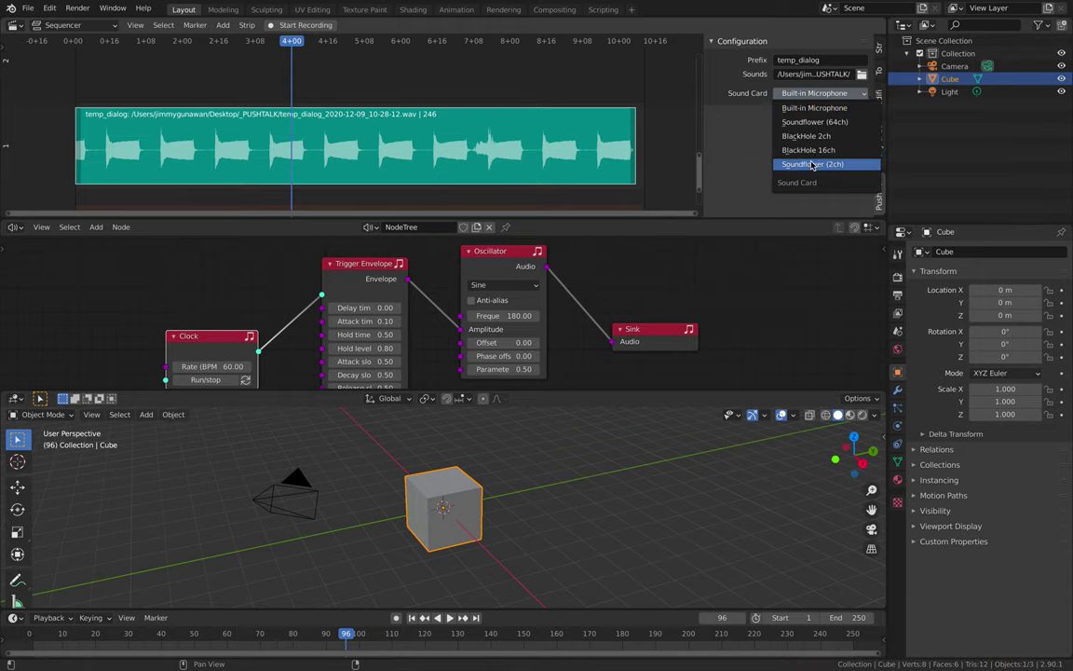
pyautogui.click(807, 109)
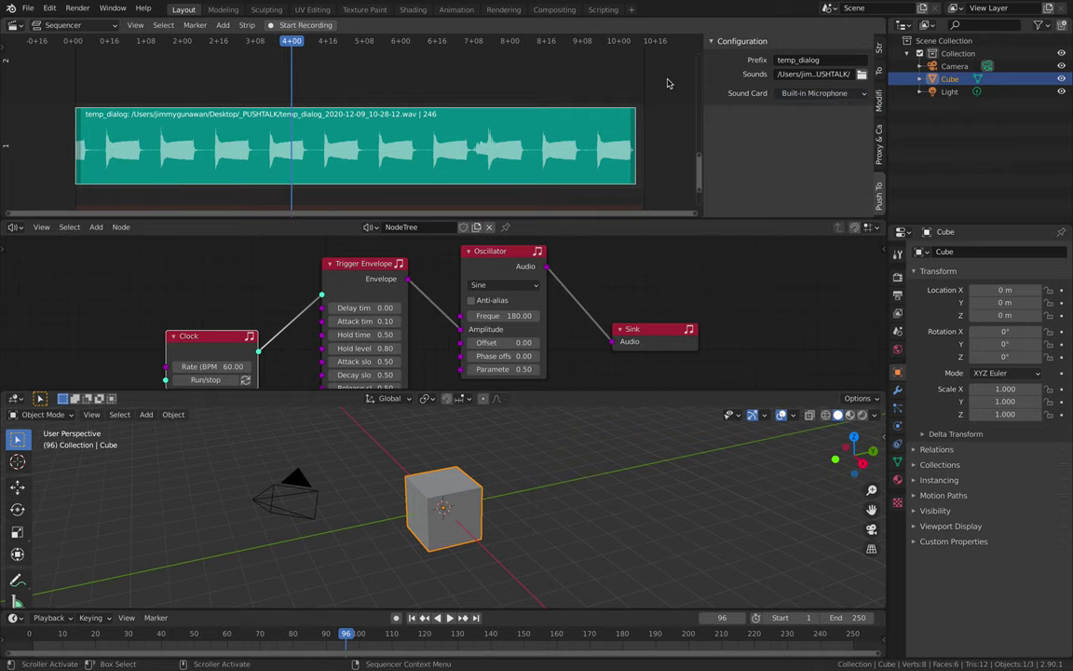
pyautogui.moveTo(768, 221); pyautogui.dragTo(764, 242)
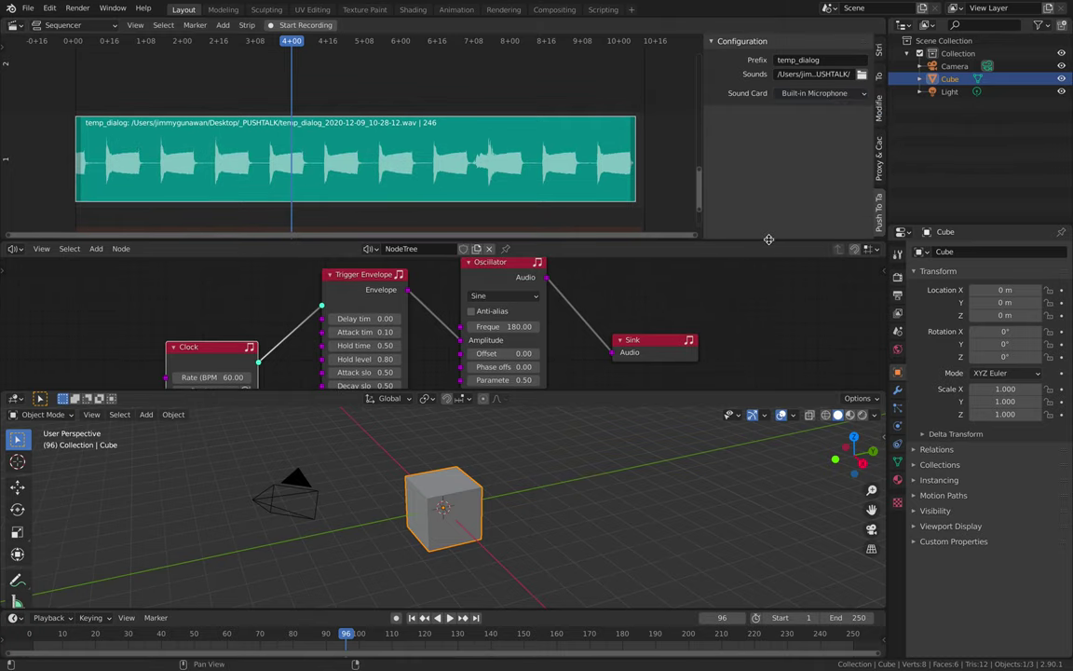
pyautogui.hotkey('ctrl', 's')
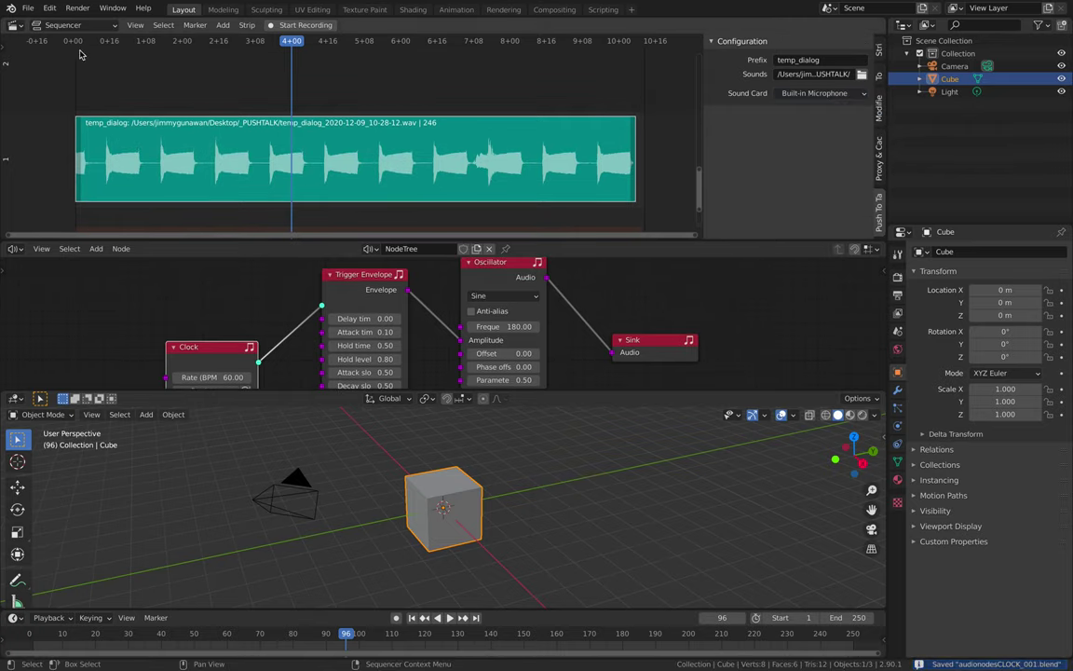
# Enlarge the node editor area downward over the 3D viewport and fit all nodes in it.
pyautogui.press('Home')
pyautogui.moveTo(666, 392); pyautogui.dragTo(666, 503)
pyautogui.press('Home')
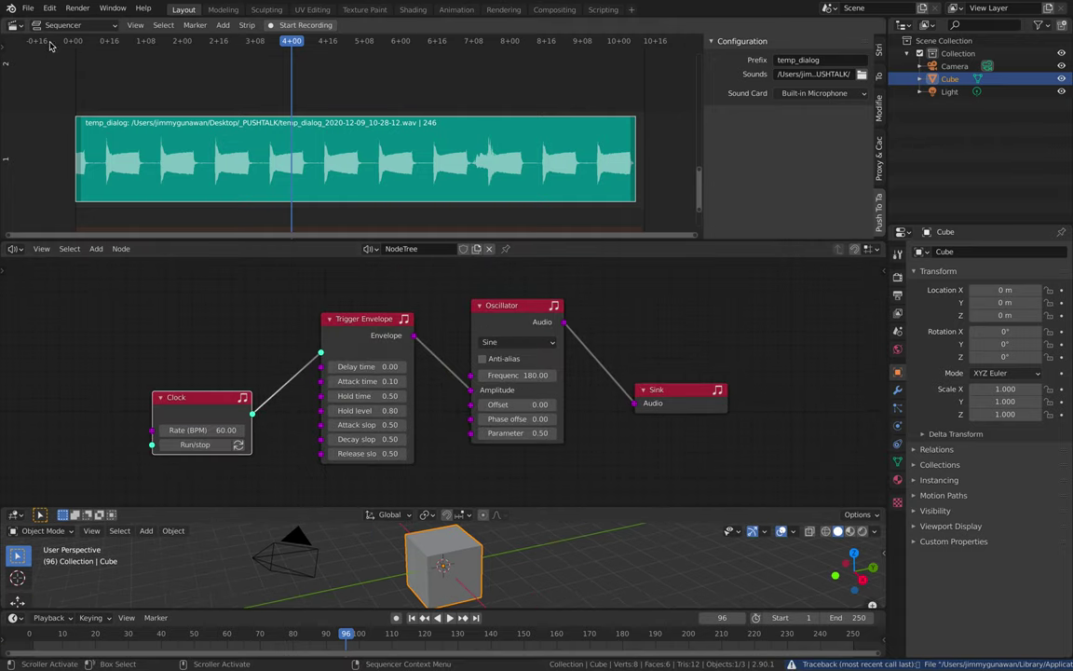
# Change the sequencer area to the Animation Nodes editor and create a new node tree in it.
pyautogui.click(17, 25)
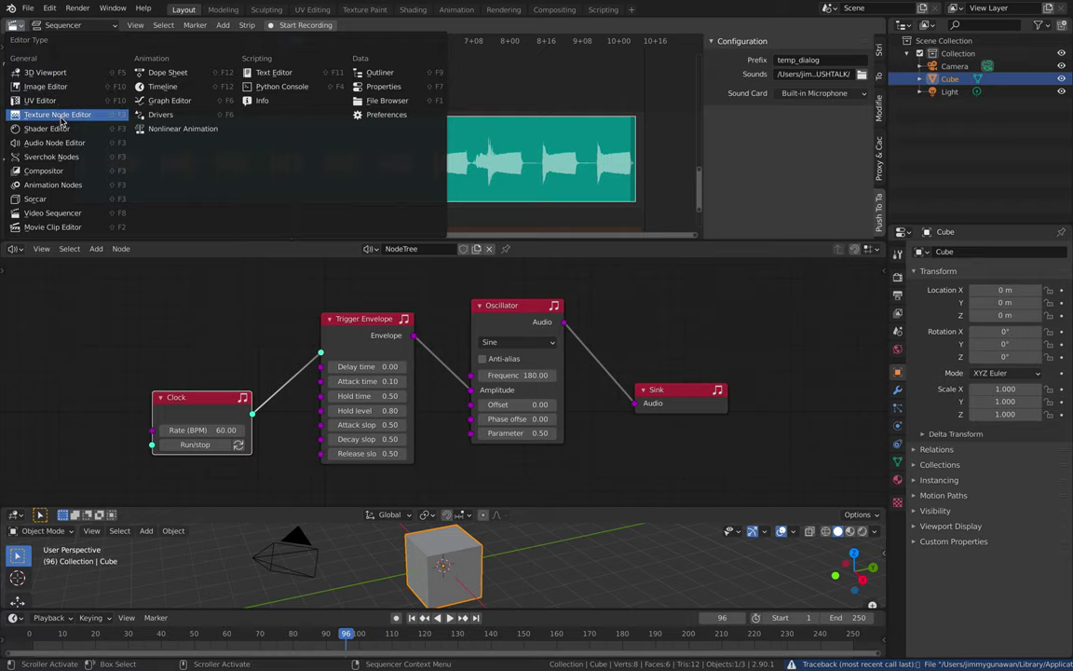
pyautogui.click(73, 184)
pyautogui.click(428, 25)
# Add a Sound Input node, choose the temp_dialog sound for it and place the node with free space beside it.
pyautogui.hotkey('shift', 'a')
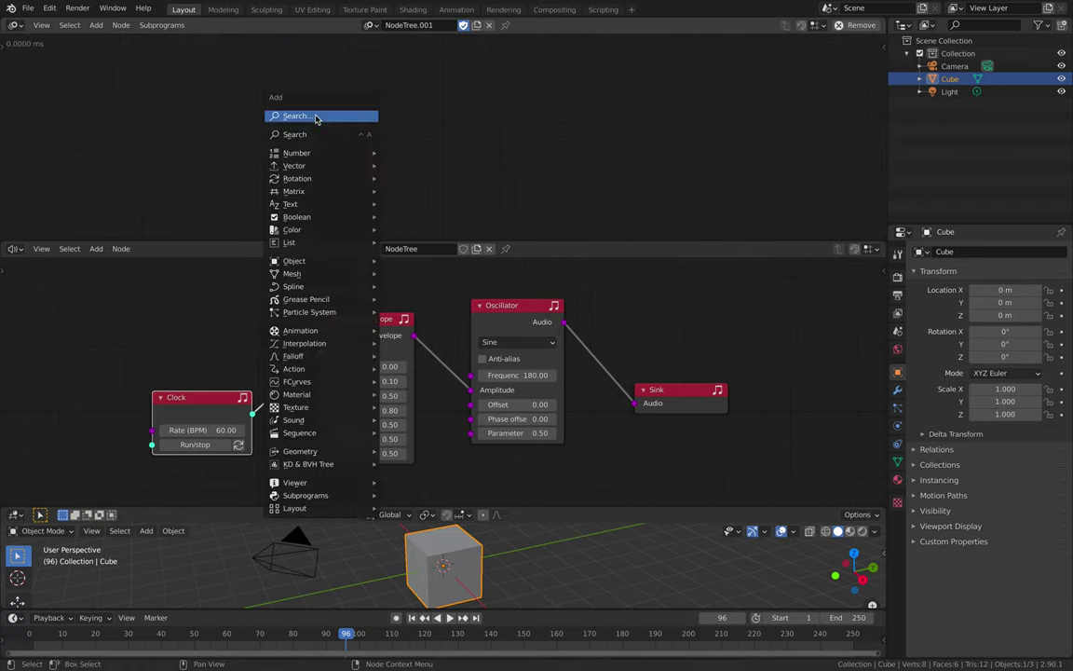
pyautogui.click(316, 134)
pyautogui.write('sound')
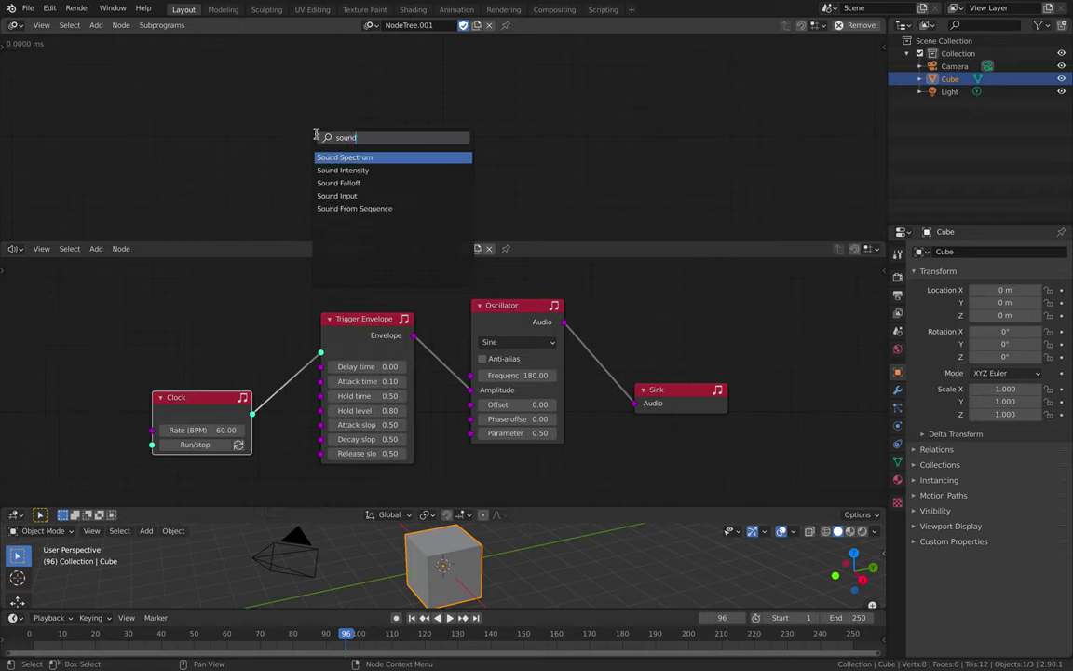
pyautogui.press('Down')
pyautogui.press('Down')
pyautogui.press('Down')
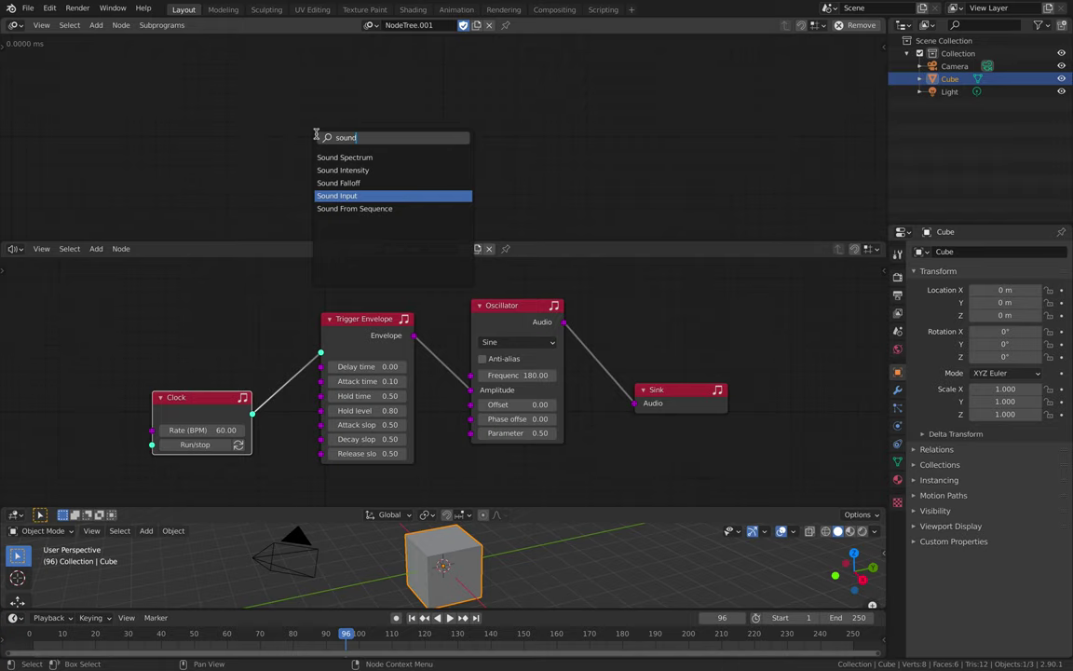
pyautogui.press('Return')
pyautogui.click(357, 164)
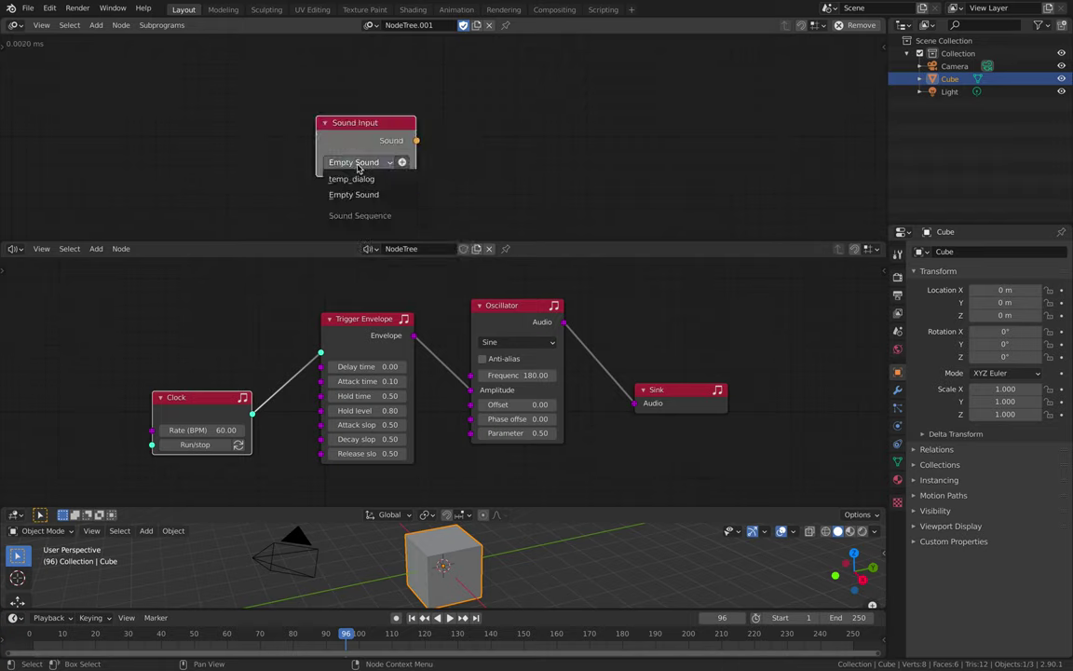
pyautogui.click(359, 181)
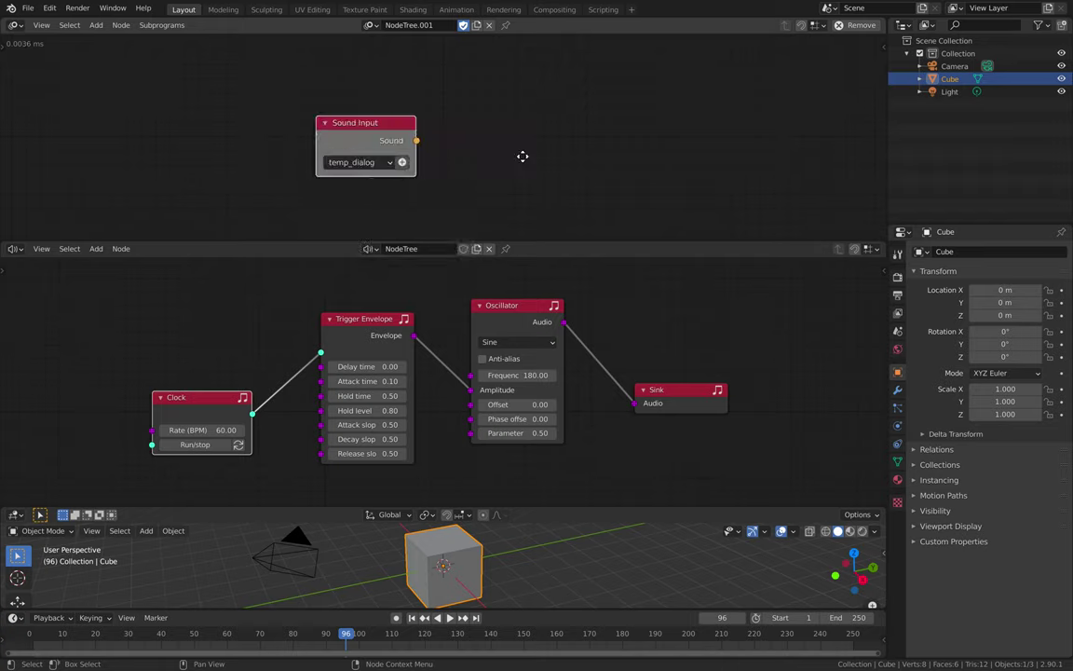
pyautogui.press('g')
pyautogui.click(433, 134)
pyautogui.hotkey('shift', 'a')
pyautogui.click(434, 134)
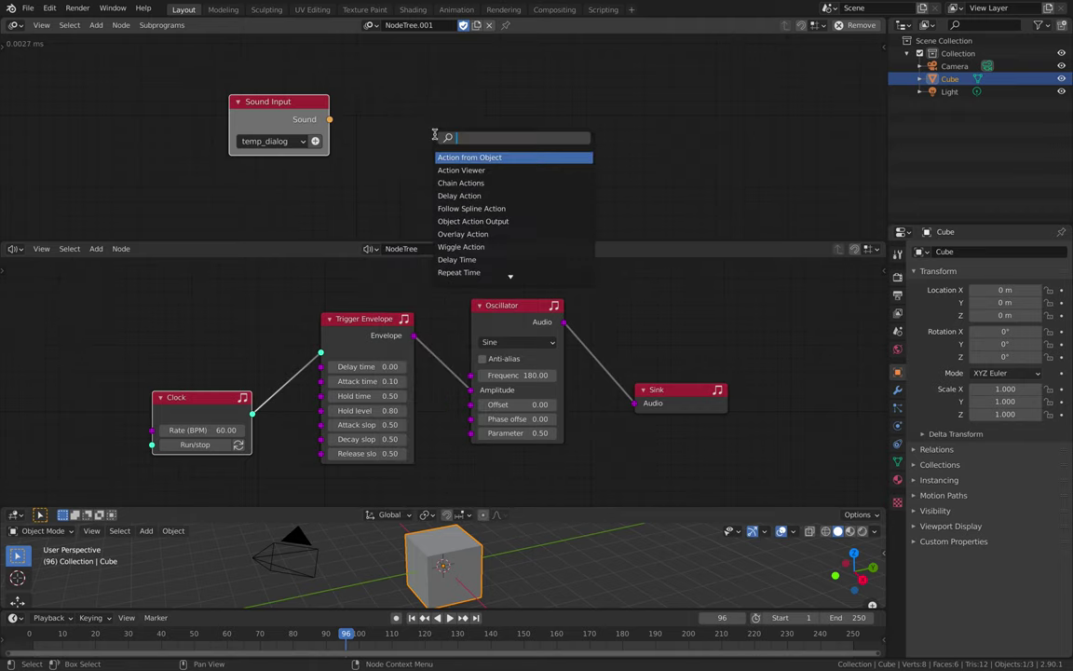
pyautogui.write('sound')
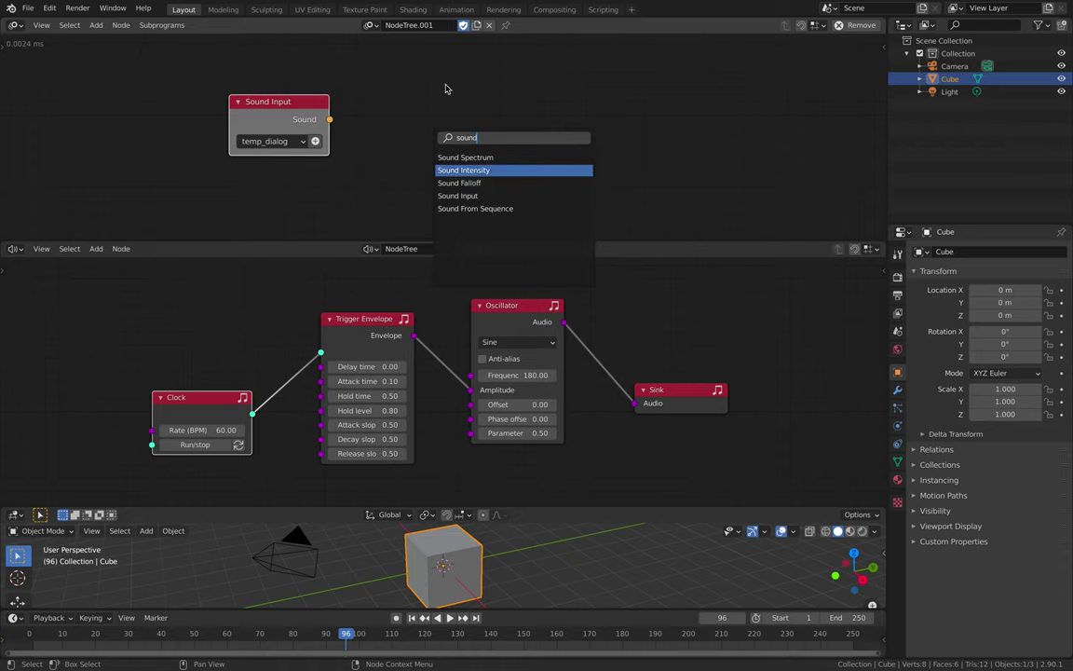
pyautogui.press('Escape')
# Add a Sound From Sequence node and place it below the Sound Input node.
pyautogui.hotkey('shift', 'a')
pyautogui.moveTo(445, 154)
pyautogui.moveTo(469, 253)
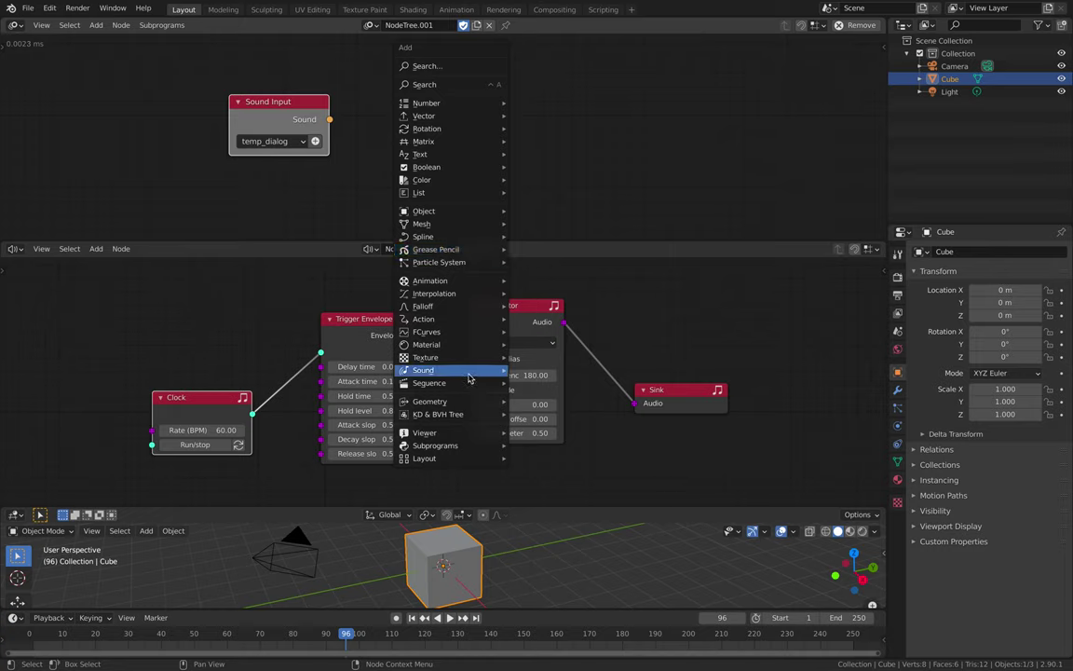
pyautogui.moveTo(469, 371)
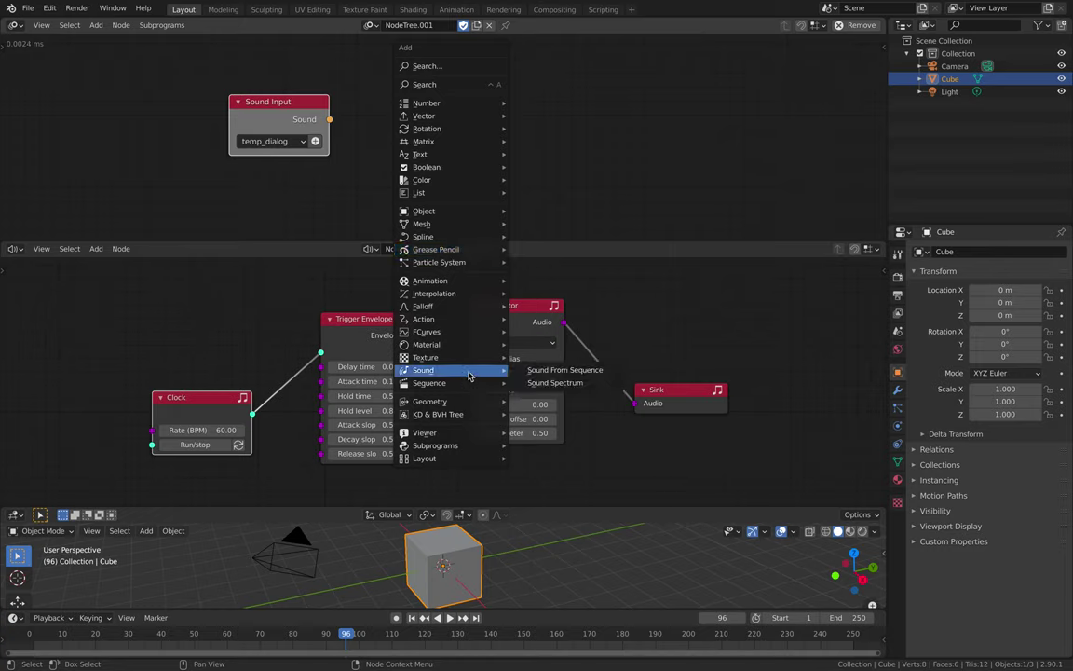
pyautogui.click(564, 371)
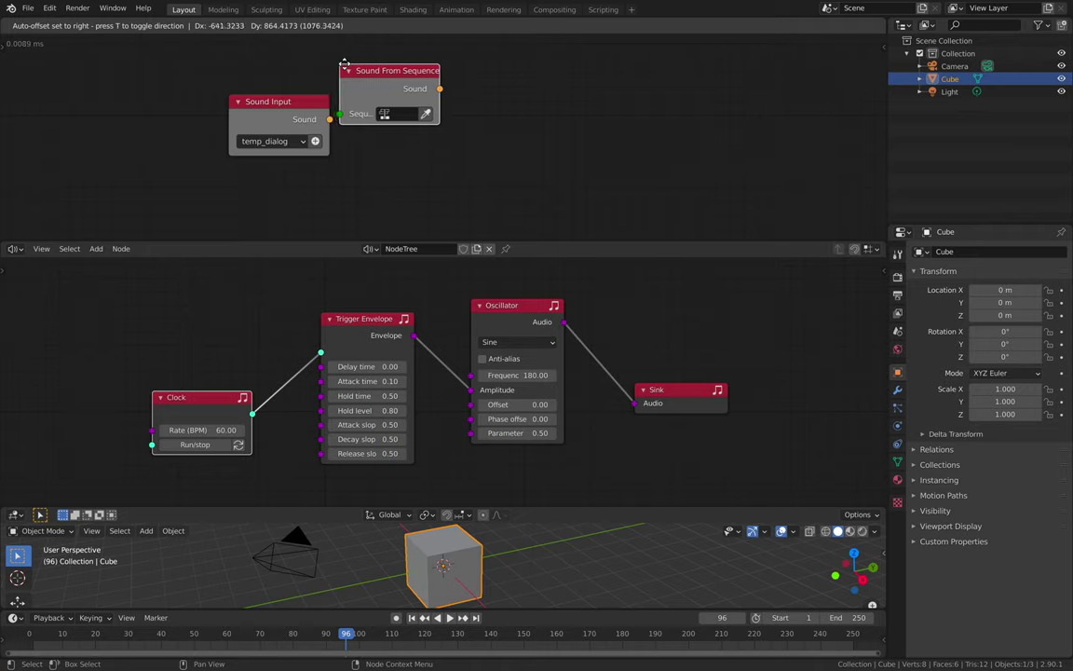
pyautogui.click(398, 111)
pyautogui.click(425, 134)
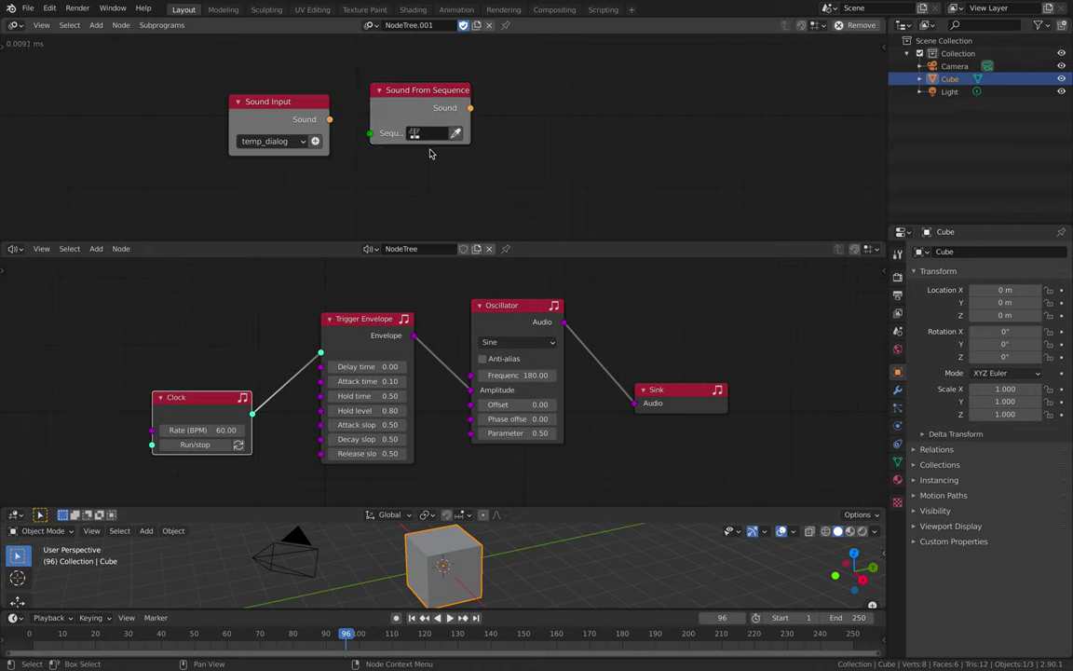
pyautogui.click(428, 152)
pyautogui.moveTo(421, 133); pyautogui.dragTo(310, 216)
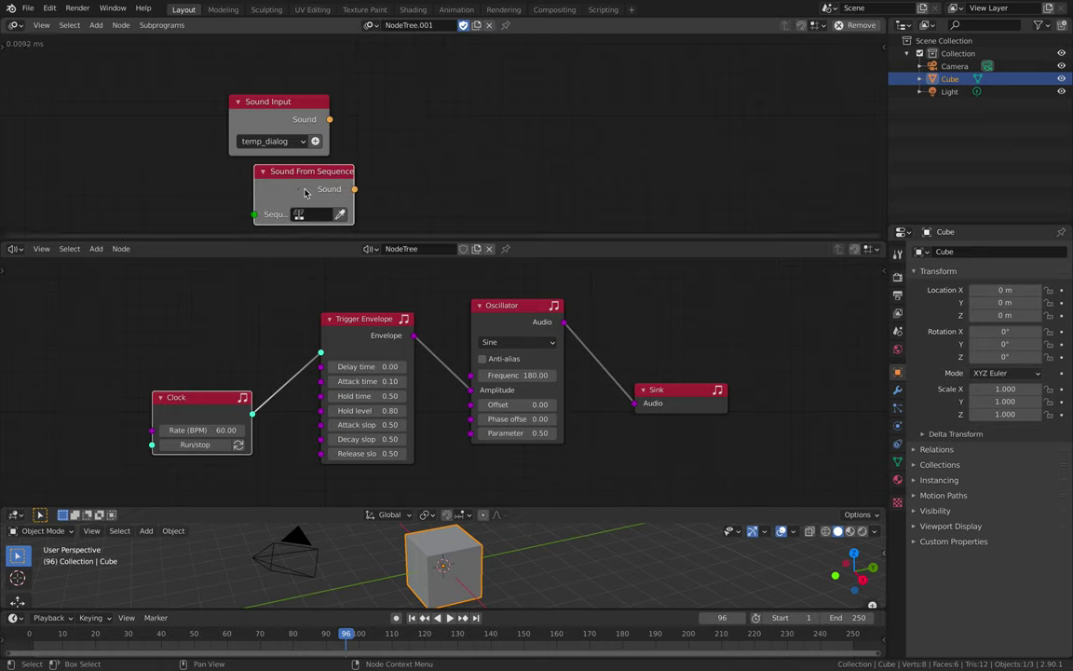
# Set the Sound From Sequence node's sequence to temp_dialog and widen both sound nodes slightly.
pyautogui.click(315, 214)
pyautogui.write('te')
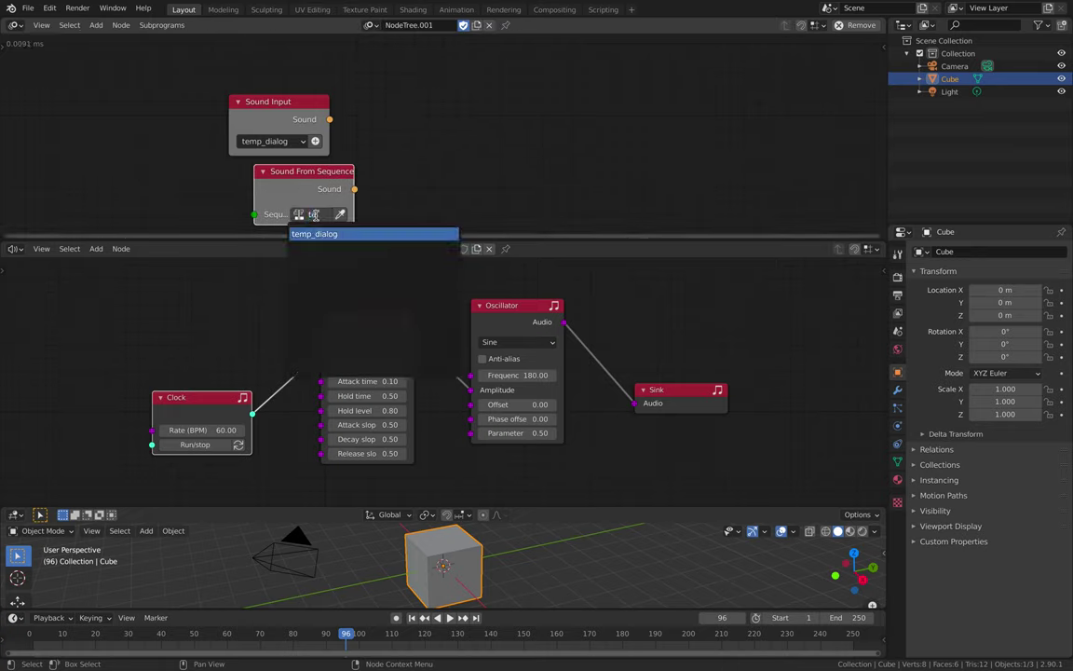
pyautogui.press('Return')
pyautogui.moveTo(336, 181); pyautogui.dragTo(356, 166)
pyautogui.moveTo(327, 107); pyautogui.dragTo(336, 104)
pyautogui.moveTo(325, 103); pyautogui.dragTo(353, 95)
pyautogui.moveTo(430, 111); pyautogui.dragTo(372, 102, button='middle')
pyautogui.hotkey('shift', 'a')
pyautogui.moveTo(381, 97)
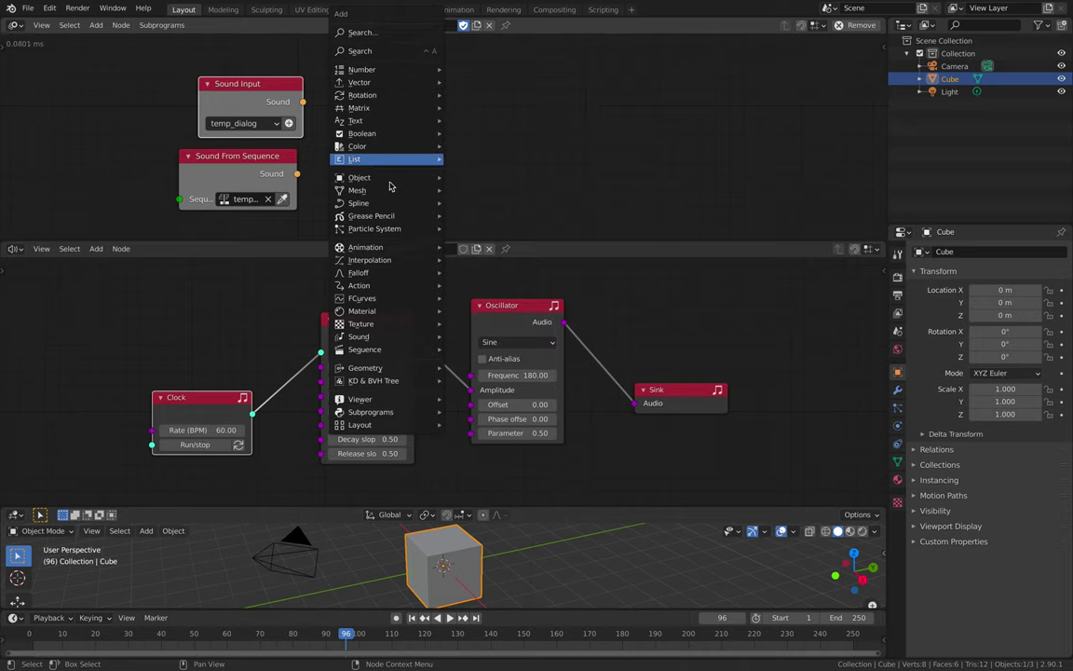
pyautogui.moveTo(399, 195)
pyautogui.moveTo(391, 251)
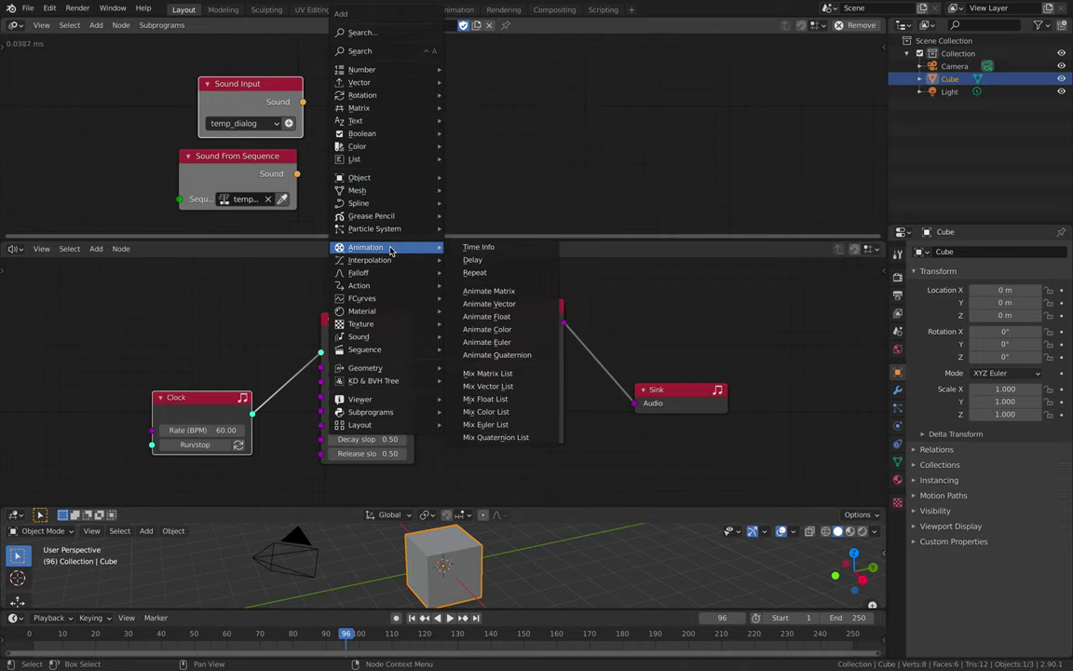
pyautogui.moveTo(411, 341)
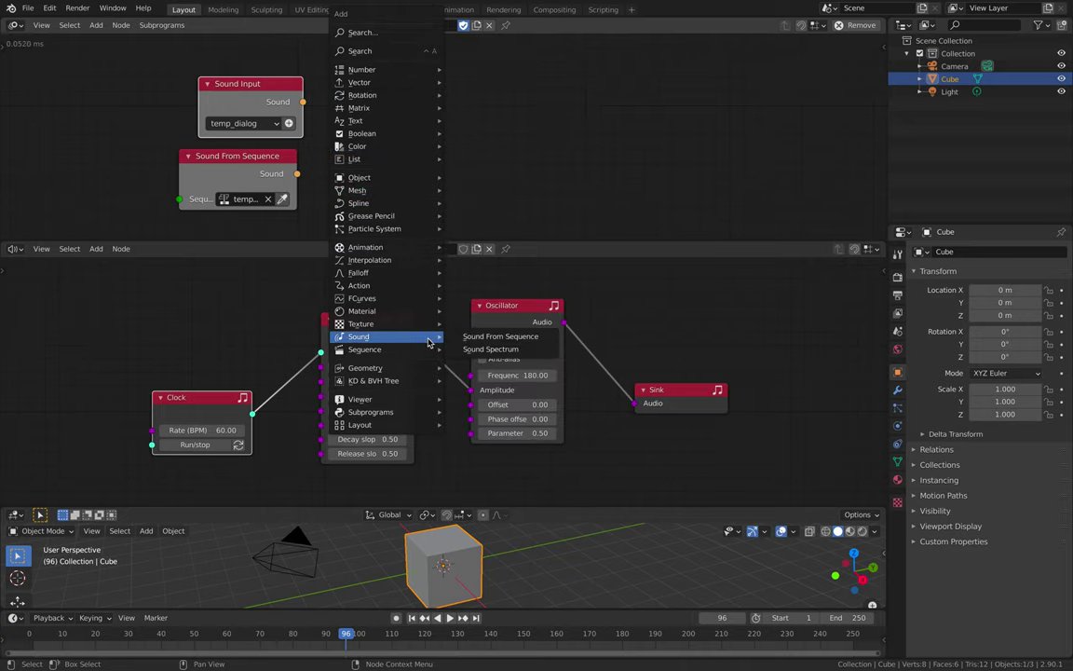
pyautogui.click(396, 33)
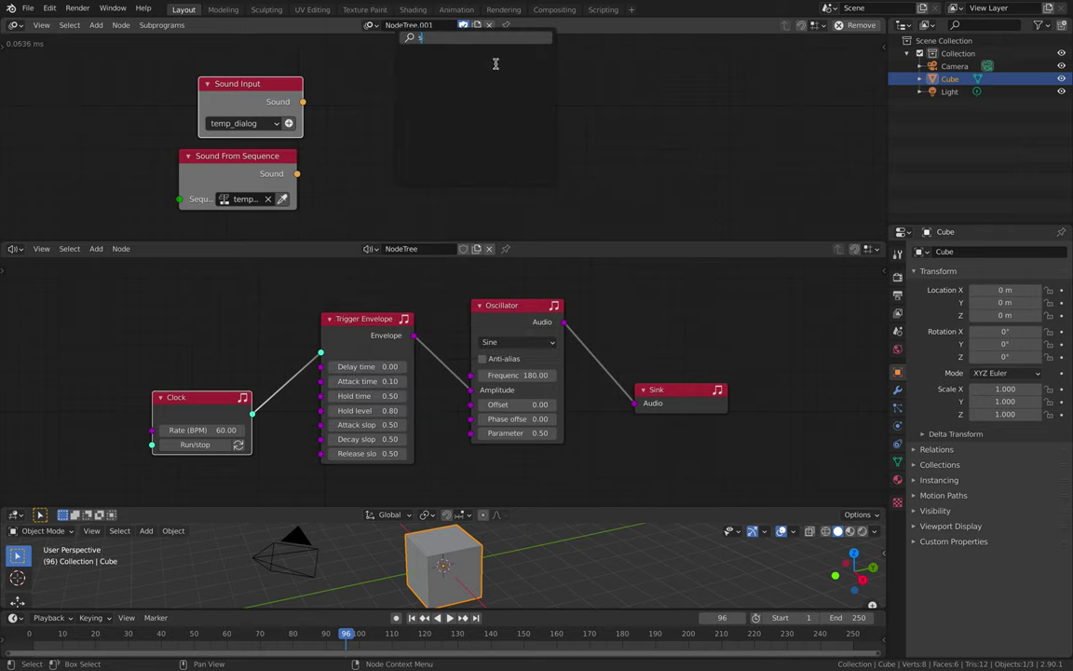
pyautogui.press('Escape')
# Add a Sound Spectrum node beside the two sound nodes.
pyautogui.hotkey('shift', 'a')
pyautogui.click(558, 115)
pyautogui.write('sou')
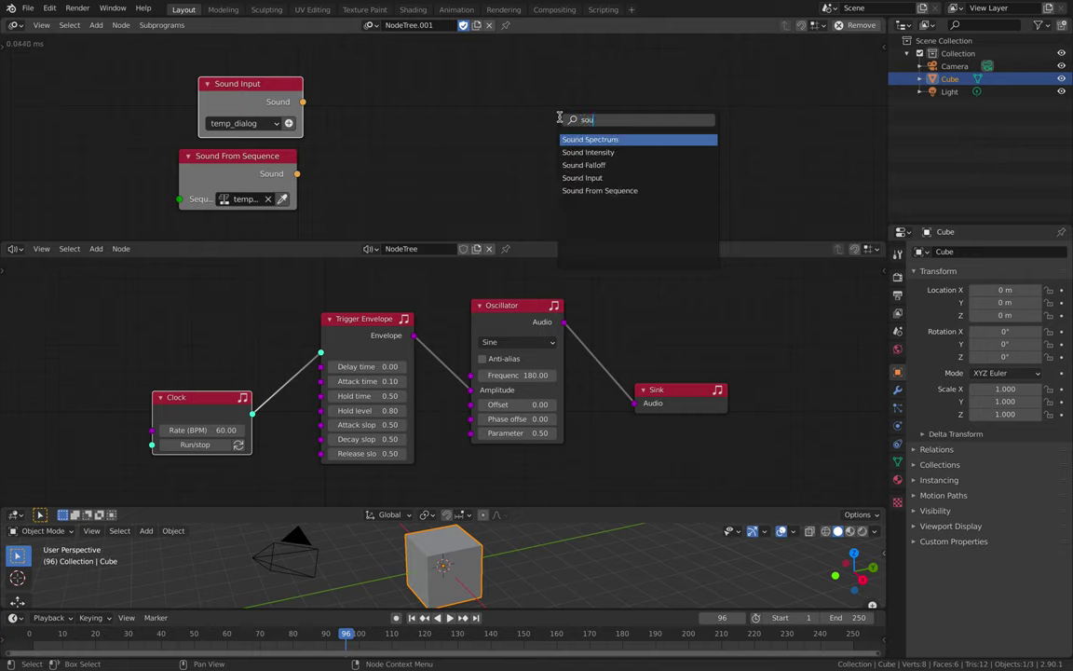
pyautogui.press('Down')
pyautogui.press('Down')
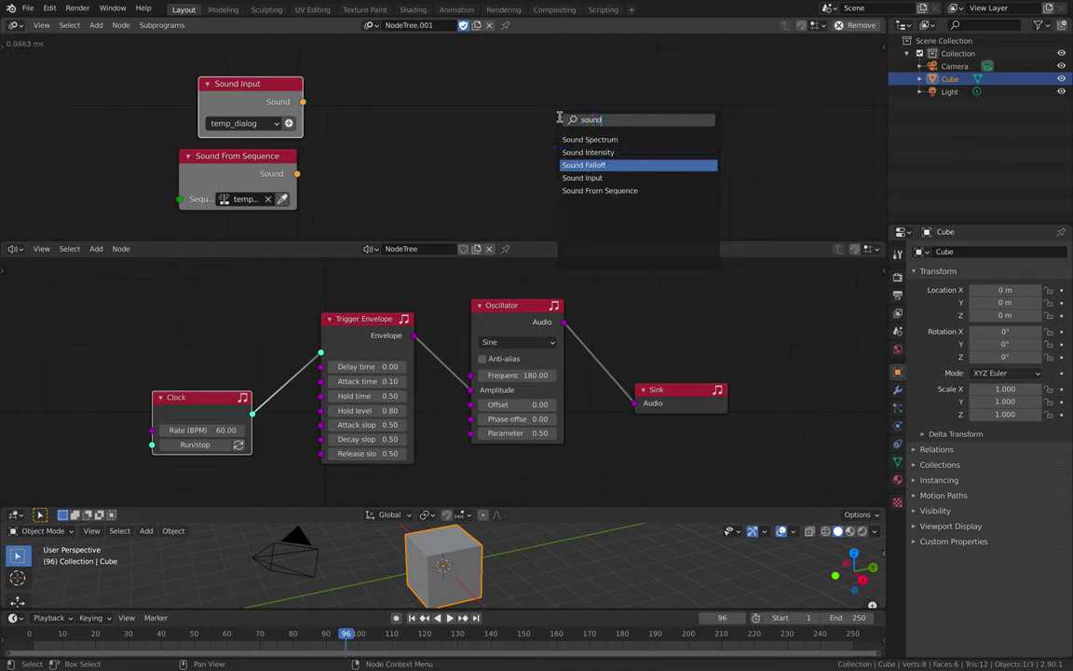
pyautogui.press('Up')
pyautogui.press('Up')
pyautogui.press('Return')
pyautogui.click(401, 51)
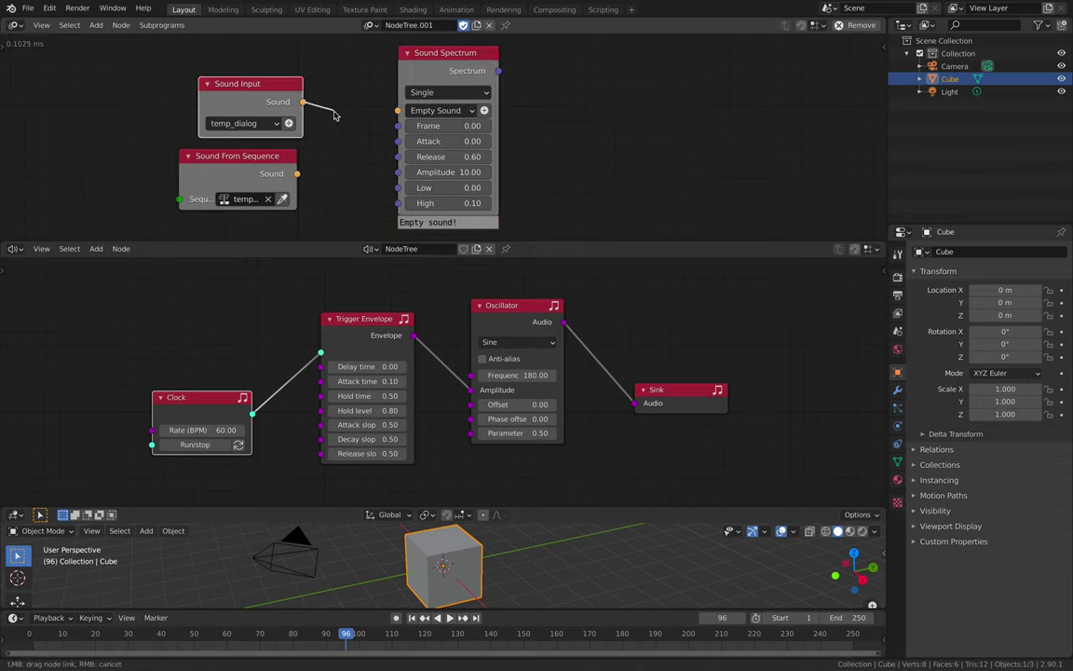
# Link the Sound Input node's Sound output to the Sound Spectrum node and move the spectrum node slightly closer.
pyautogui.moveTo(296, 174); pyautogui.dragTo(347, 142)
pyautogui.moveTo(302, 102); pyautogui.dragTo(398, 110)
pyautogui.moveTo(470, 81); pyautogui.dragTo(452, 82)
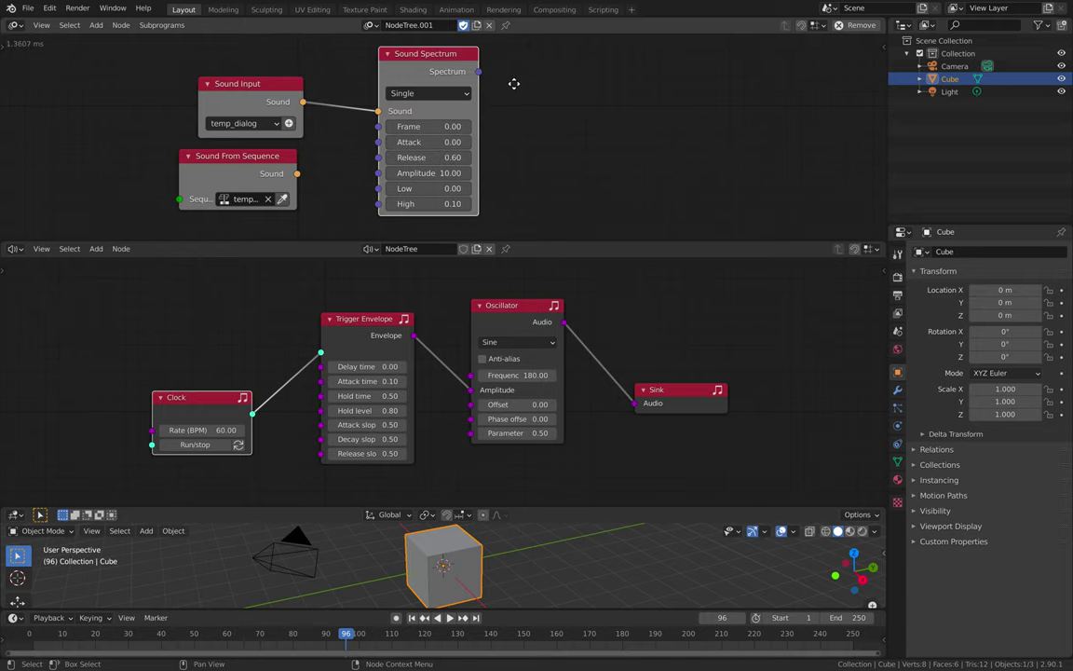
# Make room before the Sound Spectrum node, add a Time Info node there and link its Frame output to the spectrum's Frame input.
pyautogui.moveTo(512, 82); pyautogui.dragTo(478, 85, button='middle')
pyautogui.moveTo(445, 75); pyautogui.dragTo(517, 54)
pyautogui.scroll(-2, 473, 111)
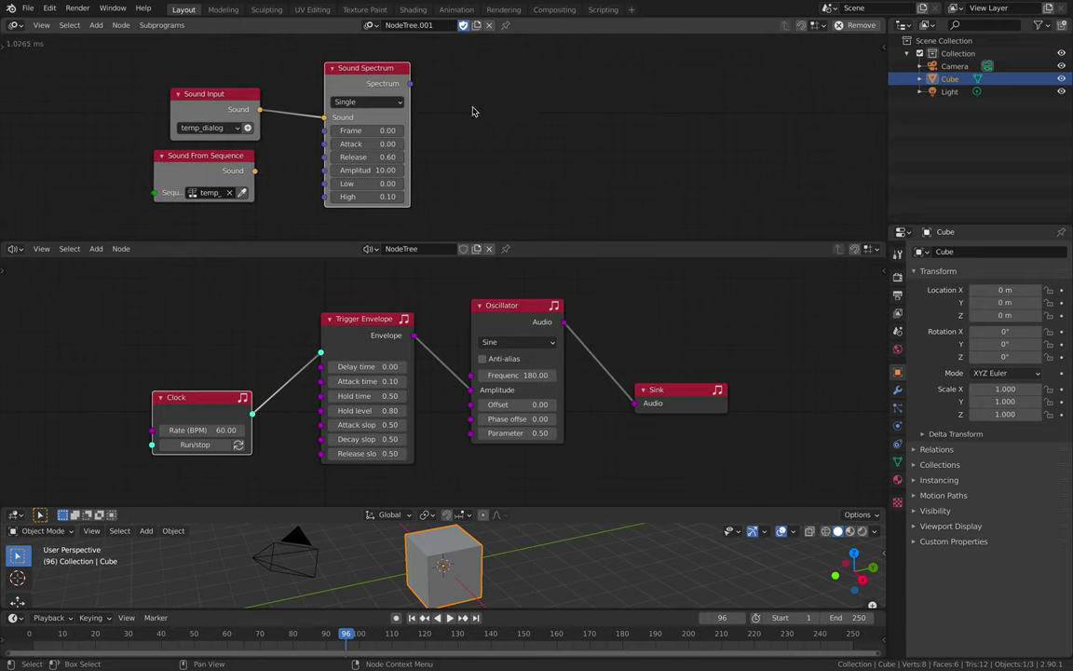
pyautogui.moveTo(384, 90); pyautogui.dragTo(498, 68)
pyautogui.hotkey('shift', 'a')
pyautogui.click(370, 133)
pyautogui.write('fra')
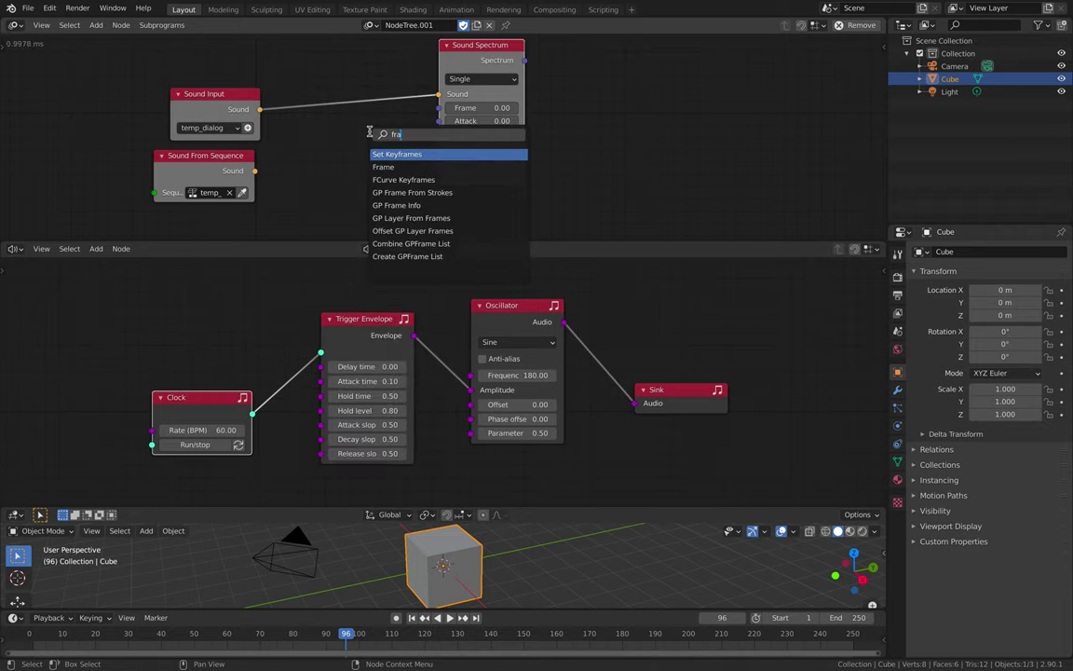
pyautogui.click(382, 166)
pyautogui.click(328, 166)
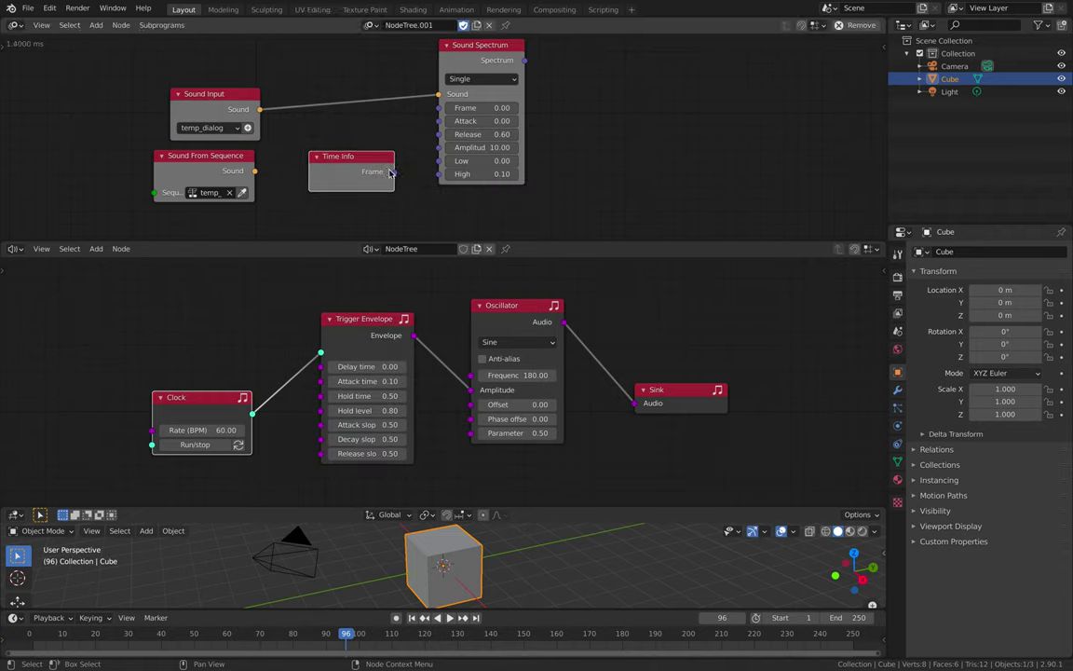
pyautogui.moveTo(394, 172); pyautogui.dragTo(439, 109)
pyautogui.moveTo(489, 59); pyautogui.dragTo(476, 75)
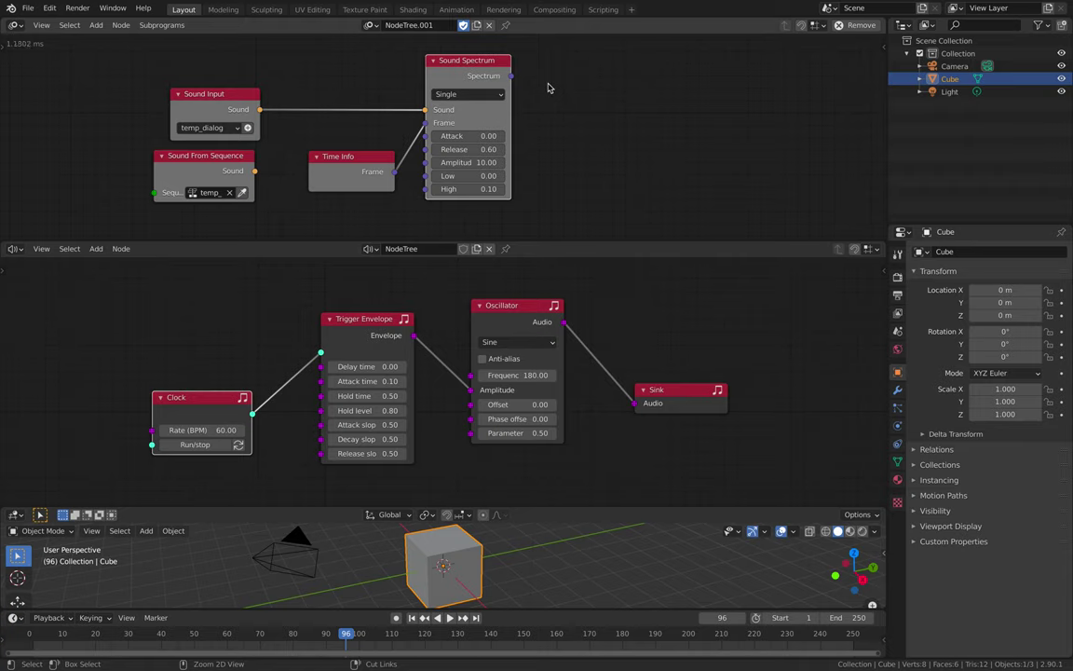
# Add a Viewer node after the Sound Spectrum node and link the Spectrum output to it.
pyautogui.moveTo(572, 91); pyautogui.dragTo(499, 98, button='middle')
pyautogui.moveTo(439, 85); pyautogui.dragTo(513, 92)
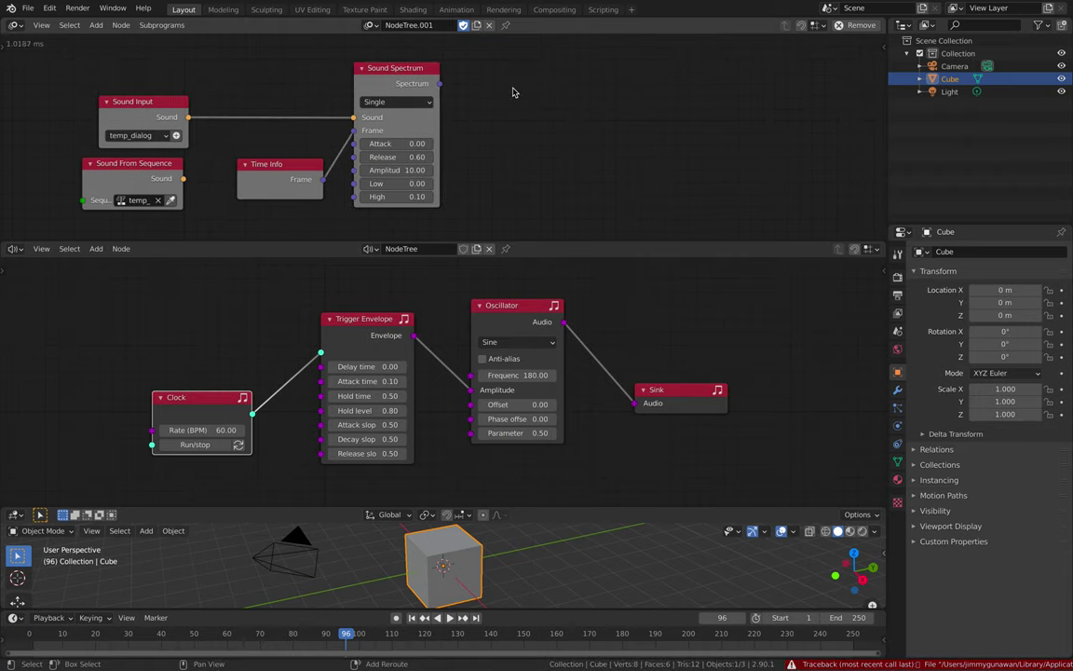
pyautogui.hotkey('shift', 'a')
pyautogui.click(513, 90)
pyautogui.write('viewer')
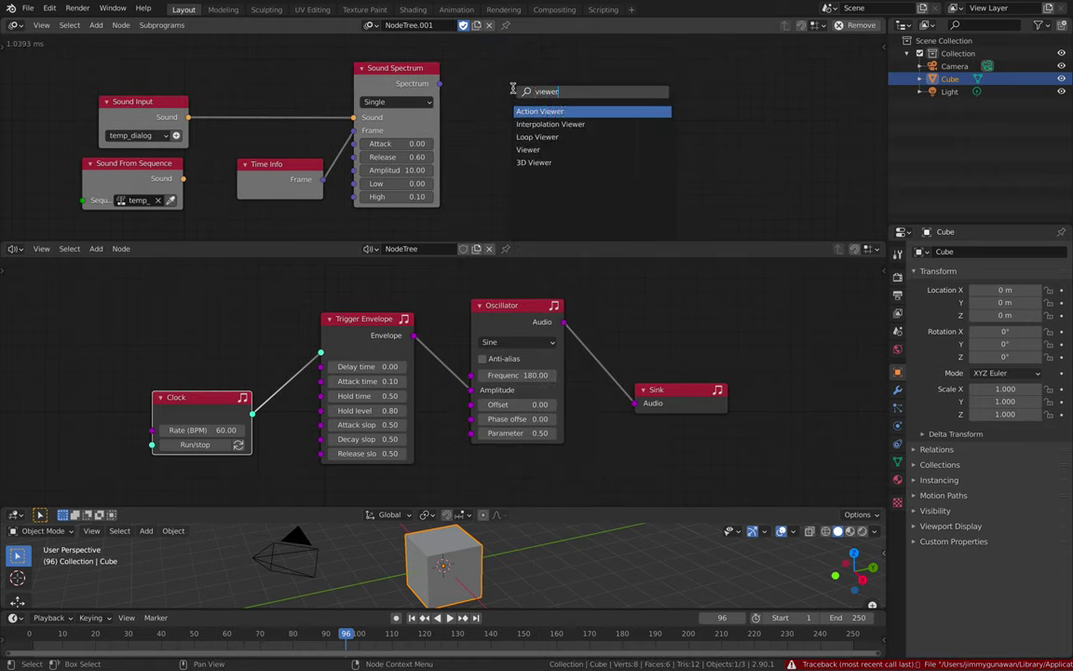
pyautogui.press('Down')
pyautogui.press('Down')
pyautogui.press('Down')
pyautogui.press('Return')
pyautogui.click(518, 90)
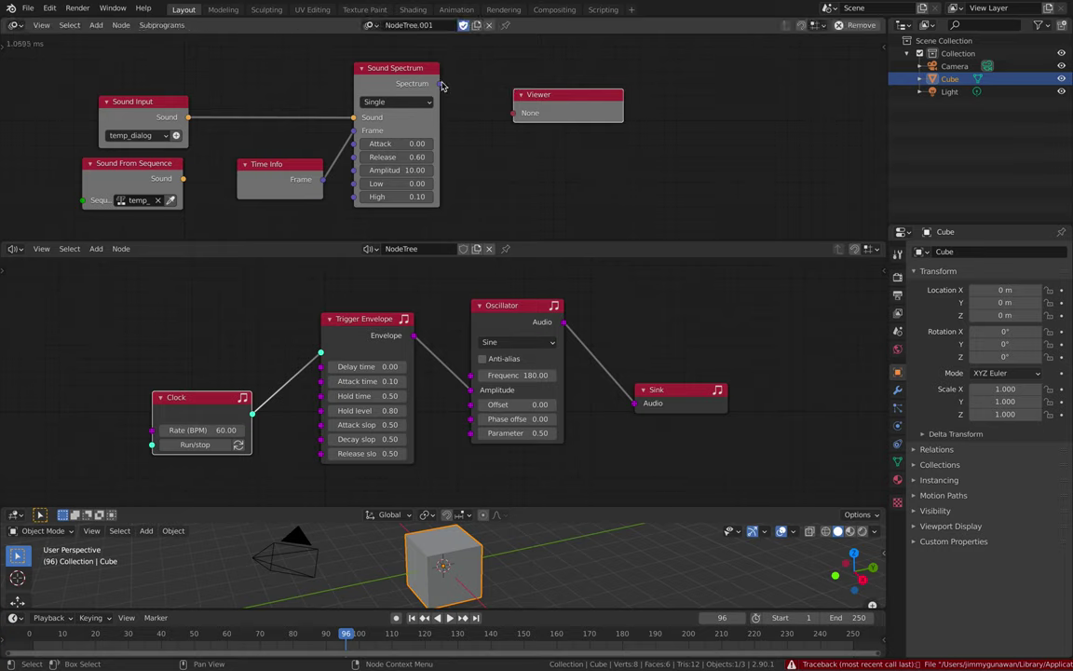
pyautogui.moveTo(441, 83); pyautogui.dragTo(513, 112)
# Play the animation briefly to examine how the spectrum value changes in the Viewer node.
pyautogui.press('space')
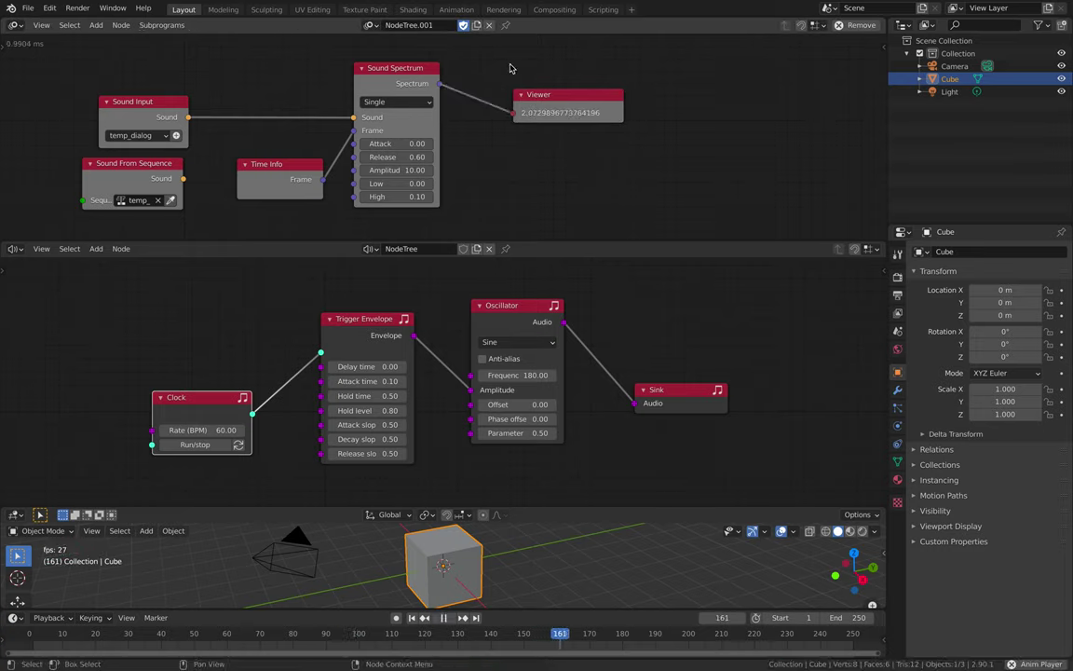
pyautogui.press('space')
pyautogui.moveTo(519, 69); pyautogui.dragTo(522, 68, button='middle')
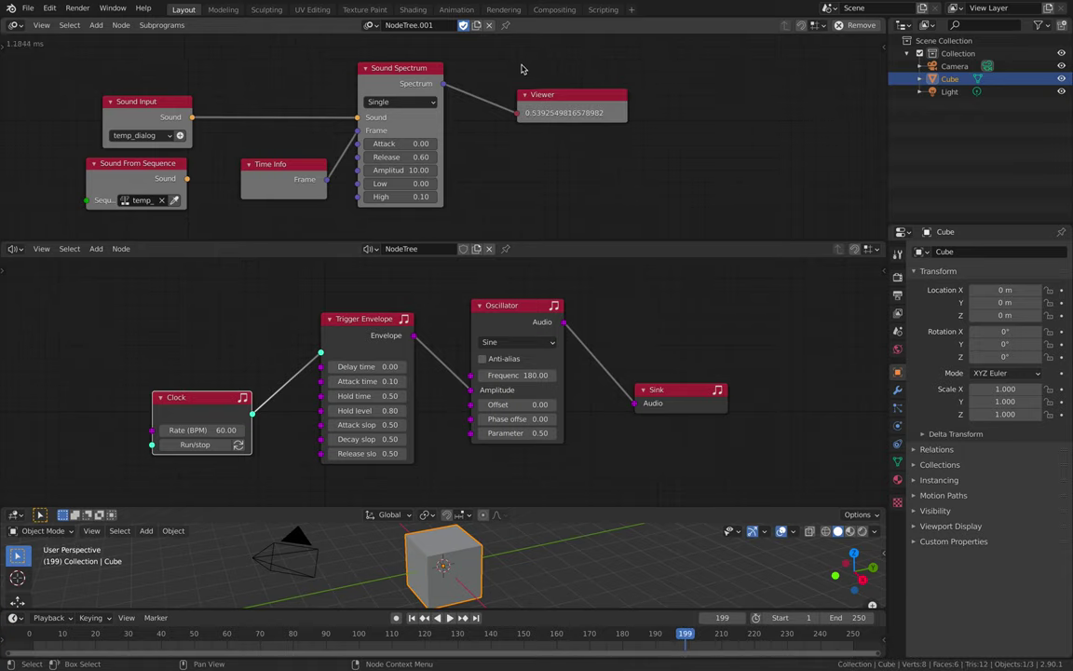
# Move the Sound Input node above the Time Info node and enlarge the 3D viewport upward over the audio node editor.
pyautogui.moveTo(127, 100); pyautogui.dragTo(252, 84)
pyautogui.moveTo(673, 122); pyautogui.dragTo(603, 114, button='middle')
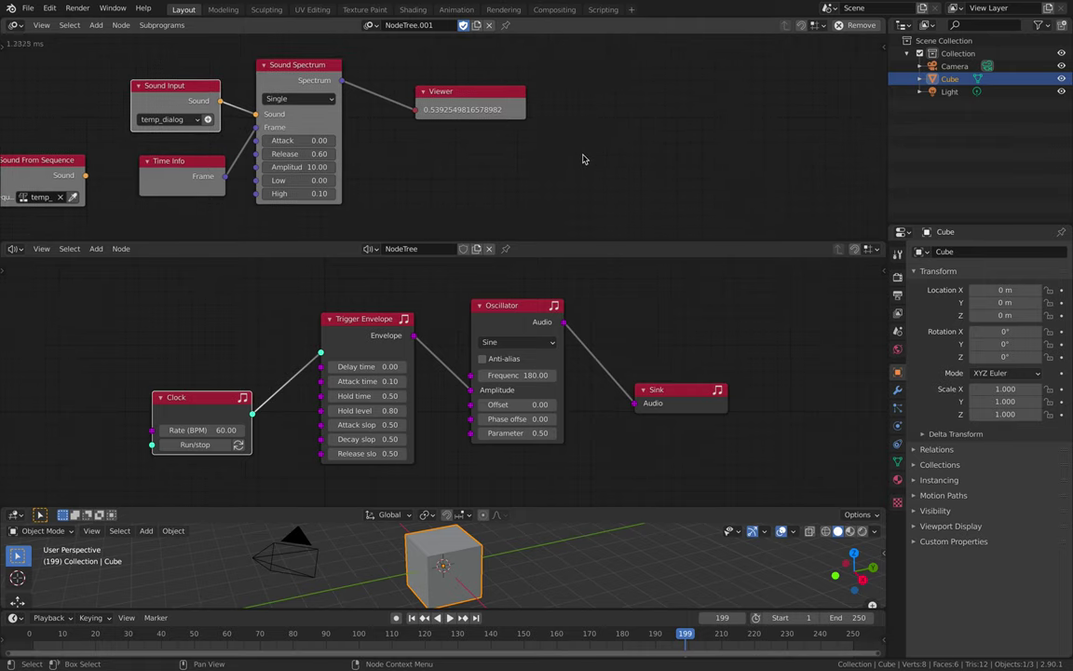
pyautogui.scroll(-1, 574, 486)
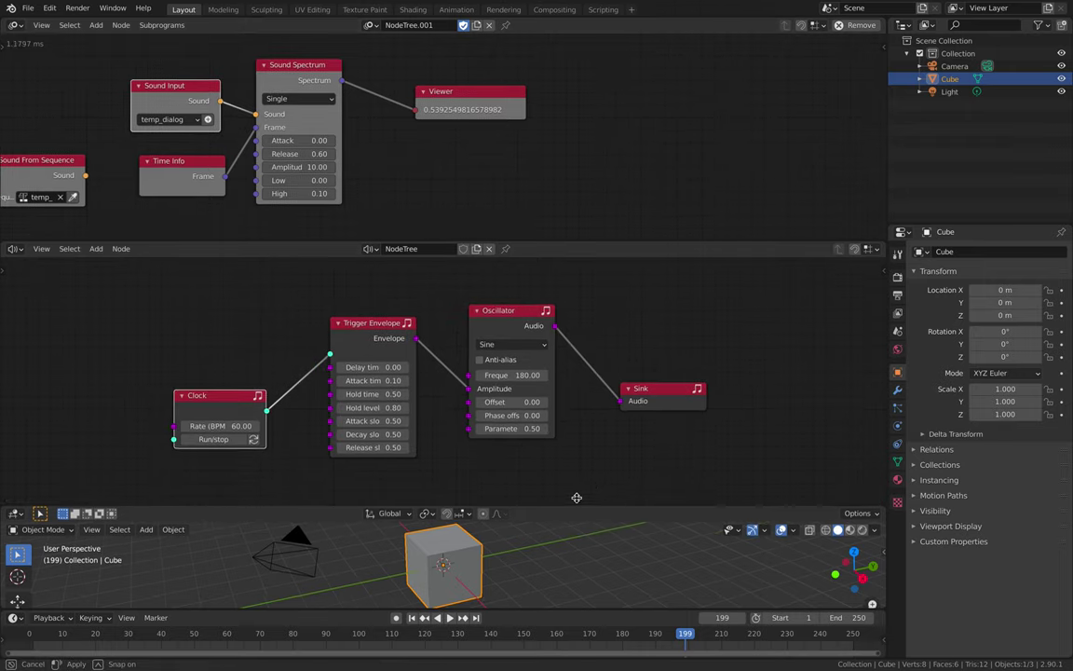
pyautogui.moveTo(576, 510); pyautogui.dragTo(570, 407)
# Delete all objects in the 3D viewport and add a Monkey mesh to the empty scene.
pyautogui.moveTo(567, 472); pyautogui.dragTo(555, 472, button='middle')
pyautogui.press('a')
pyautogui.press('Delete')
pyautogui.hotkey('shift', 'a')
pyautogui.moveTo(545, 388)
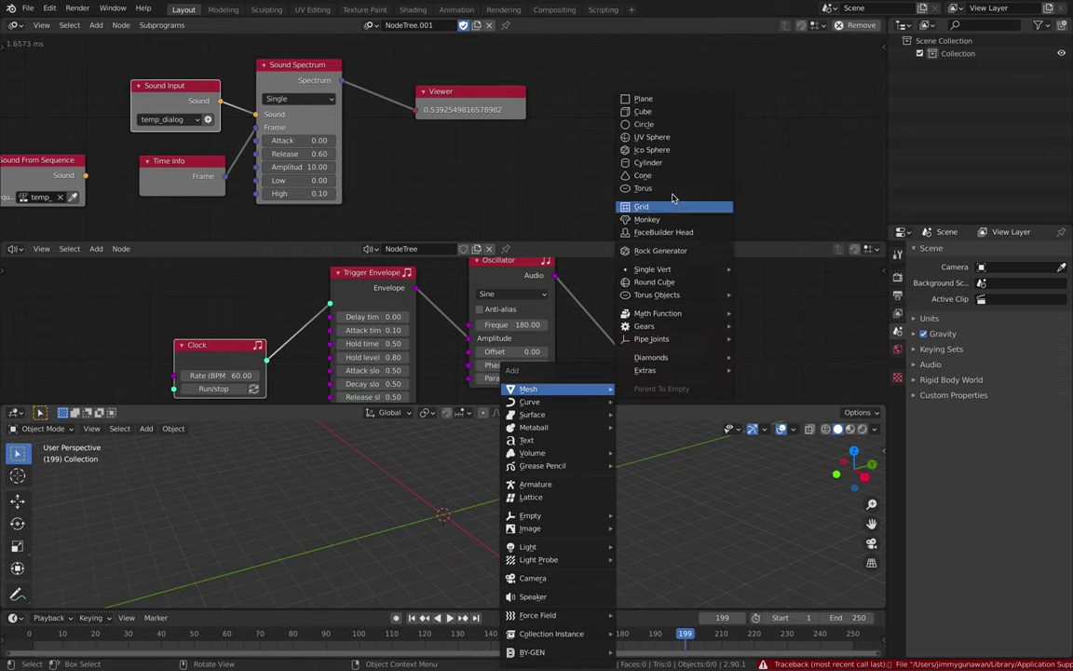
pyautogui.click(647, 219)
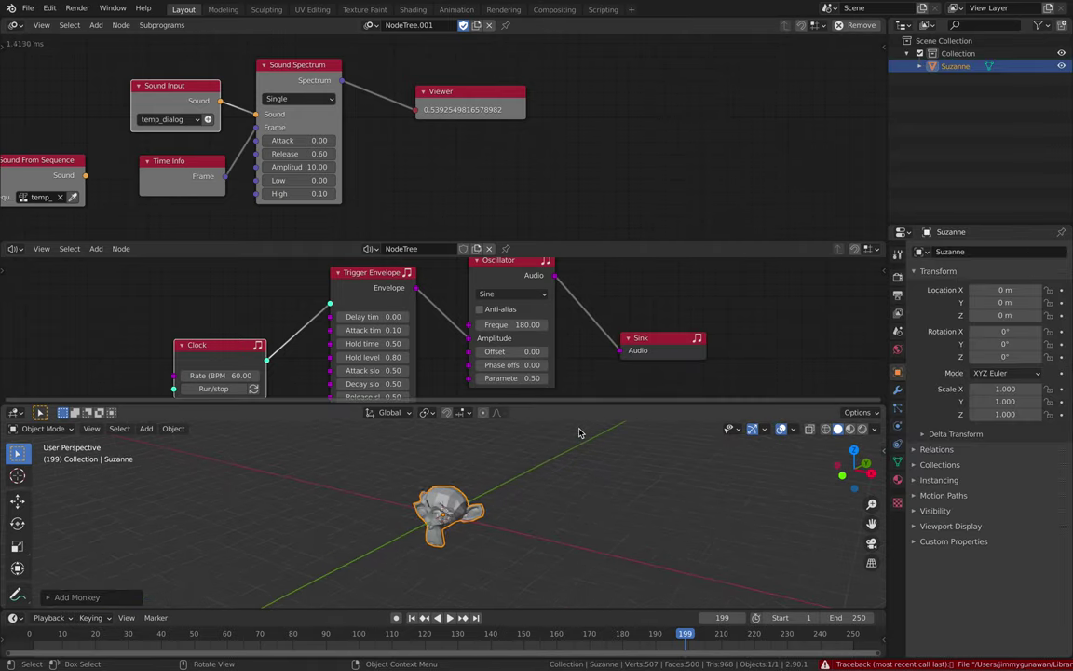
# Add an Object Transforms Output node for the Monkey (Suzanne) with scale enabled on X, Y and Z.
pyautogui.hotkey('shift', 'a')
pyautogui.click(593, 53)
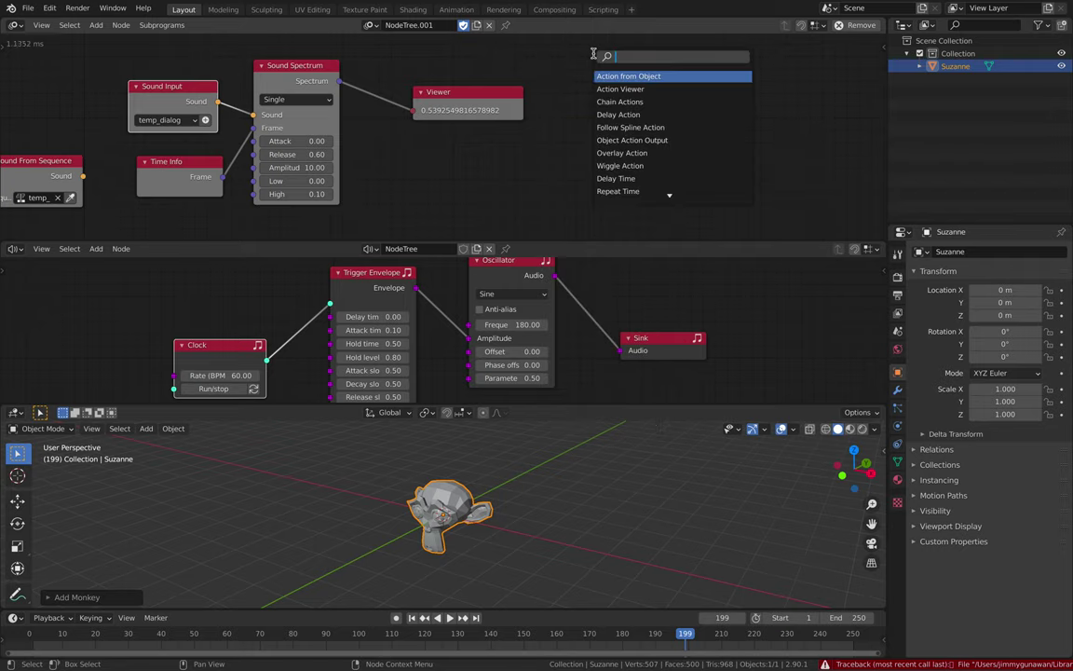
pyautogui.write('object t')
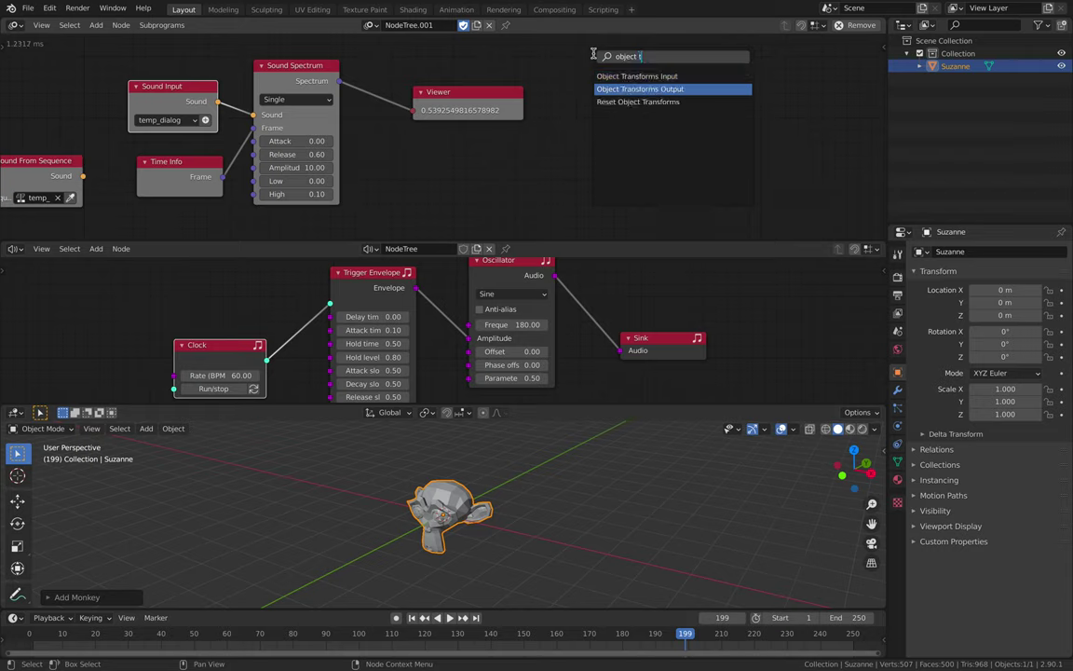
pyautogui.press('Return')
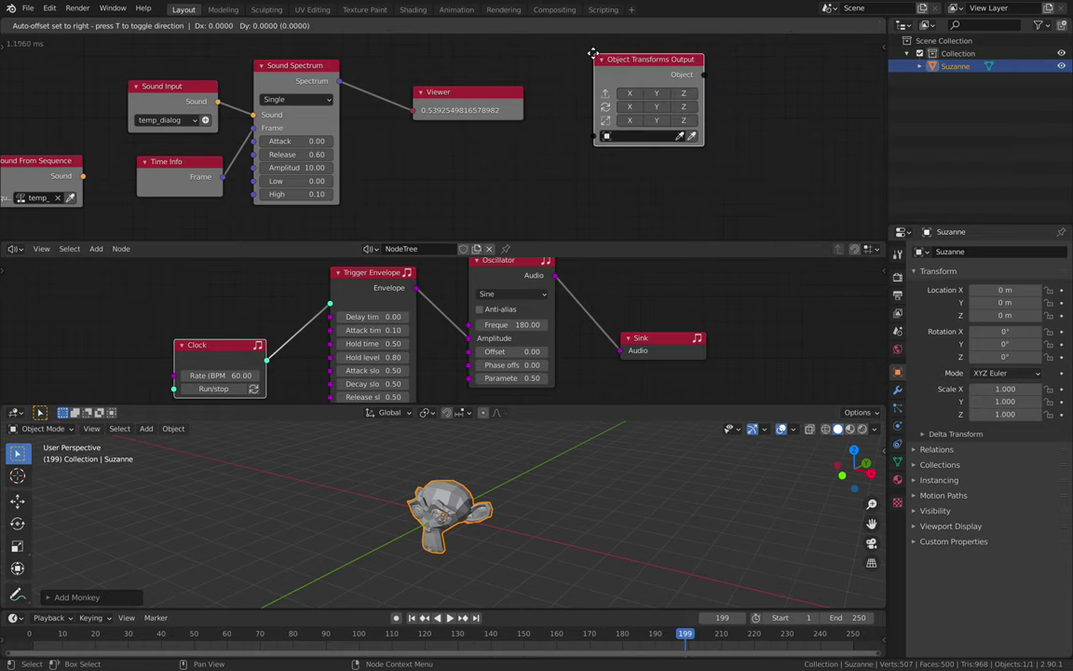
pyautogui.press('e')
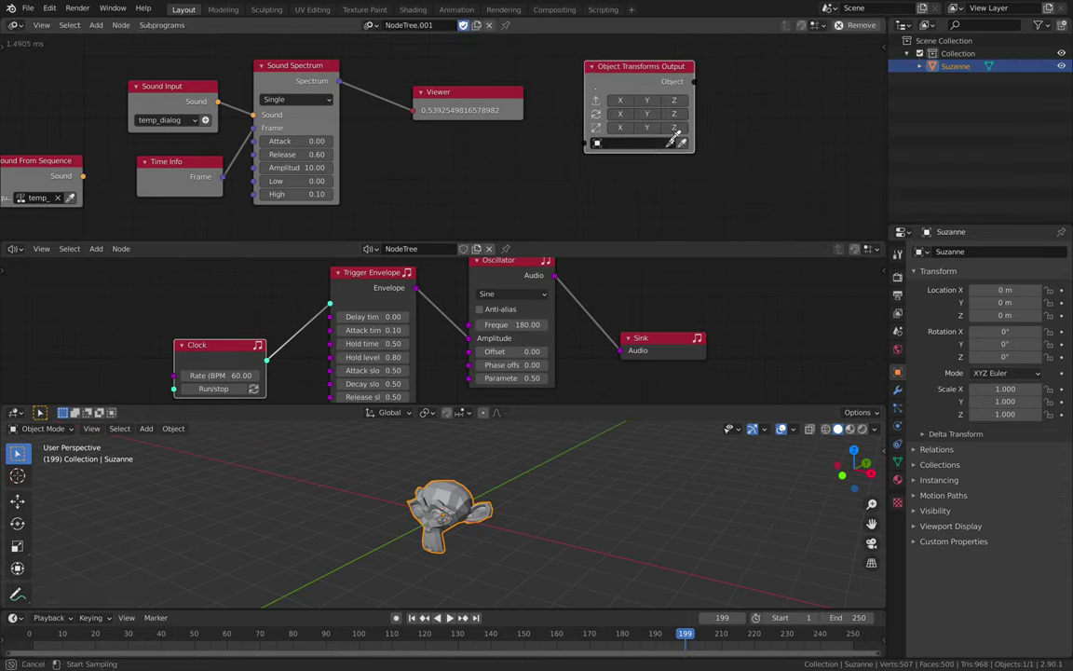
pyautogui.click(450, 480)
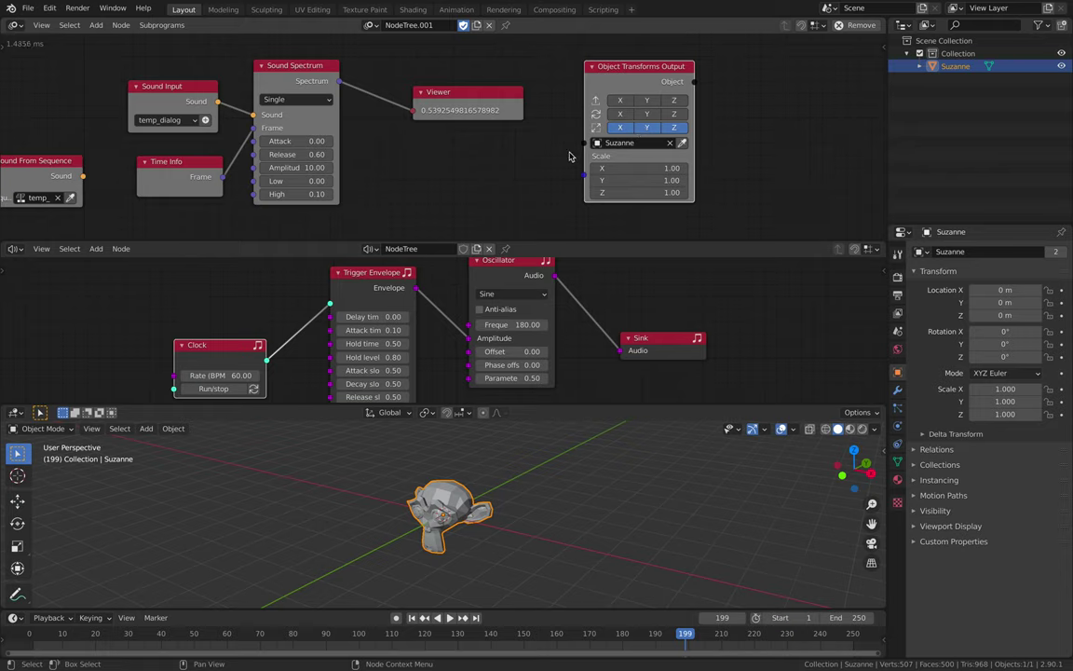
# Link the Spectrum output to the Monkey's Scale input and place the Vector from Value node below the Viewer.
pyautogui.moveTo(581, 174); pyautogui.dragTo(339, 81)
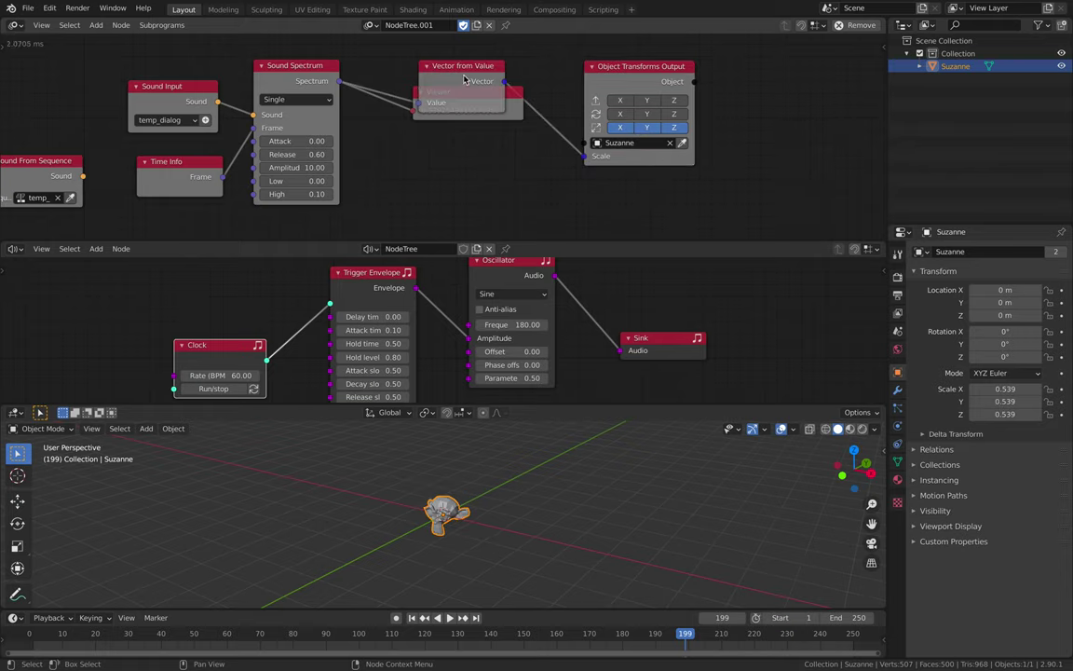
pyautogui.moveTo(464, 79); pyautogui.dragTo(457, 166)
# Play the animation to examine how the Monkey's scale follows the sound, and make the timeline area taller.
pyautogui.press('space')
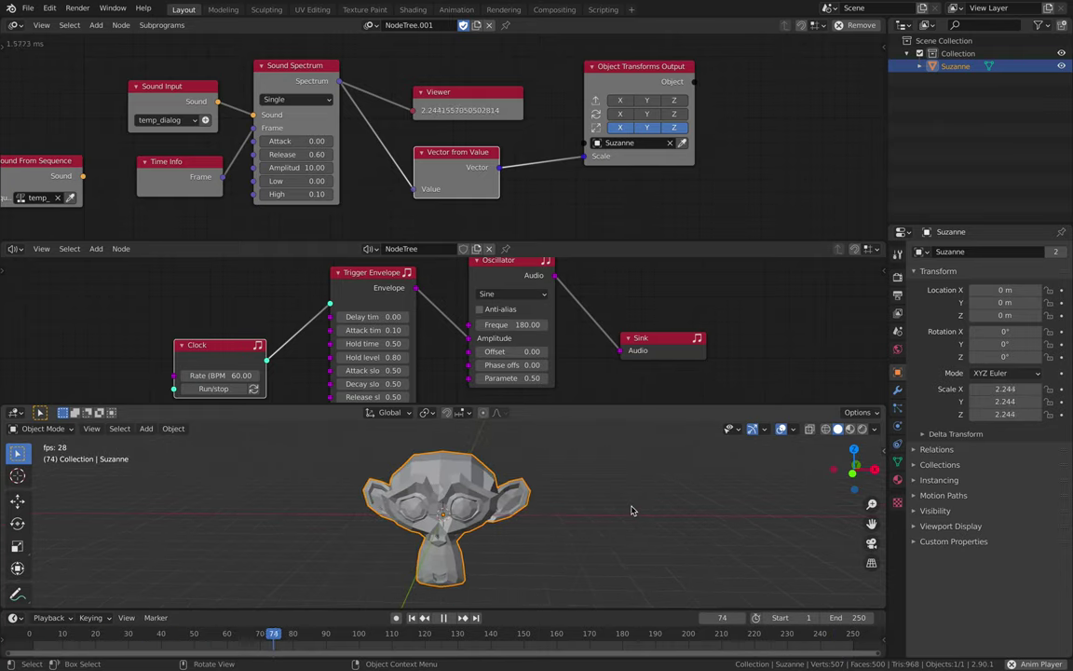
pyautogui.press('space')
pyautogui.moveTo(604, 532); pyautogui.dragTo(587, 604, button='middle')
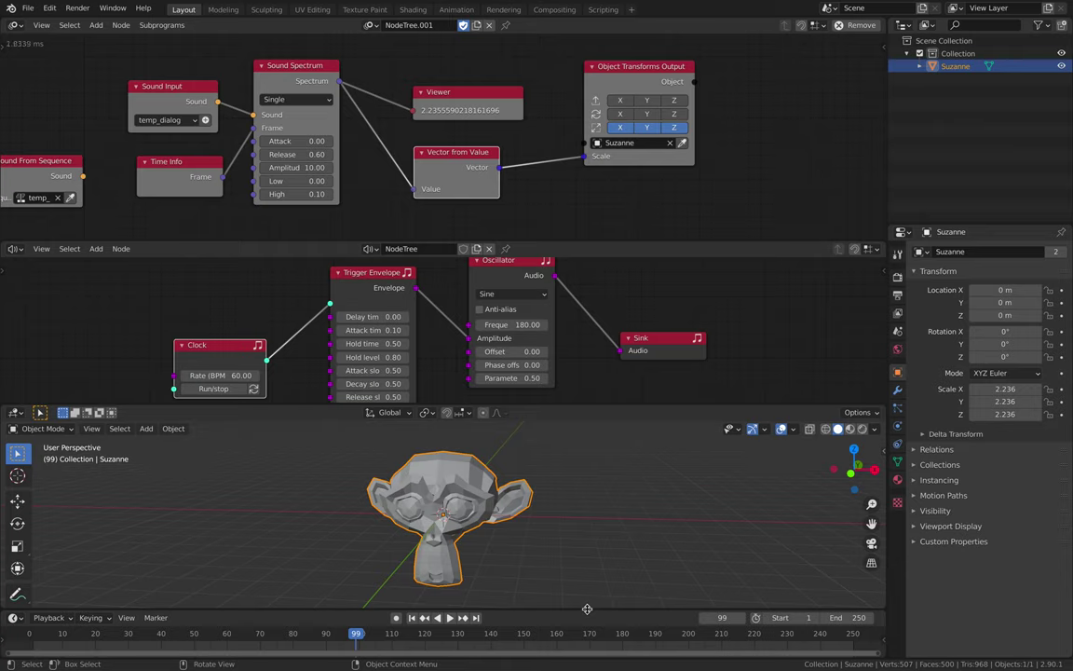
pyautogui.moveTo(586, 608); pyautogui.dragTo(587, 586)
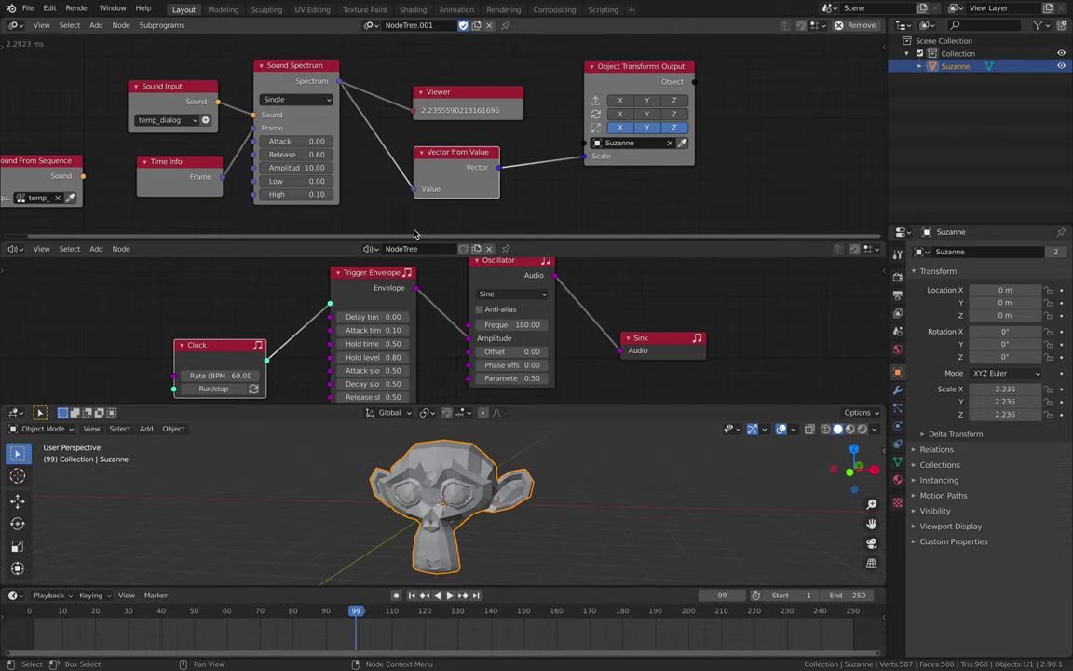
pyautogui.scroll(-2, 438, 336)
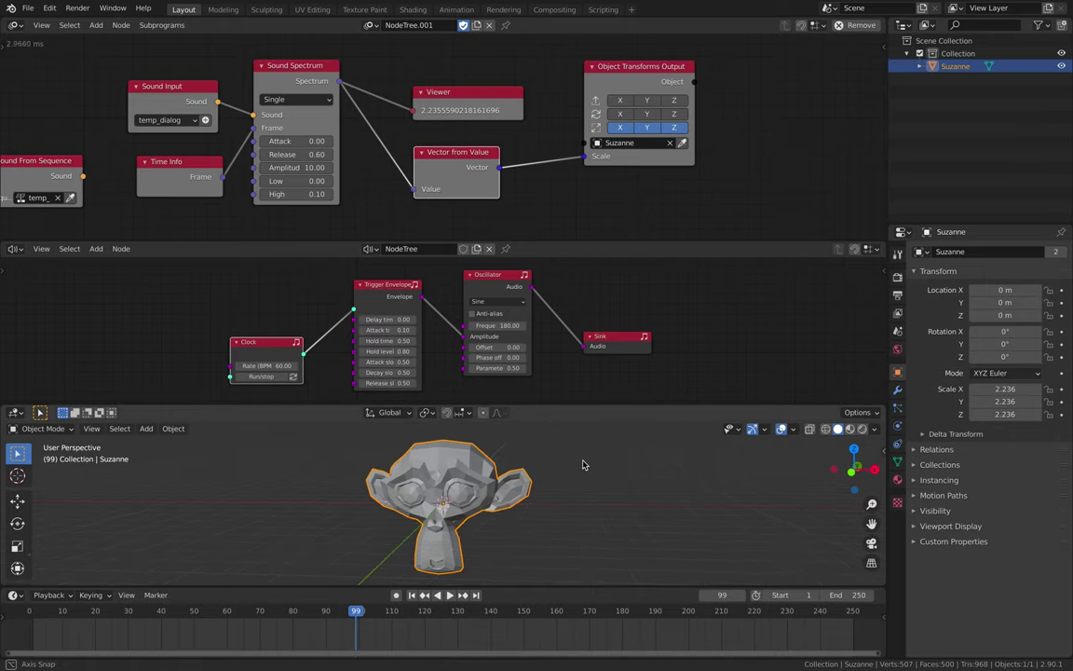
pyautogui.press('space')
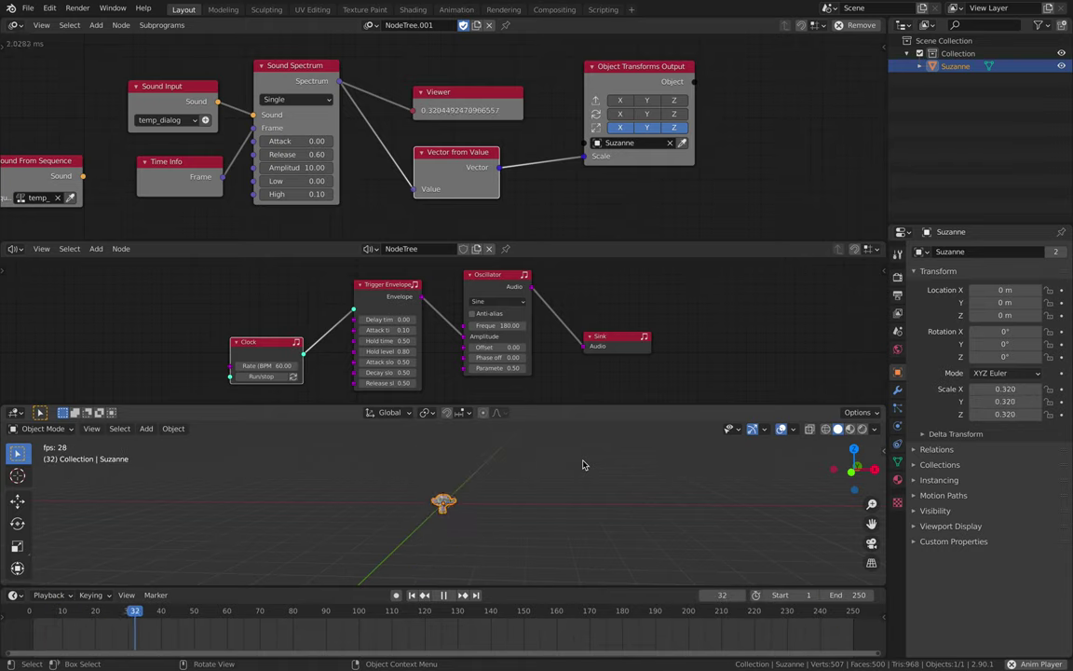
pyautogui.press('space')
pyautogui.moveTo(579, 479); pyautogui.dragTo(544, 477, button='middle')
pyautogui.scroll(-2, 222, 109)
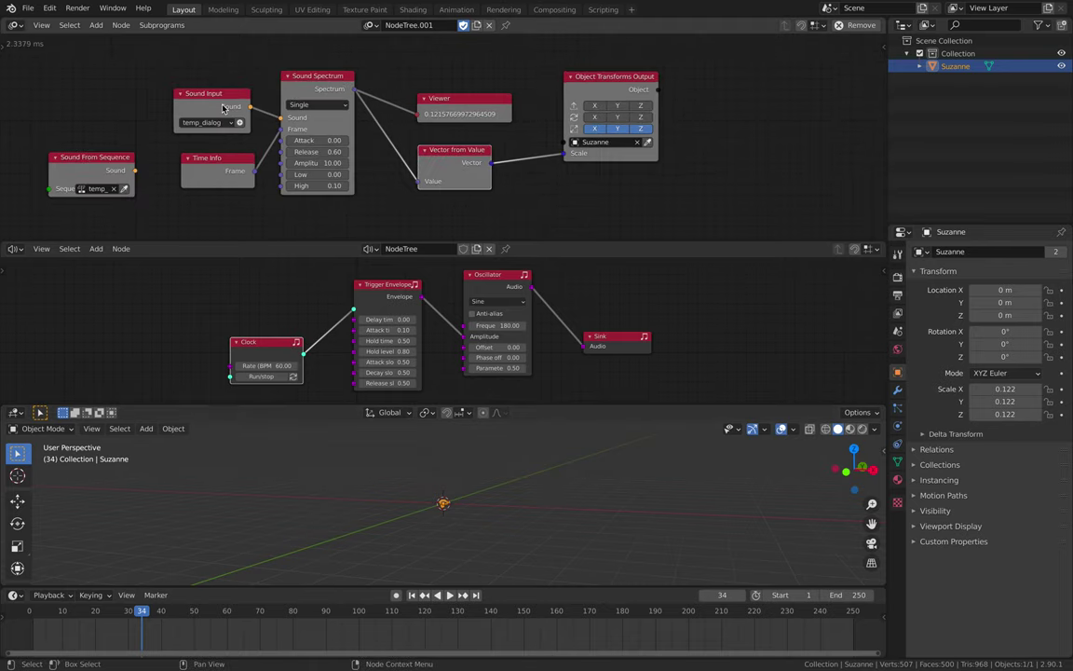
# Save the current scene file.
pyautogui.click(28, 8)
pyautogui.click(51, 88)
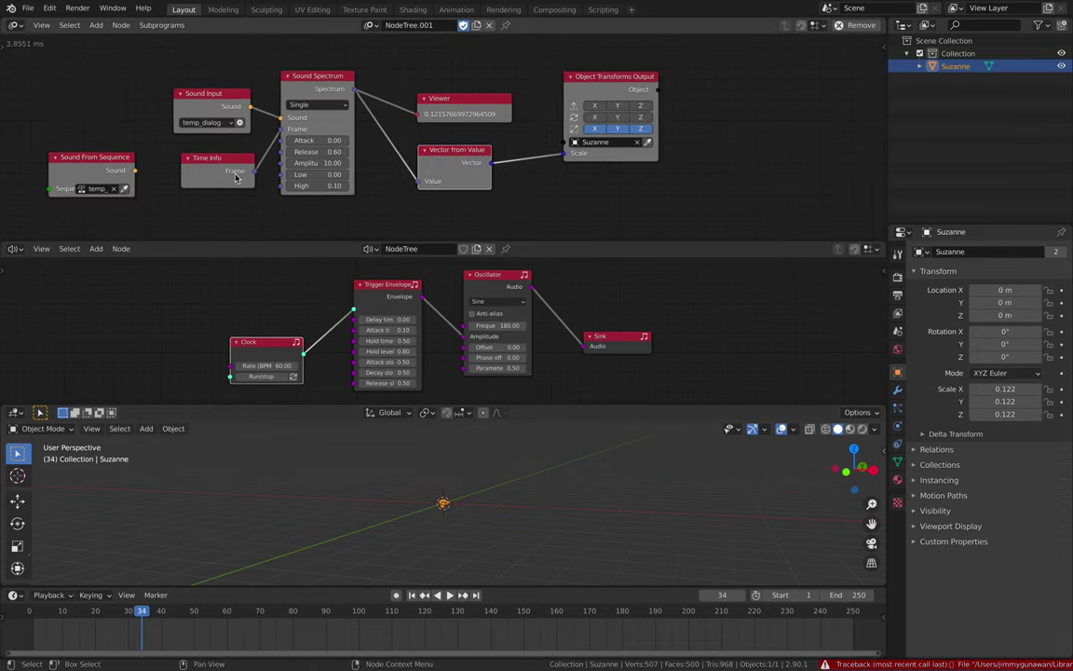
pyautogui.click(29, 8)
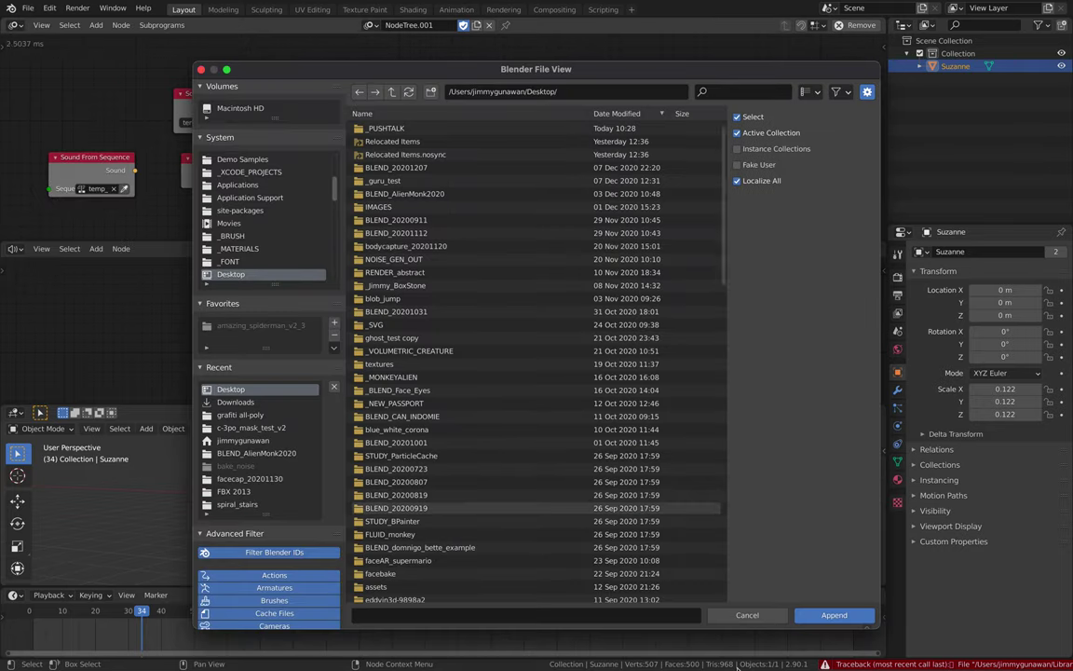
pyautogui.click(745, 615)
# Open the recent file bell15.blend and set its Clock rate to 60 BPM.
pyautogui.click(29, 8)
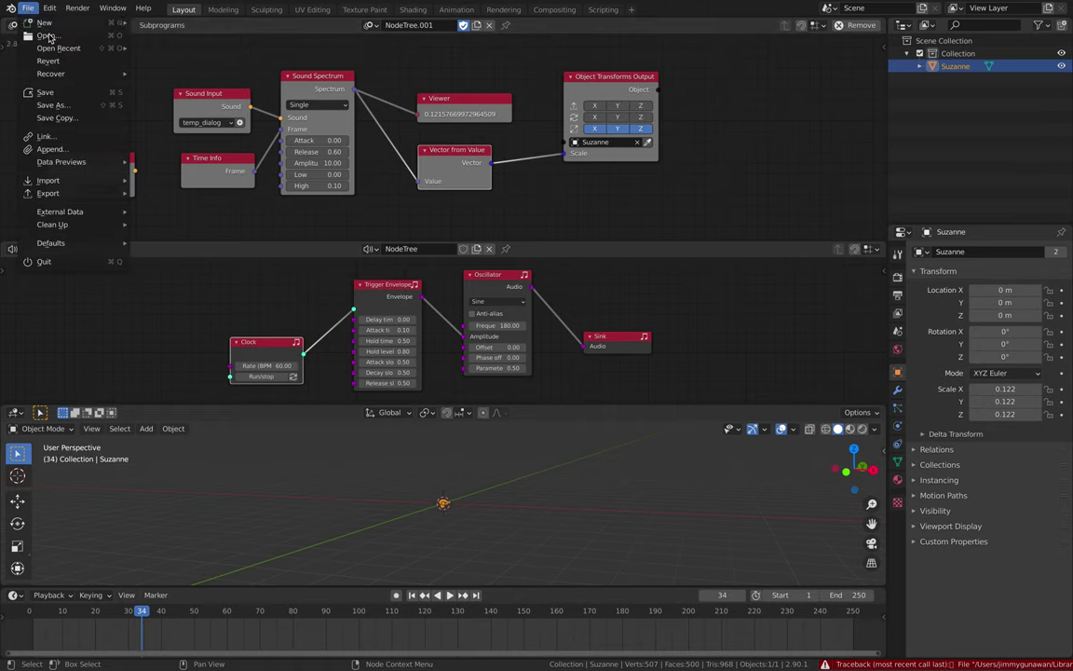
pyautogui.moveTo(58, 48)
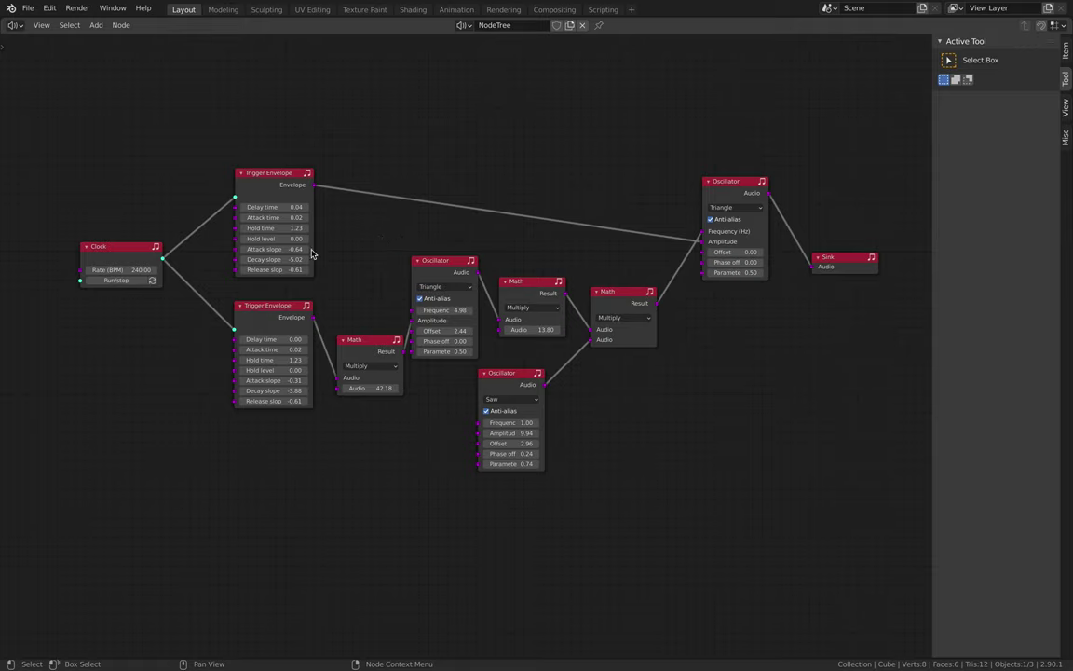
pyautogui.click(131, 270)
pyautogui.write('60')
pyautogui.press('Return')
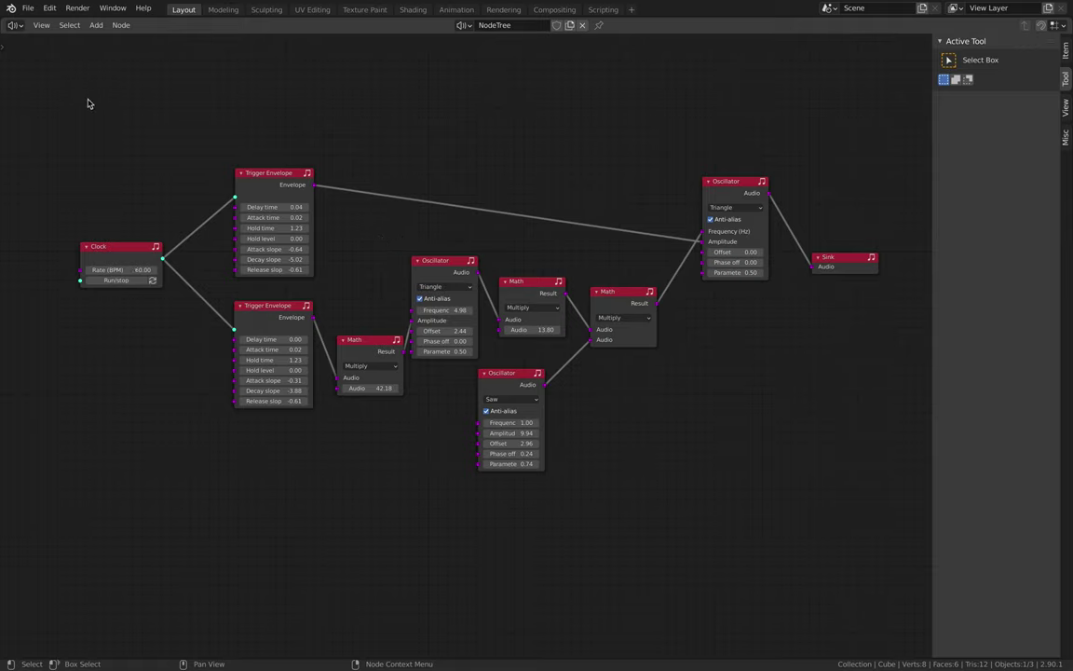
# Open the recent files bell12.blend and bell9.blend in turn to examine their audio node setups.
pyautogui.click(28, 7)
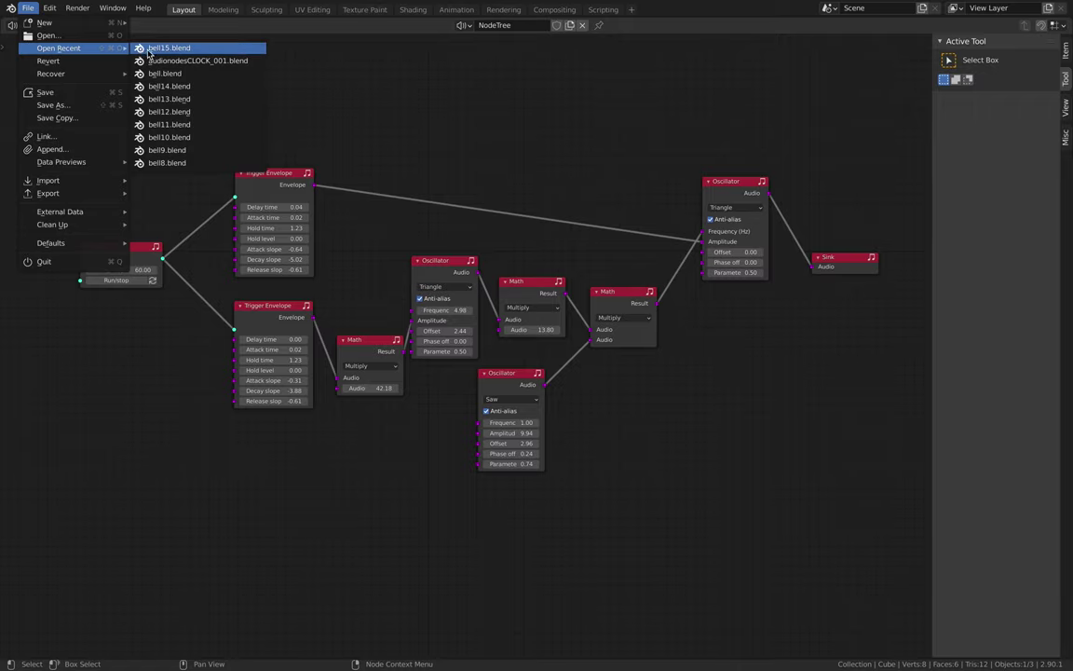
pyautogui.click(170, 98)
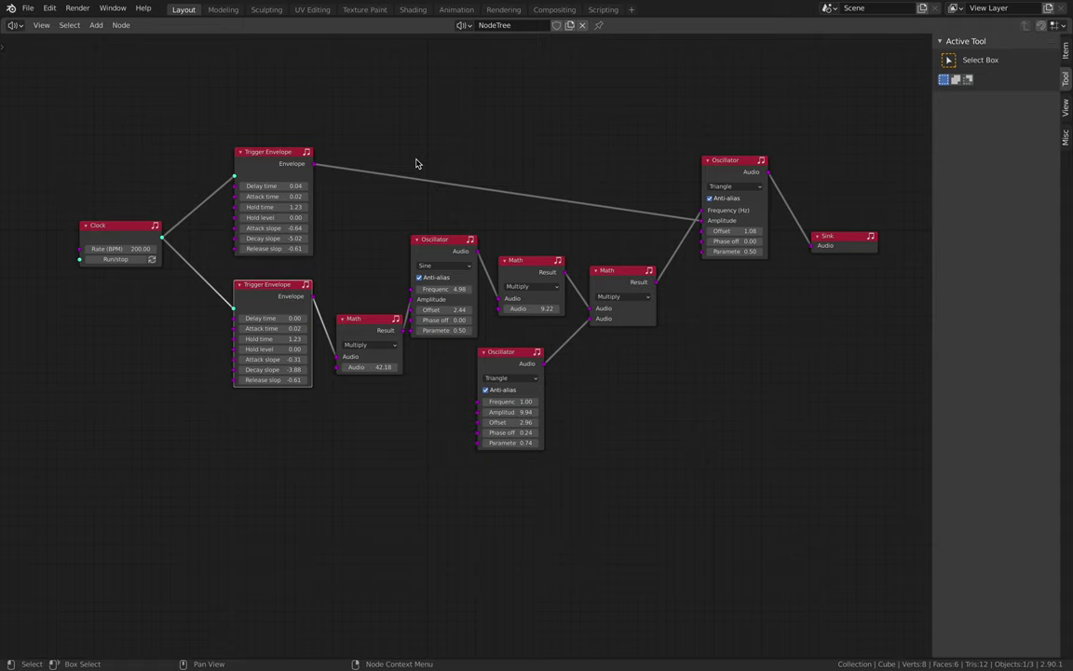
pyautogui.click(26, 9)
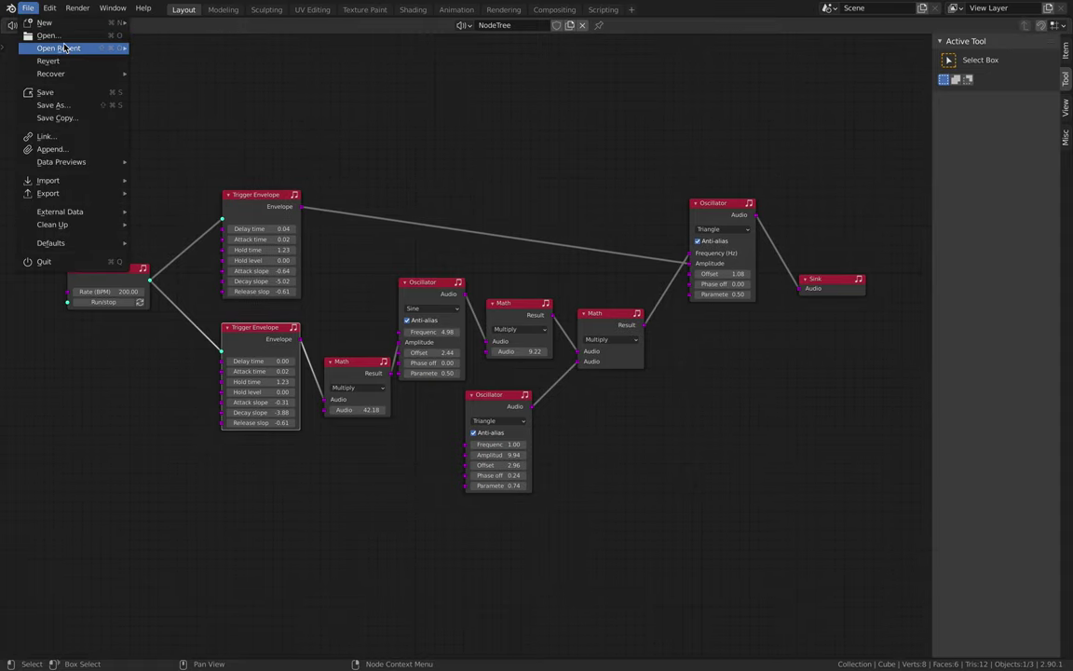
pyautogui.moveTo(66, 48)
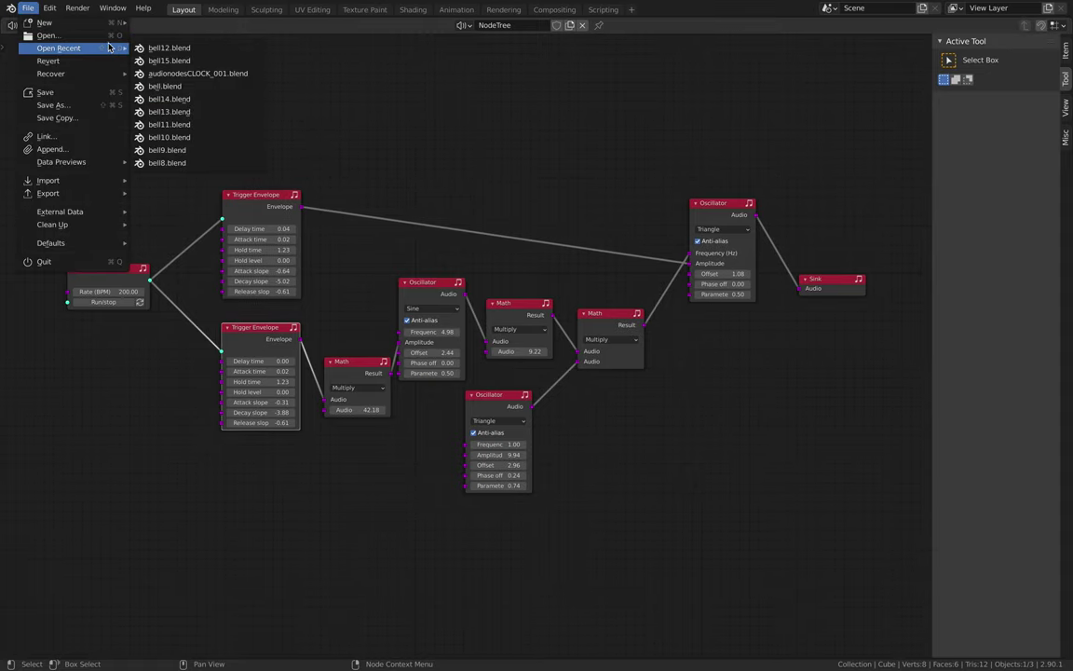
pyautogui.click(203, 140)
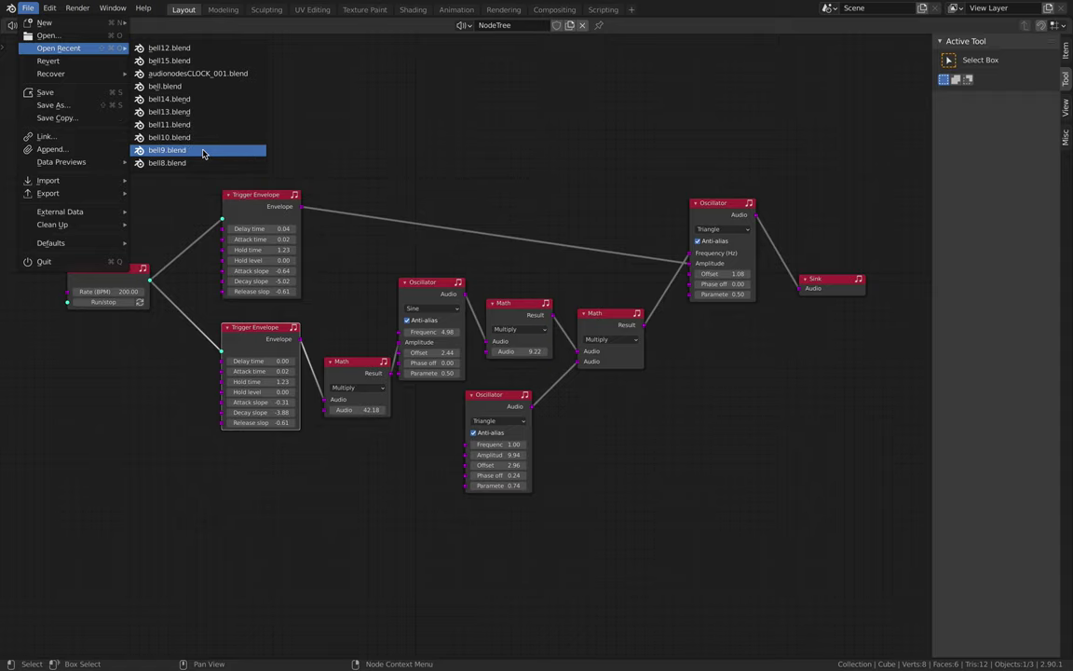
pyautogui.moveTo(521, 259); pyautogui.dragTo(516, 281, button='middle')
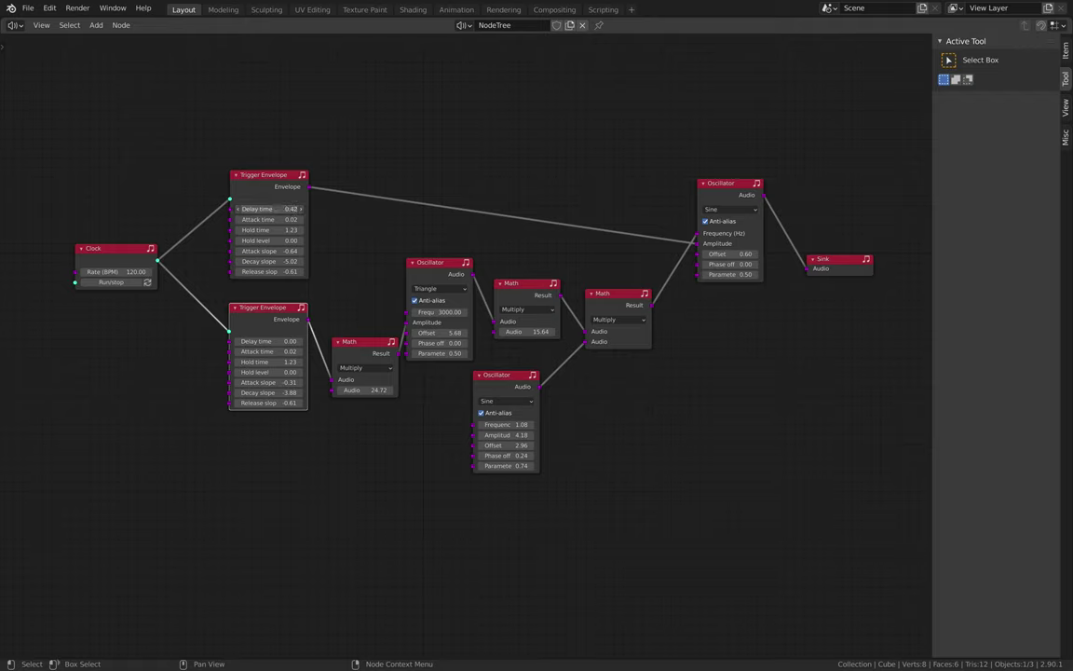
# Set the upper Trigger Envelope's delay time to 0.12 and the lower Sine Oscillator's frequency to 5.16, and reposition several nodes.
pyautogui.moveTo(263, 176)
pyautogui.mouseDown()
pyautogui.moveTo(256, 168)
pyautogui.moveTo(274, 199)
pyautogui.moveTo(290, 199)
pyautogui.moveTo(237, 198)
pyautogui.moveTo(250, 199)
pyautogui.moveTo(251, 185)
pyautogui.mouseUp()
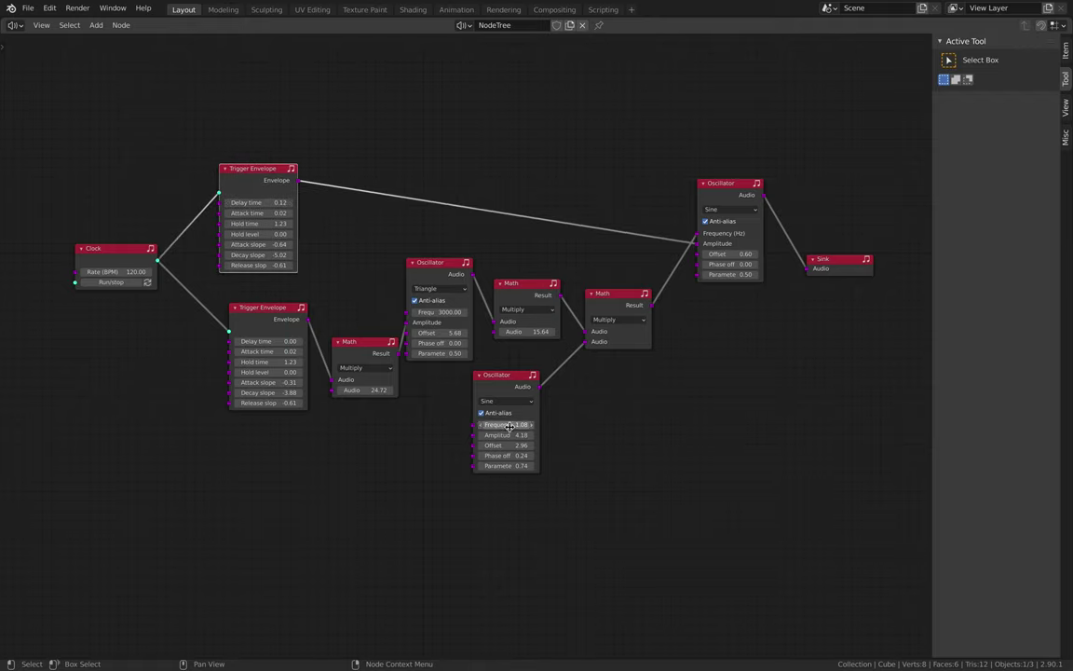
pyautogui.moveTo(503, 424); pyautogui.dragTo(550, 423)
pyautogui.moveTo(439, 277); pyautogui.dragTo(441, 257)
pyautogui.moveTo(378, 352); pyautogui.dragTo(363, 340)
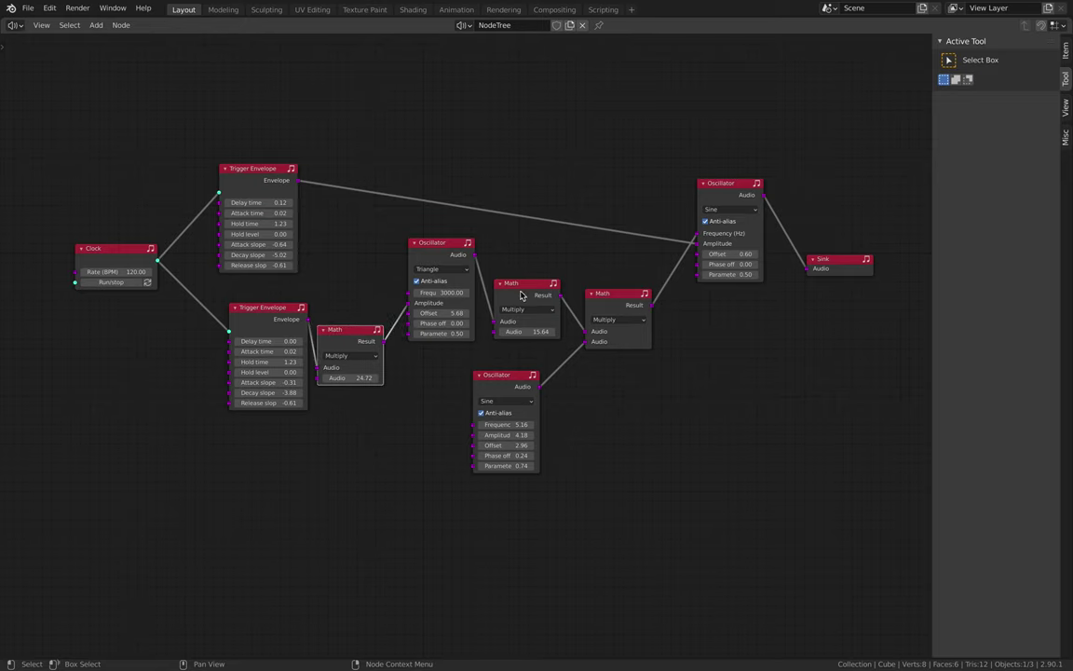
pyautogui.moveTo(522, 294); pyautogui.dragTo(519, 286)
# Open the recent file bell.blend without saving the changes to bell9.
pyautogui.click(28, 9)
pyautogui.moveTo(51, 47)
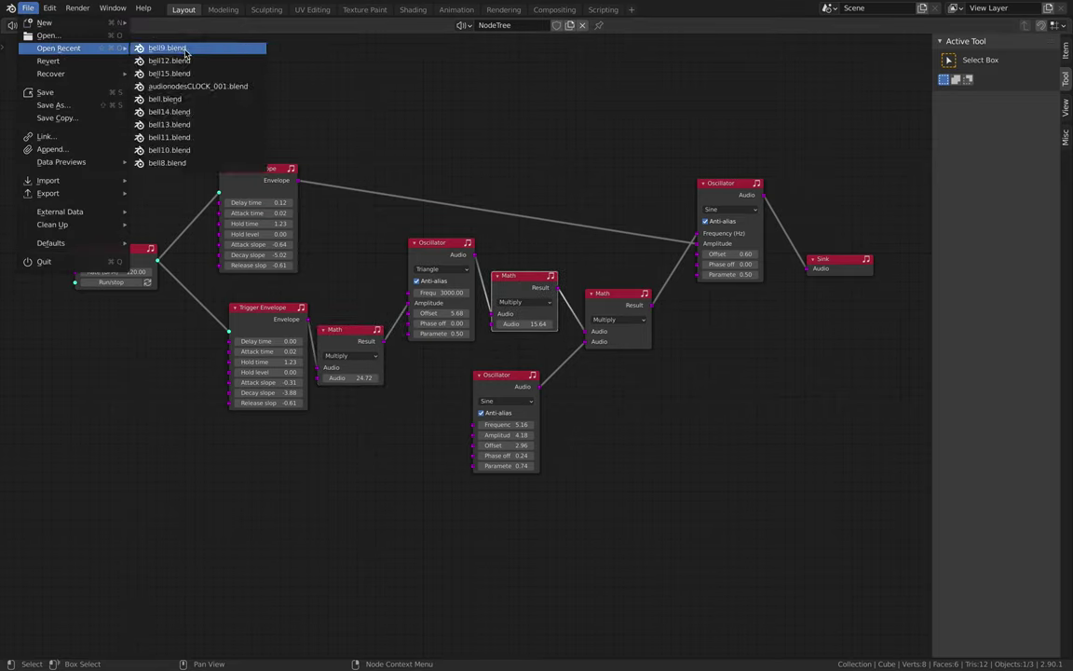
pyautogui.click(186, 98)
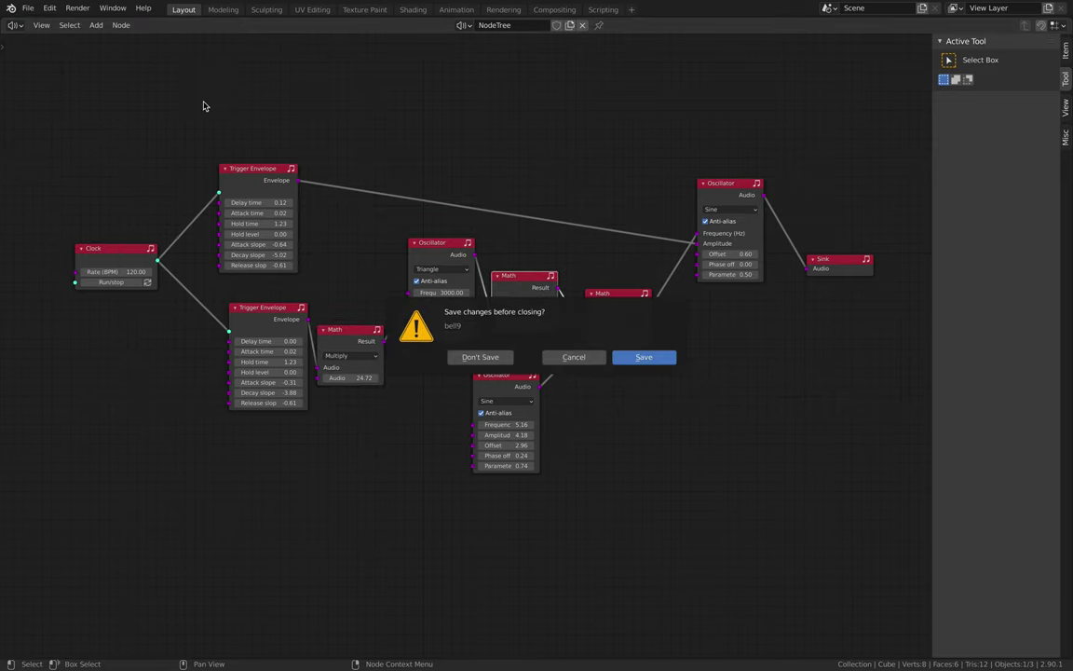
pyautogui.click(494, 358)
pyautogui.scroll(-3, 503, 344)
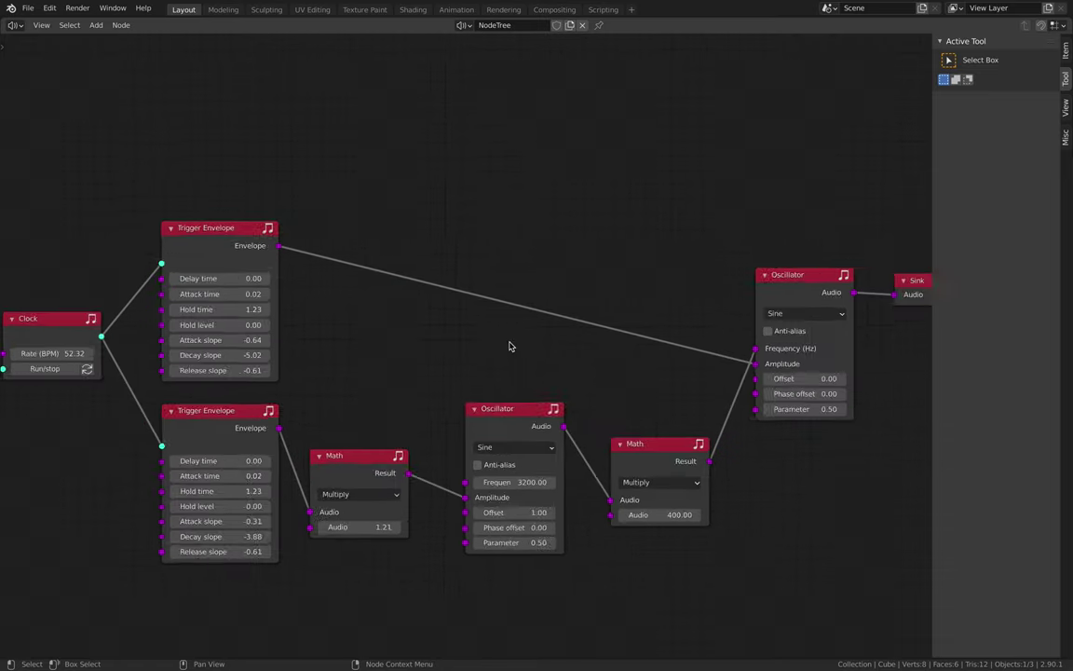
pyautogui.scroll(2, 710, 272)
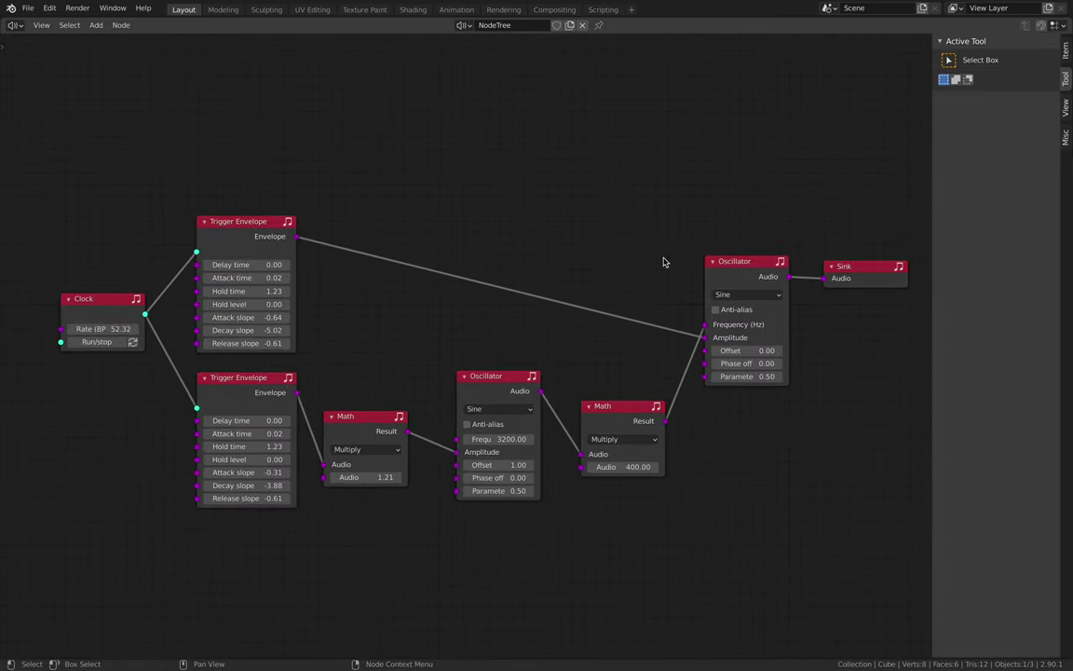
# Rearrange the bell node tree by moving both Oscillator nodes up, the Sink lower and the Clock slightly up.
pyautogui.moveTo(490, 383); pyautogui.dragTo(475, 365)
pyautogui.moveTo(749, 255); pyautogui.dragTo(741, 221)
pyautogui.scroll(-2, 717, 228)
pyautogui.moveTo(705, 231); pyautogui.dragTo(630, 225, button='middle')
pyautogui.moveTo(758, 266); pyautogui.dragTo(780, 289)
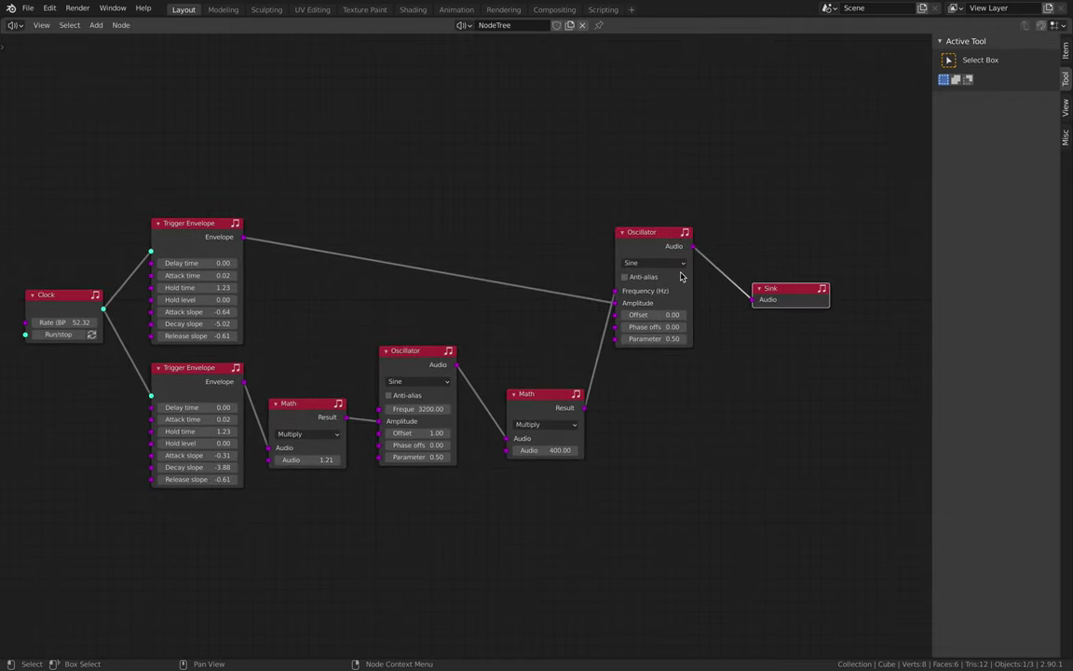
pyautogui.moveTo(682, 273); pyautogui.dragTo(691, 261, button='middle')
pyautogui.moveTo(80, 284); pyautogui.dragTo(77, 278)
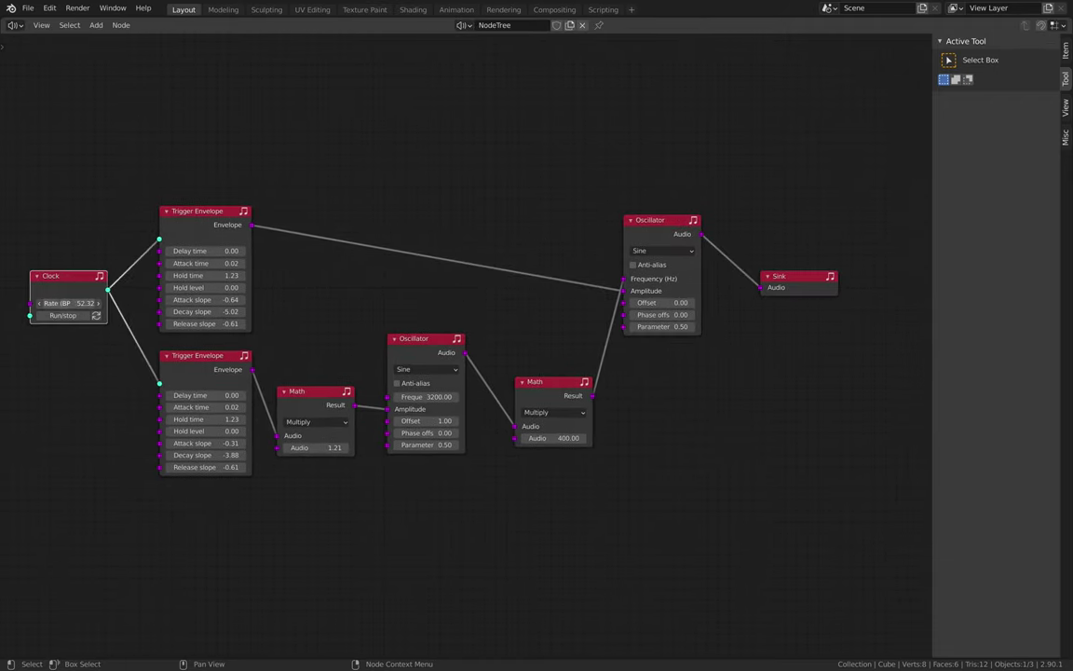
# Set the Clock node's rate to 40 BPM.
pyautogui.click(75, 302)
pyautogui.write('20')
pyautogui.press('Return')
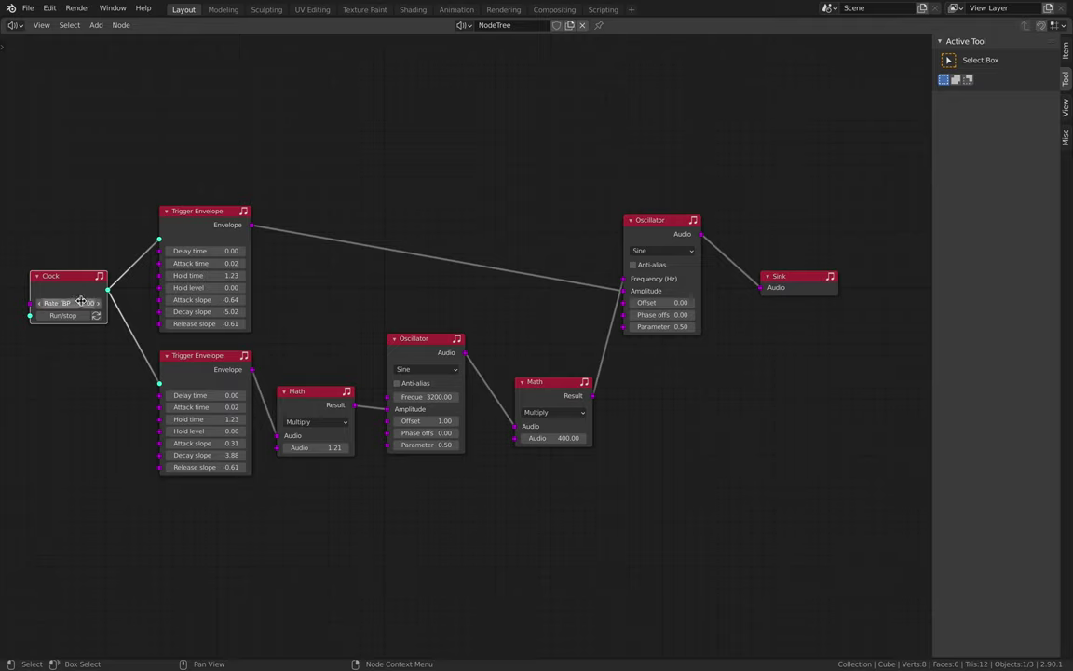
# Shift the first Math node down and the 3200 Hz Oscillator up, and set that Oscillator's waveform to Square.
pyautogui.moveTo(339, 392); pyautogui.dragTo(339, 401)
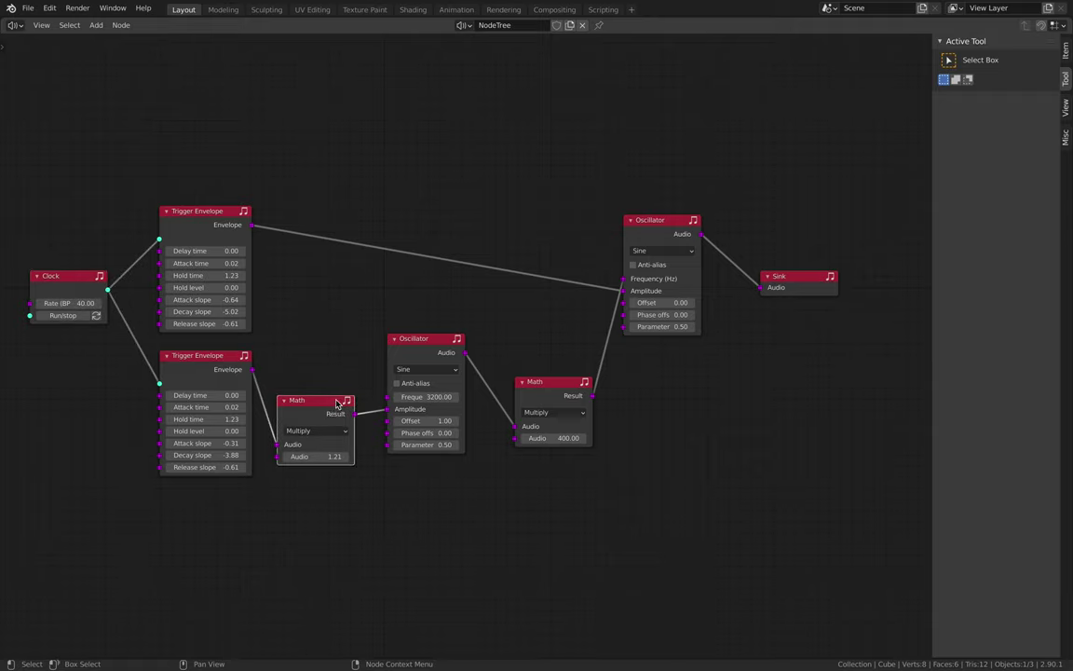
pyautogui.moveTo(430, 355); pyautogui.dragTo(424, 337)
pyautogui.keyDown('ctrl'); pyautogui.scroll(-1, 428, 352); pyautogui.keyUp('ctrl')
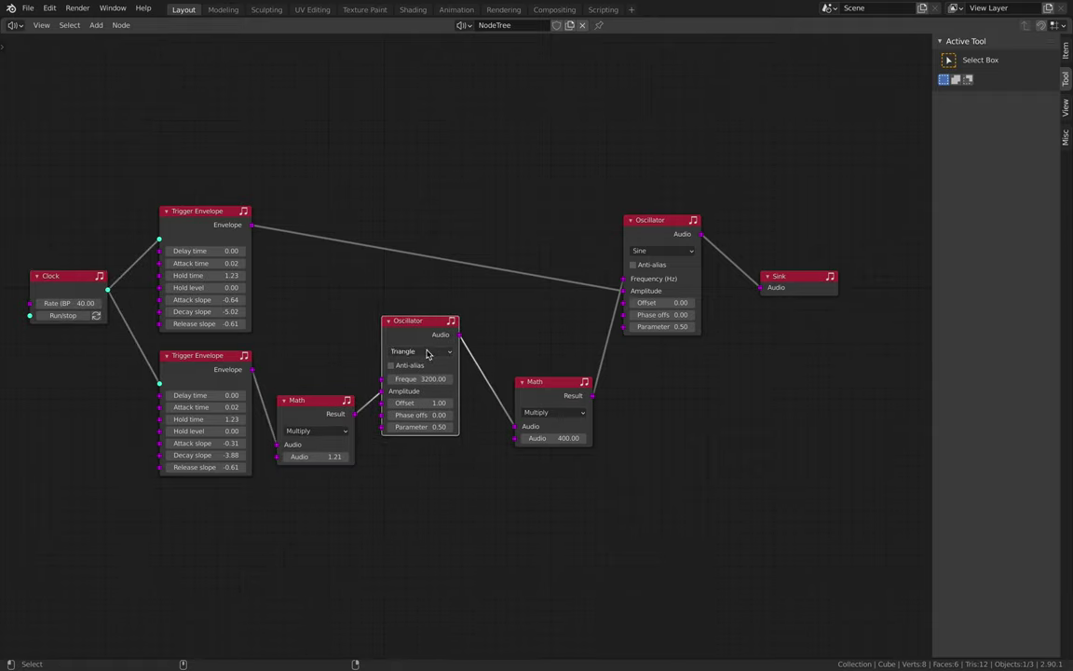
pyautogui.keyDown('ctrl'); pyautogui.scroll(-1, 427, 354); pyautogui.keyUp('ctrl')
pyautogui.keyDown('ctrl'); pyautogui.scroll(-1, 667, 249); pyautogui.keyUp('ctrl')
pyautogui.keyDown('ctrl'); pyautogui.scroll(1, 667, 249); pyautogui.keyUp('ctrl')
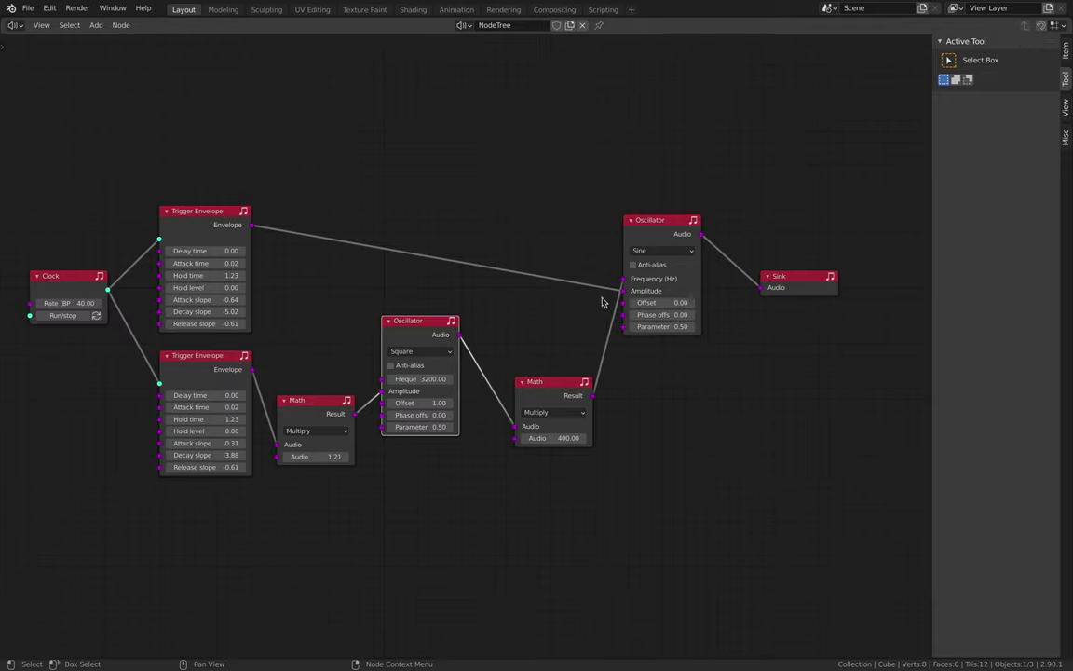
# Set the second Math node's multiplier to 360.22, moving that node up and the Sink slightly down.
pyautogui.moveTo(565, 314); pyautogui.dragTo(580, 323, button='middle')
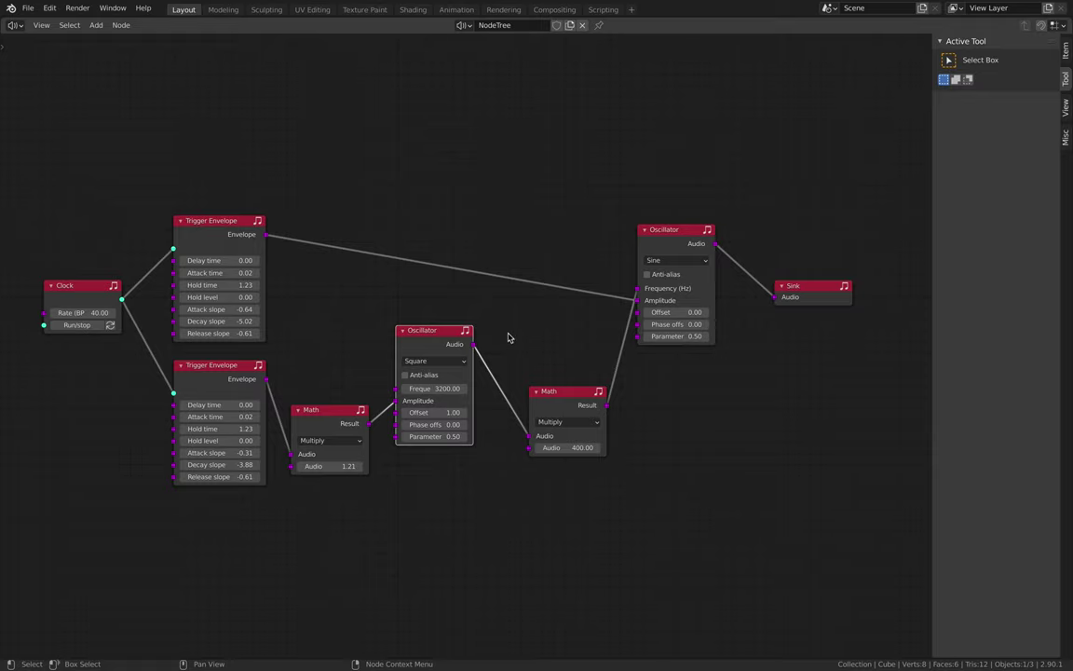
pyautogui.moveTo(797, 290); pyautogui.dragTo(794, 298)
pyautogui.moveTo(566, 447); pyautogui.dragTo(557, 447)
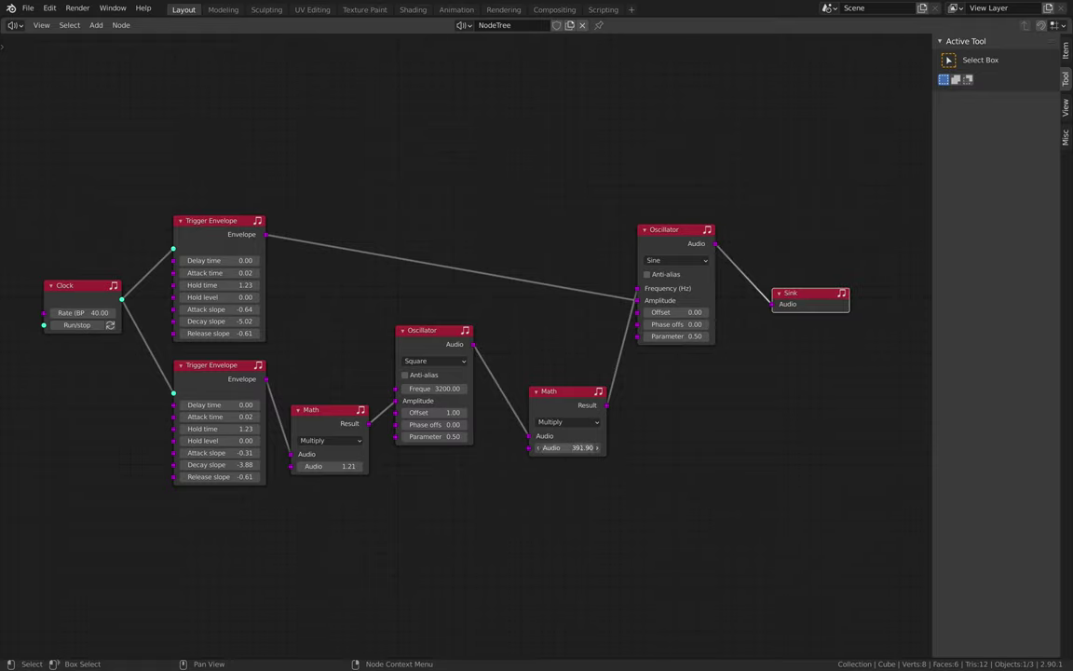
pyautogui.moveTo(578, 447); pyautogui.dragTo(571, 447)
pyautogui.moveTo(570, 392); pyautogui.dragTo(570, 370)
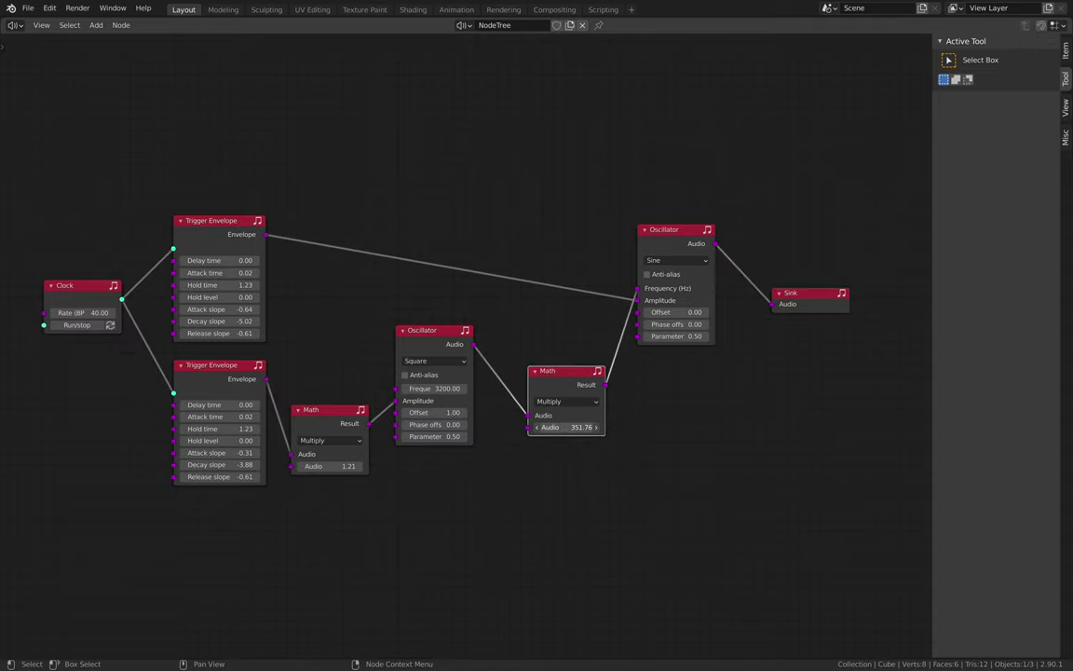
pyautogui.moveTo(567, 427); pyautogui.dragTo(574, 427)
pyautogui.moveTo(470, 357); pyautogui.dragTo(471, 365, button='middle')
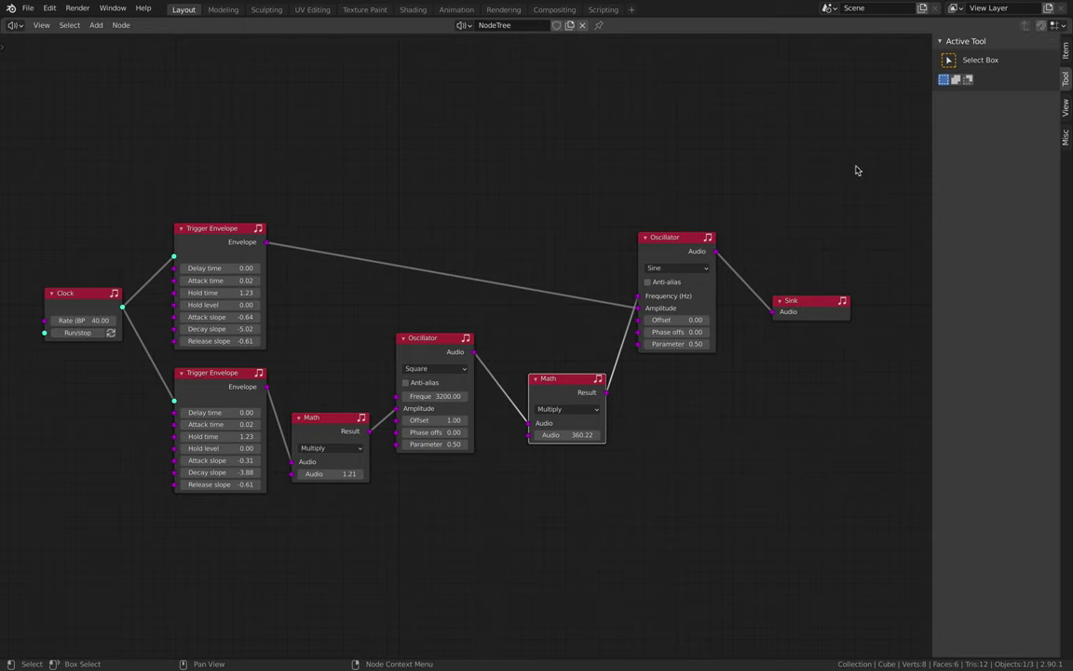
# Split off a Video Sequencer area above the audio node editor and record a few seconds of the bell sound into it.
pyautogui.moveTo(1068, 34); pyautogui.dragTo(1052, 245)
pyautogui.click(15, 25)
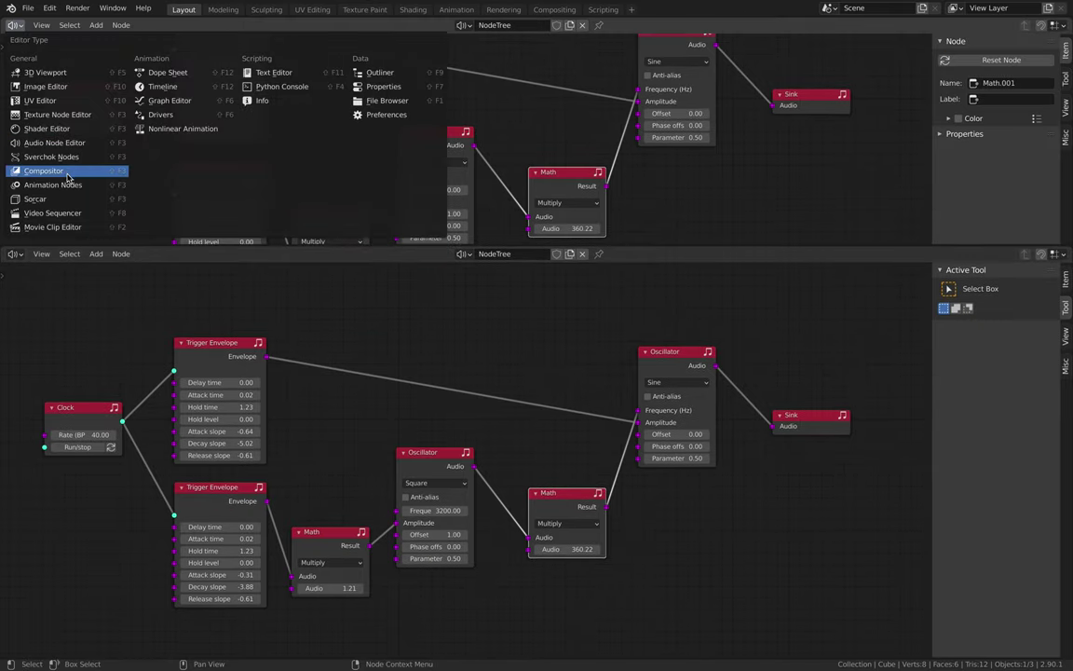
pyautogui.click(65, 212)
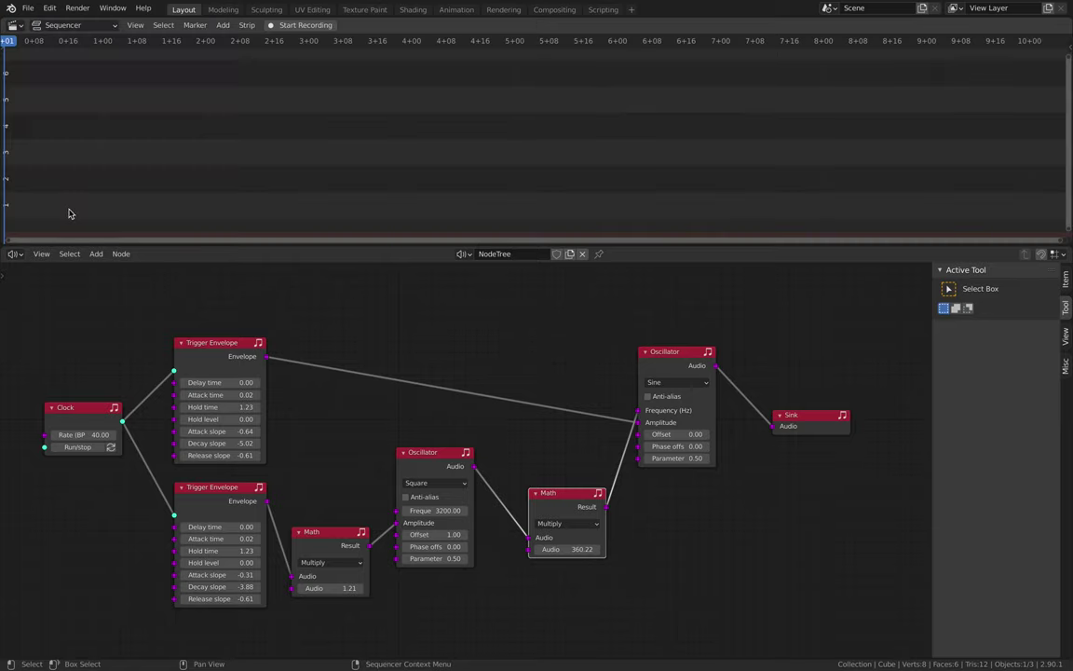
pyautogui.click(298, 29)
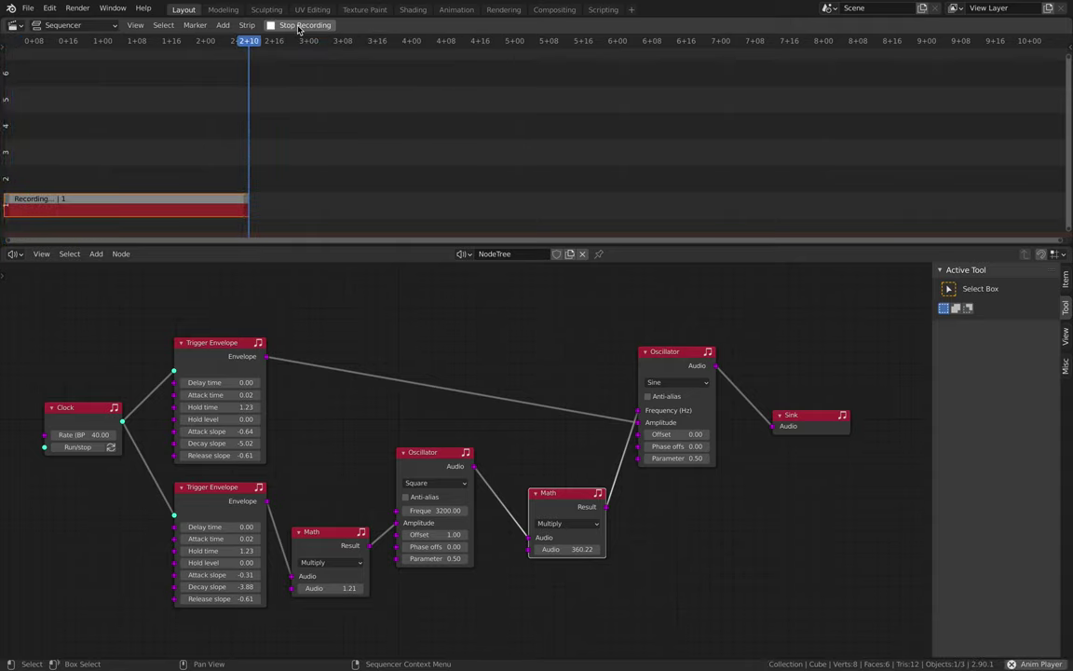
pyautogui.click(298, 29)
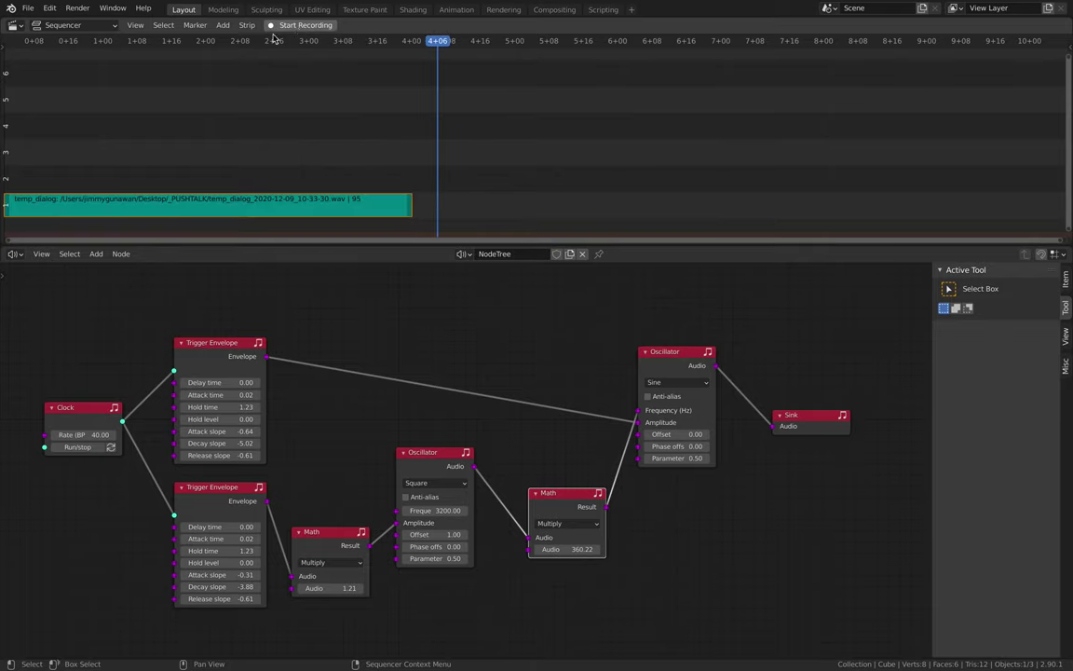
# Display the waveform on the recorded sound strip and move the playhead to 2+12.
pyautogui.press('n')
pyautogui.press('n')
pyautogui.press('n')
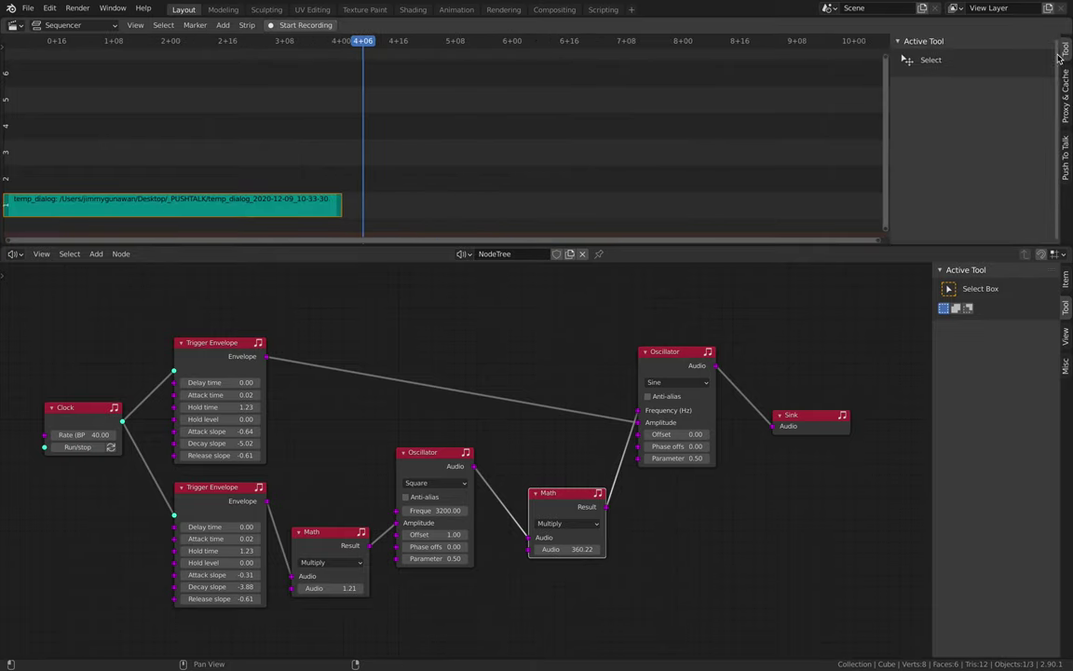
pyautogui.click(282, 201)
pyautogui.click(979, 146)
pyautogui.moveTo(374, 146); pyautogui.dragTo(581, 163, button='middle')
pyautogui.keyDown('ctrl'); pyautogui.moveTo(426, 160); pyautogui.dragTo(431, 163, button='middle'); pyautogui.keyUp('ctrl')
pyautogui.moveTo(477, 212); pyautogui.dragTo(513, 88, button='middle')
pyautogui.keyDown('ctrl'); pyautogui.moveTo(491, 178); pyautogui.dragTo(493, 111, button='middle'); pyautogui.keyUp('ctrl')
pyautogui.moveTo(502, 96); pyautogui.dragTo(531, 102, button='middle')
pyautogui.scroll(14, 494, 160)
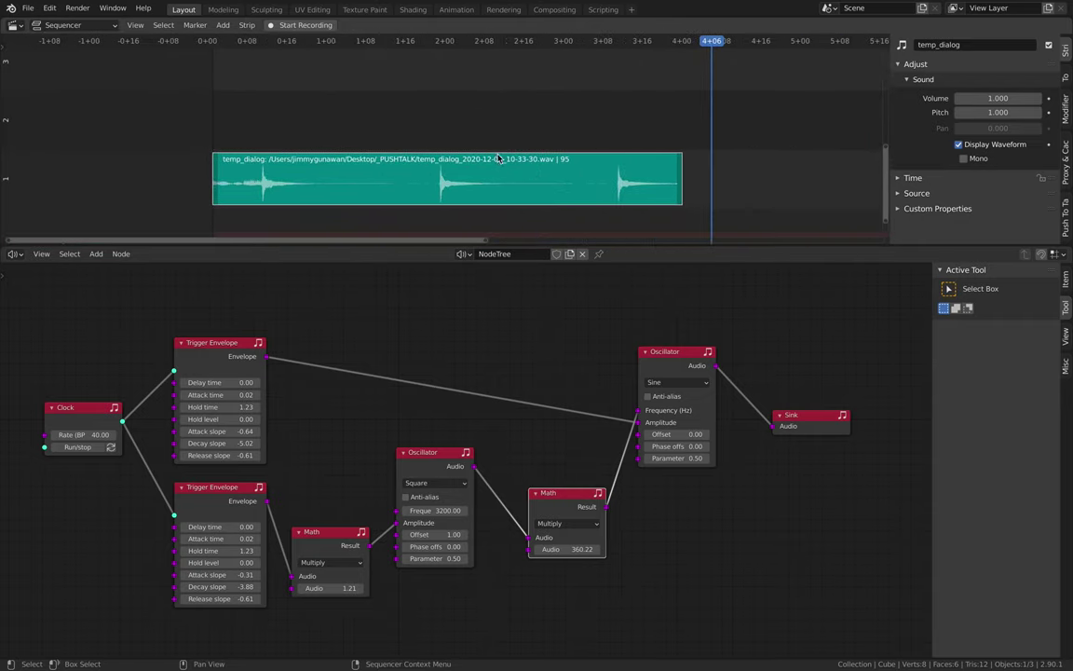
pyautogui.moveTo(418, 138)
pyautogui.keyDown('ctrl'); pyautogui.mouseDown(button='middle')
pyautogui.moveTo(515, 137)
pyautogui.moveTo(486, 126)
pyautogui.moveTo(428, 140)
pyautogui.mouseUp(button='middle'); pyautogui.keyUp('ctrl')
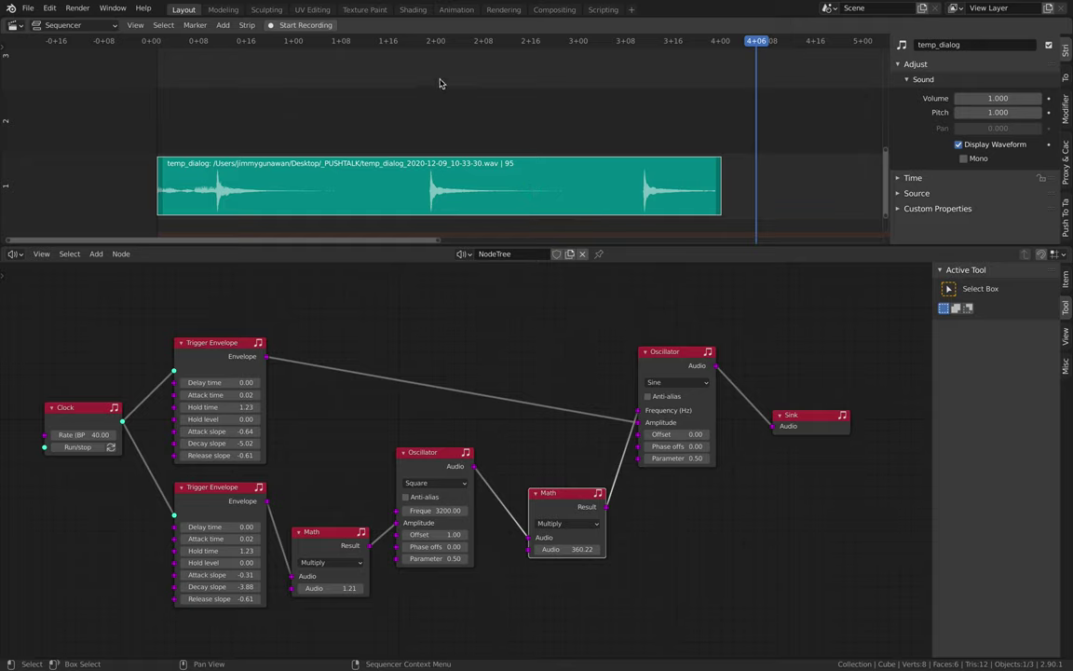
pyautogui.moveTo(446, 40); pyautogui.dragTo(509, 48)
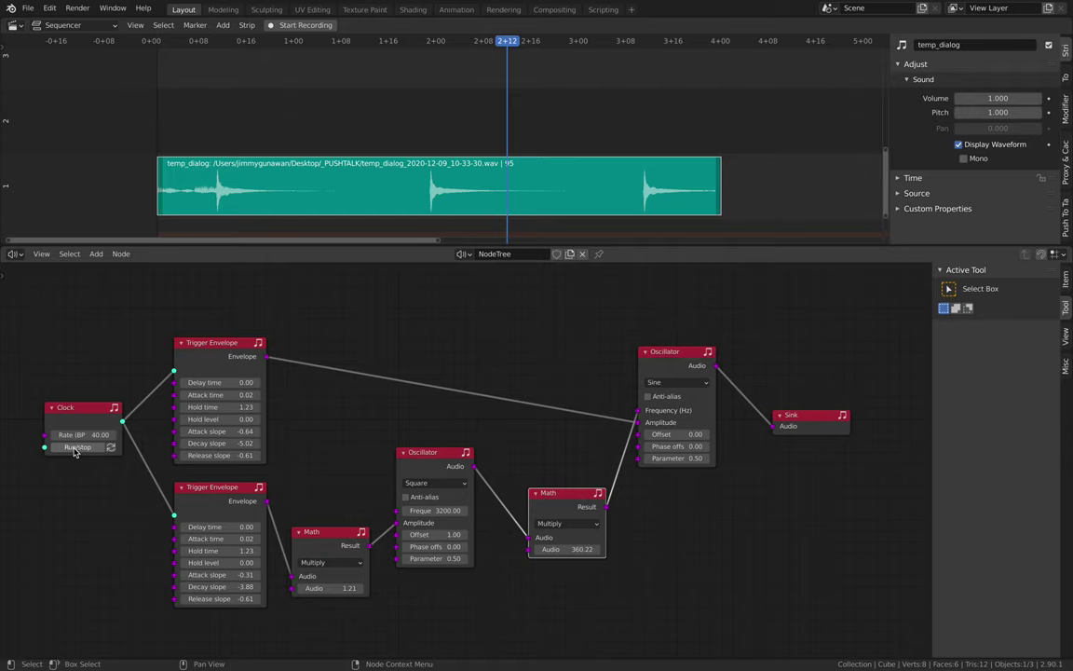
# Shift the Clock and both Trigger Envelope nodes away from the rest of the tree for more spacing.
pyautogui.press('Home')
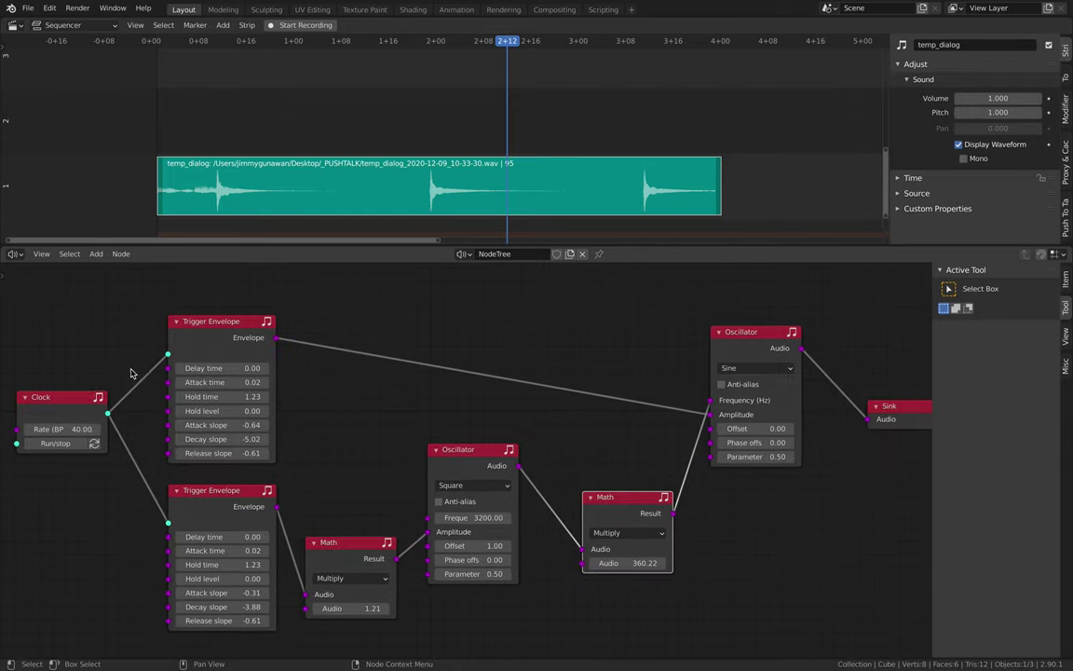
pyautogui.moveTo(131, 374); pyautogui.dragTo(217, 358, button='middle')
pyautogui.moveTo(149, 399); pyautogui.dragTo(123, 401)
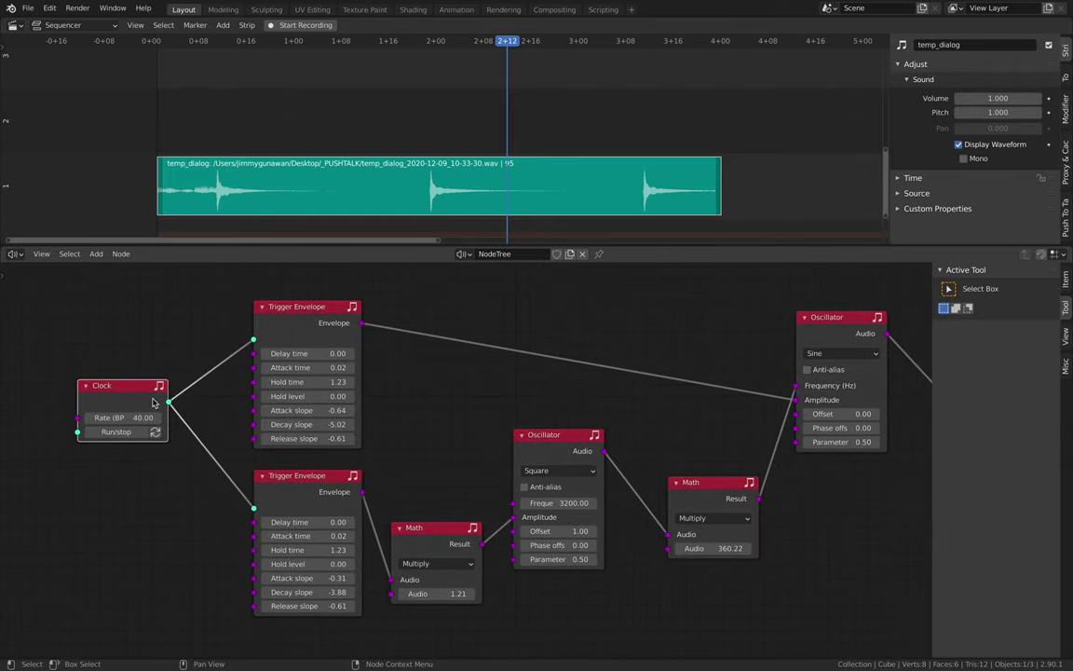
pyautogui.scroll(-1, 149, 359)
pyautogui.moveTo(260, 337); pyautogui.dragTo(249, 322)
pyautogui.moveTo(255, 495); pyautogui.dragTo(244, 493)
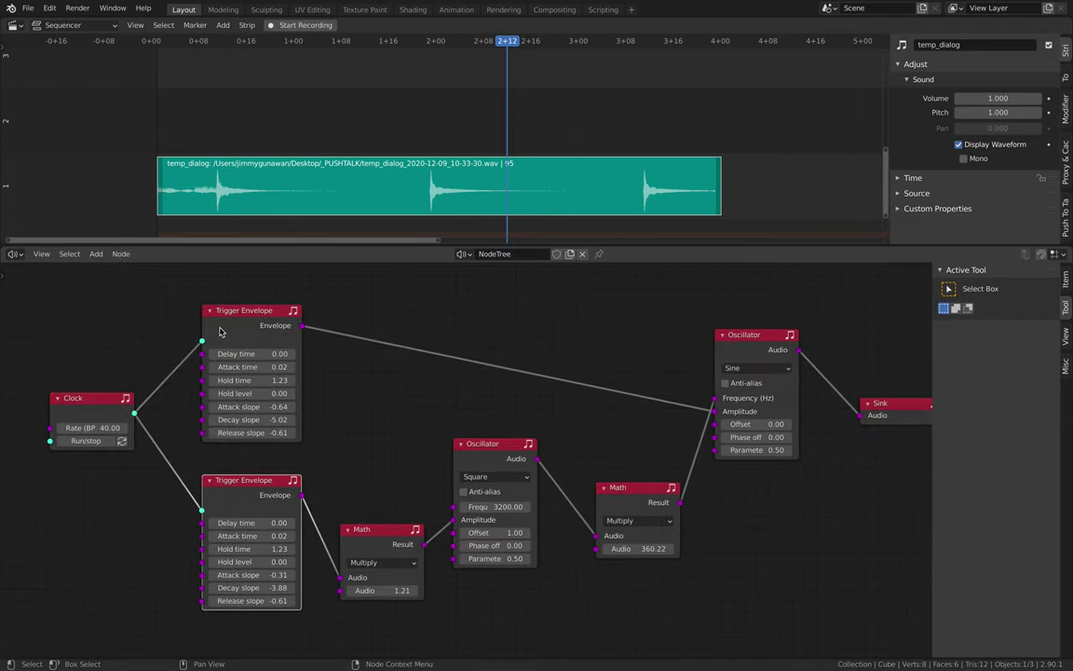
# Disconnect the Clock from both Trigger Envelope nodes and fire their triggers manually.
pyautogui.moveTo(201, 341); pyautogui.dragTo(156, 342)
pyautogui.click(242, 341)
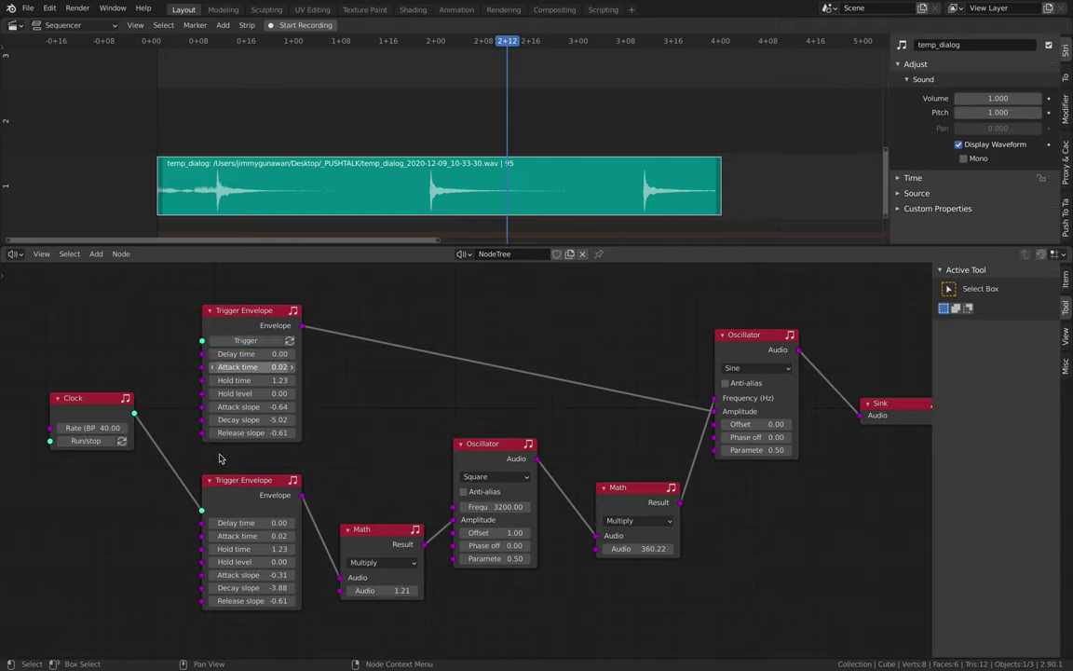
pyautogui.moveTo(201, 510); pyautogui.dragTo(233, 511)
pyautogui.click(237, 511)
pyautogui.click(259, 347)
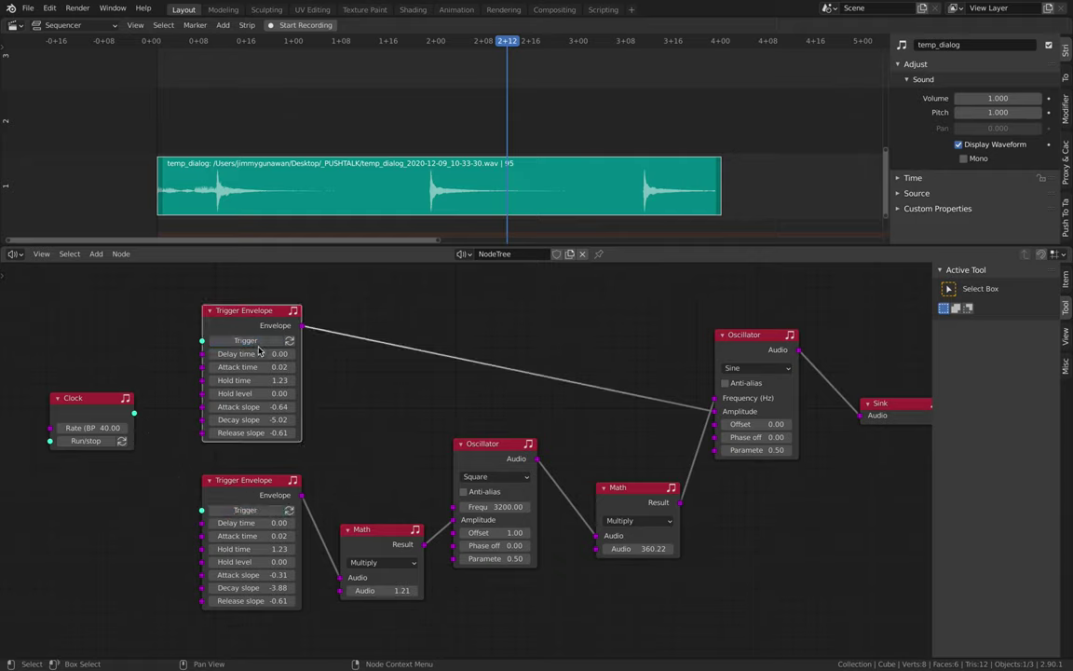
pyautogui.click(260, 343)
# Reconnect the Clock to both Trigger Envelope nodes and set its rate to 187.64 BPM.
pyautogui.moveTo(130, 421); pyautogui.dragTo(202, 341)
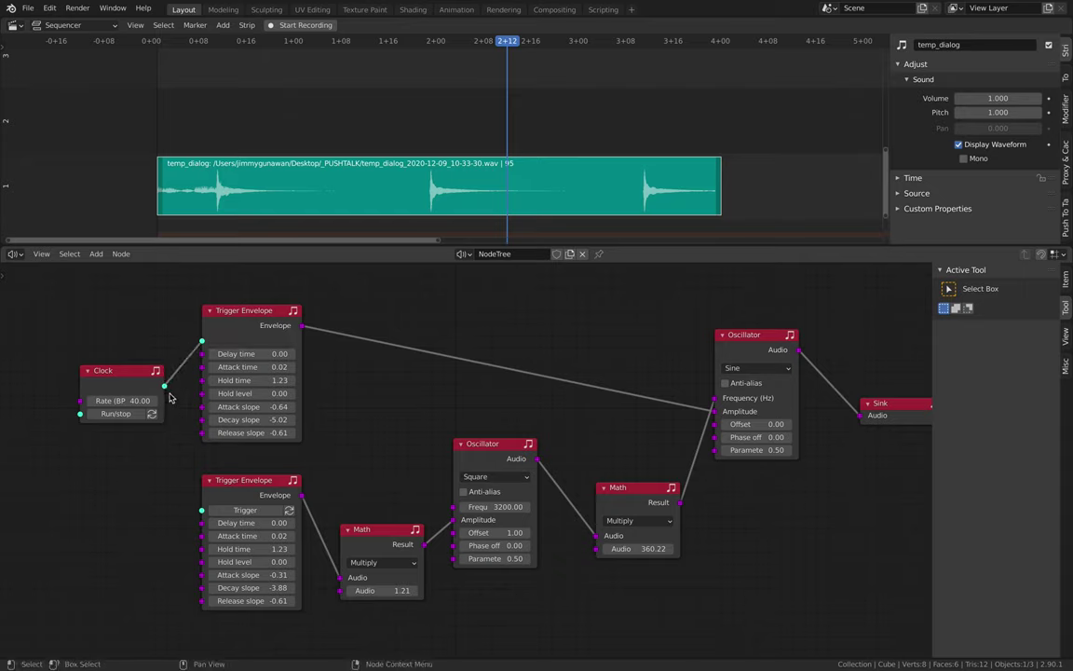
pyautogui.moveTo(164, 384); pyautogui.dragTo(201, 509)
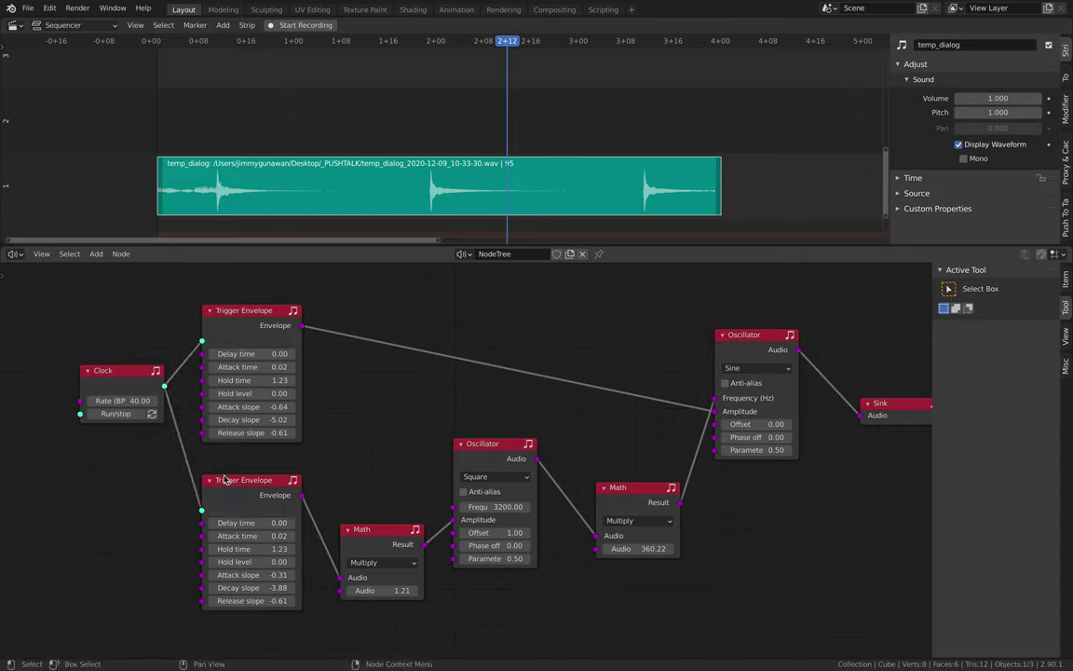
pyautogui.click(128, 401)
pyautogui.write('200')
pyautogui.press('Return')
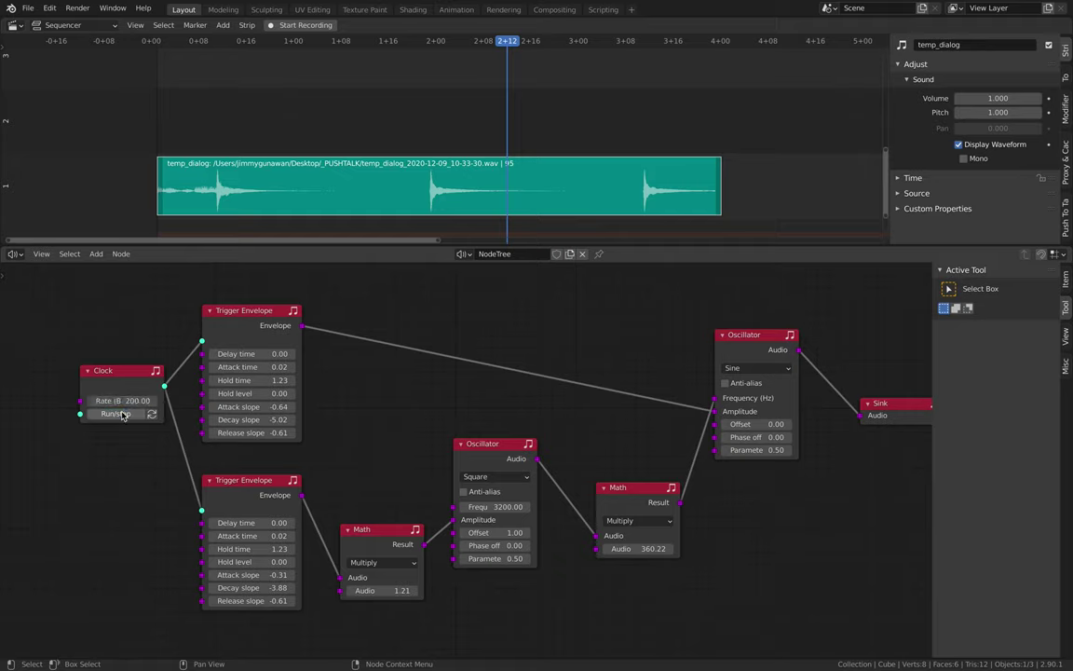
pyautogui.moveTo(121, 405); pyautogui.dragTo(110, 404)
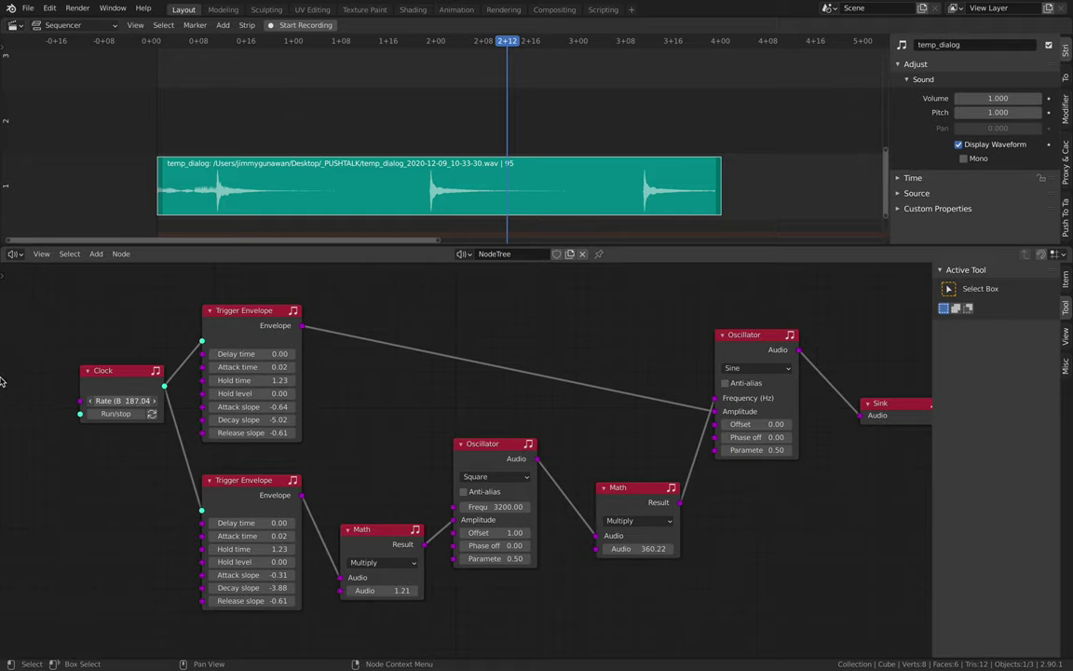
# Set the Square Oscillator's frequency to 403.04 Hz.
pyautogui.moveTo(503, 506); pyautogui.dragTo(508, 506)
pyautogui.click(493, 506)
pyautogui.write('3200')
pyautogui.press('Return')
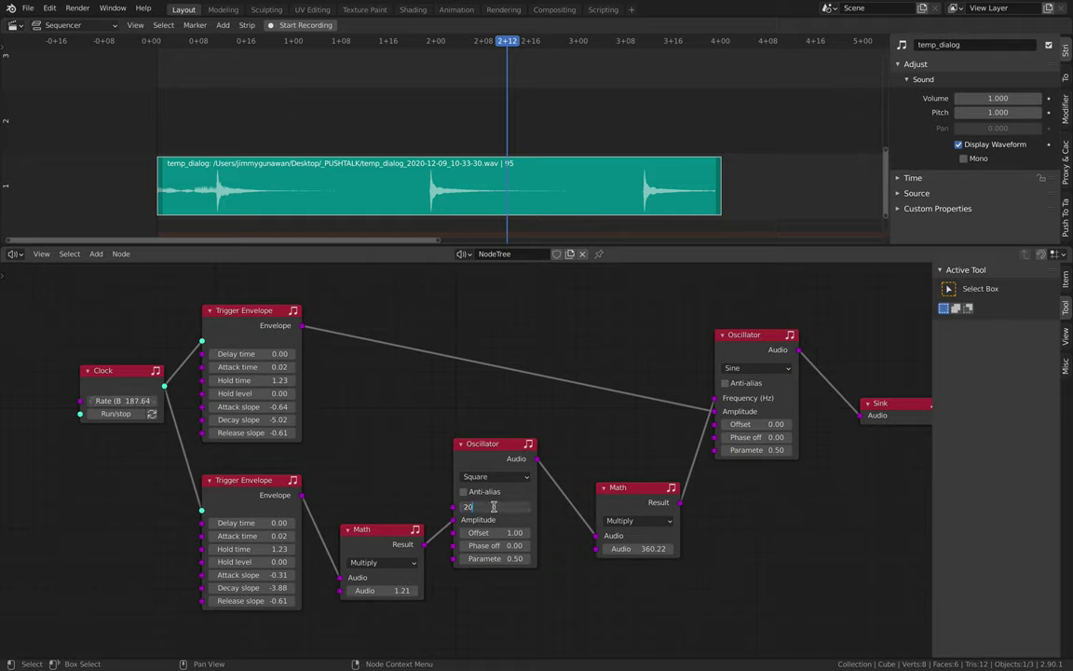
pyautogui.moveTo(494, 506); pyautogui.dragTo(810, 425)
# Set the final Oscillator's offset to 0.48 and waveform to Triangle, and change the Square Oscillator's waveform to Saw.
pyautogui.click(765, 425)
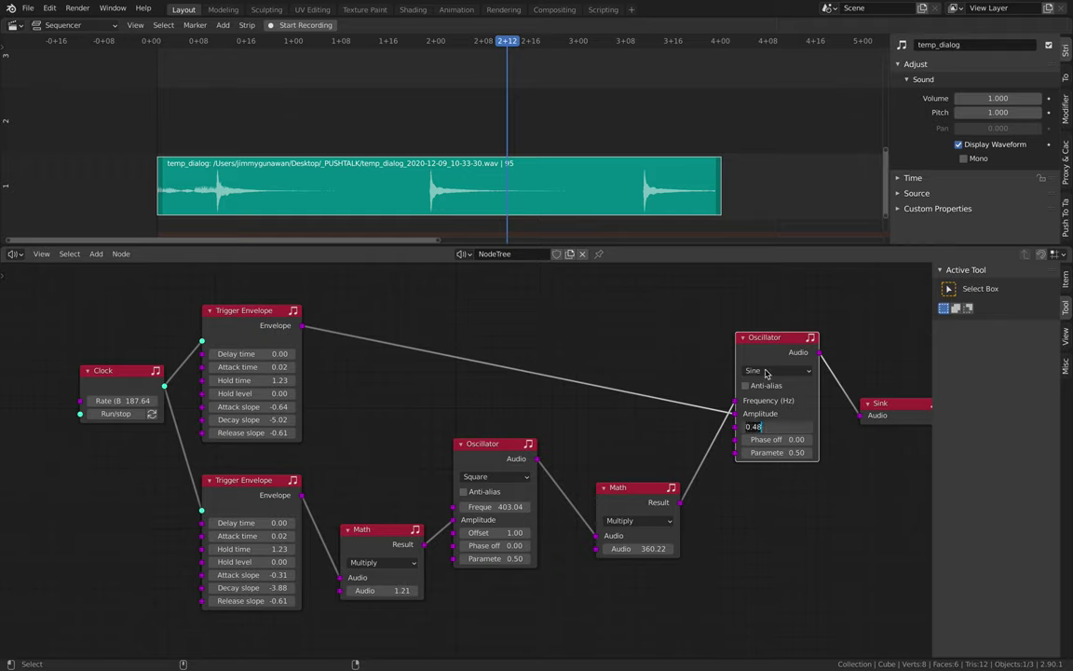
pyautogui.click(765, 374)
pyautogui.keyDown('ctrl'); pyautogui.scroll(-1, 767, 373); pyautogui.keyUp('ctrl')
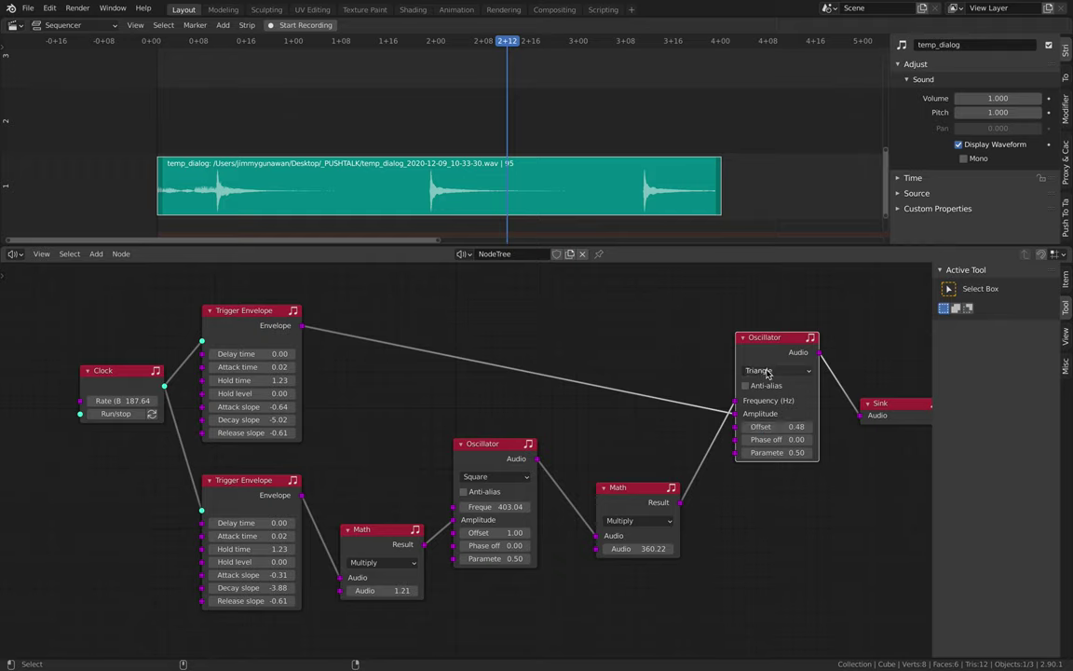
pyautogui.keyDown('ctrl'); pyautogui.scroll(-1, 502, 477); pyautogui.keyUp('ctrl')
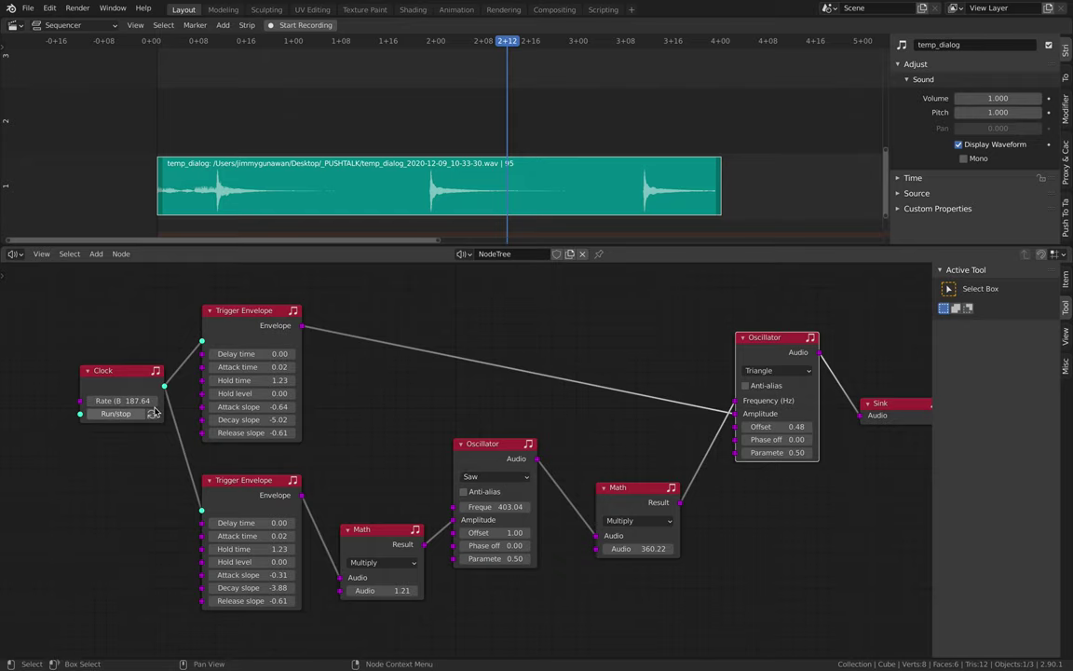
pyautogui.moveTo(413, 376); pyautogui.dragTo(397, 378, button='middle')
pyautogui.scroll(-3, 499, 180)
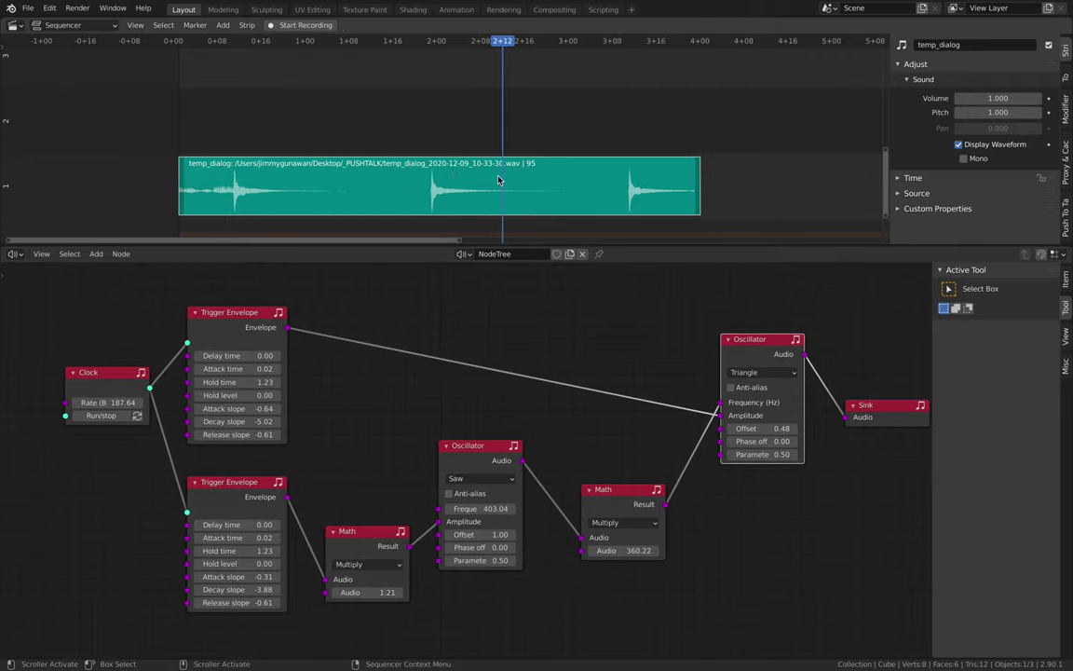
pyautogui.moveTo(462, 152); pyautogui.dragTo(432, 149, button='middle')
pyautogui.scroll(2, 443, 153)
pyautogui.scroll(-3, 439, 150)
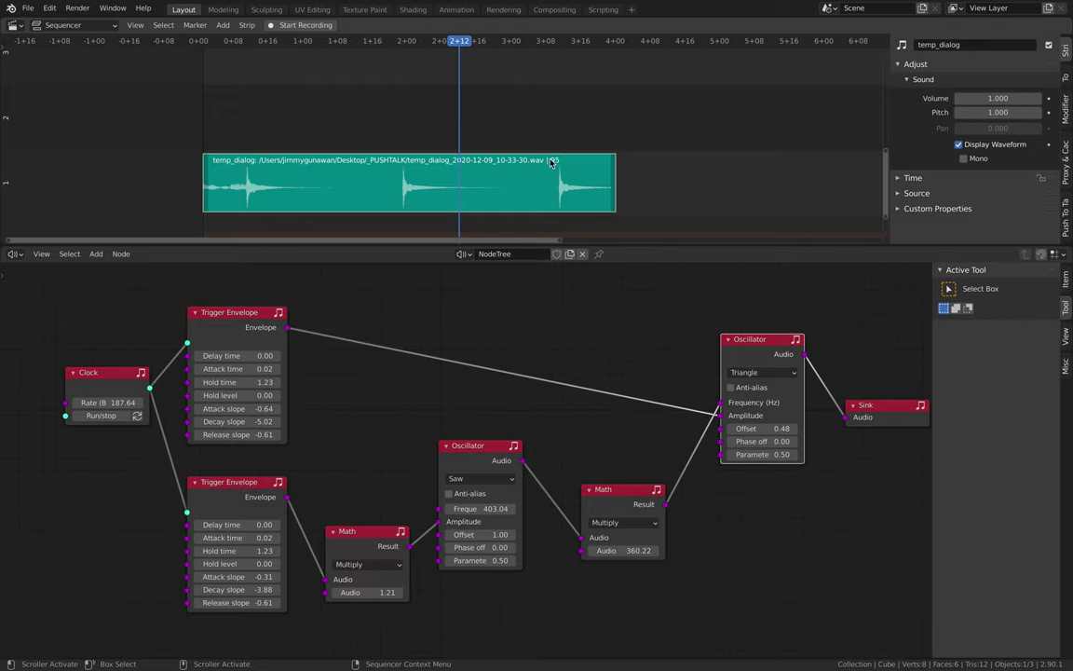
pyautogui.scroll(-4, 678, 349)
pyautogui.scroll(2, 580, 314)
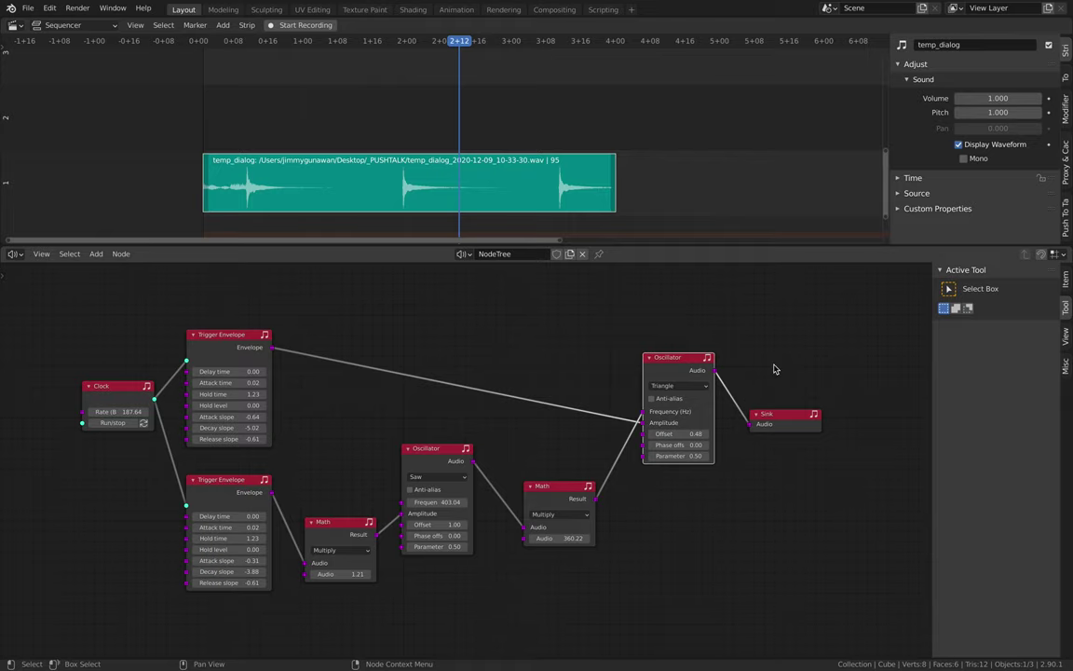
pyautogui.moveTo(773, 369); pyautogui.dragTo(783, 374, button='middle')
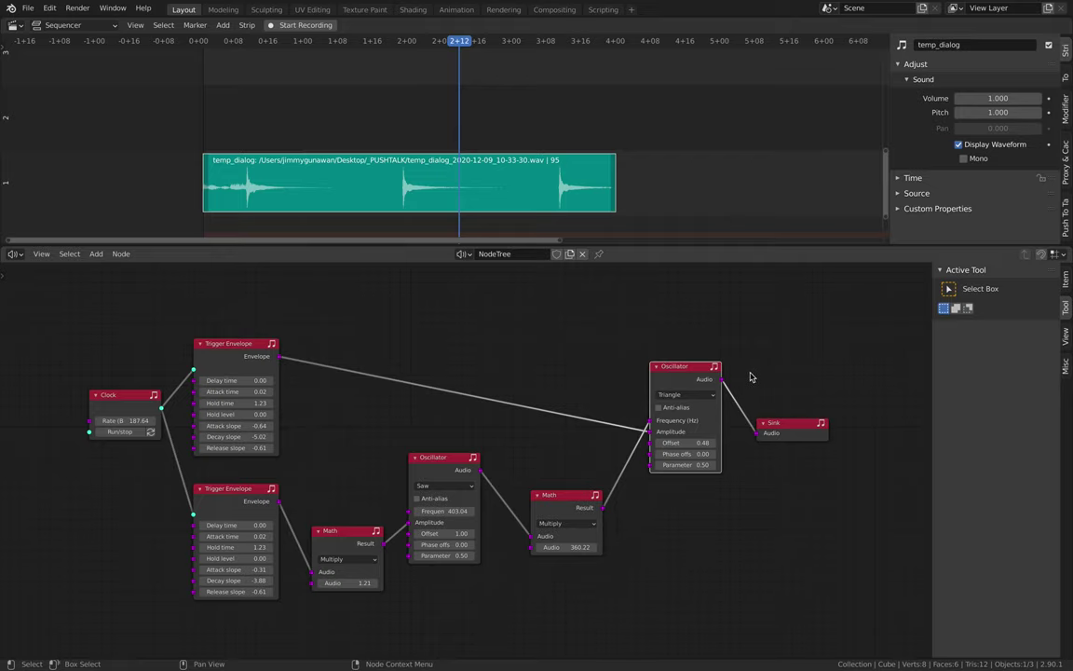
pyautogui.moveTo(750, 373); pyautogui.dragTo(762, 375, button='middle')
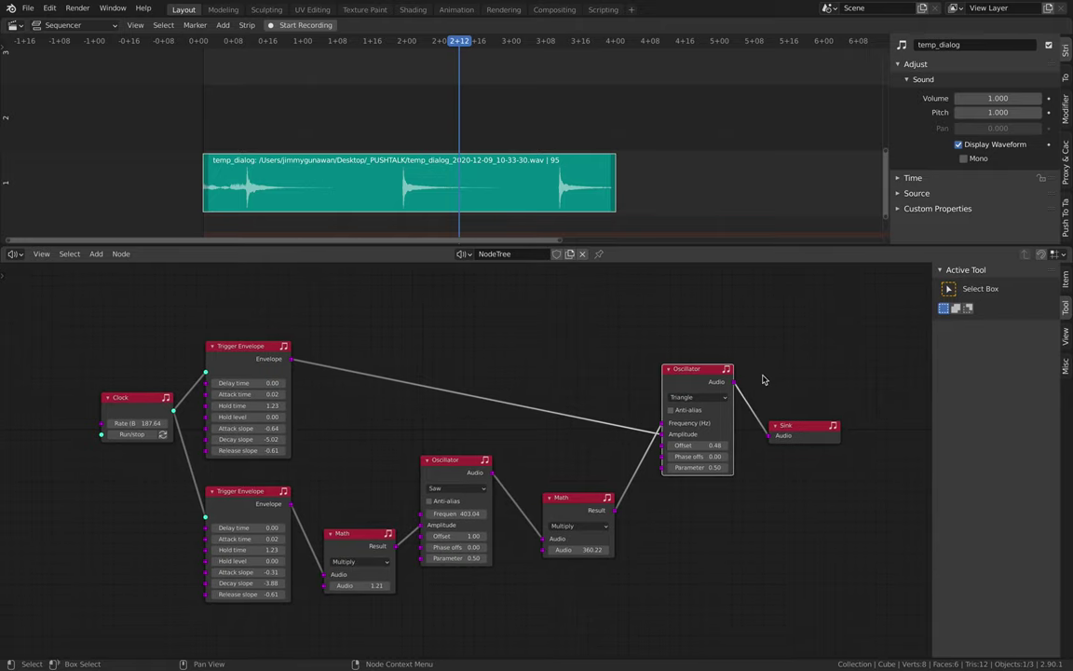